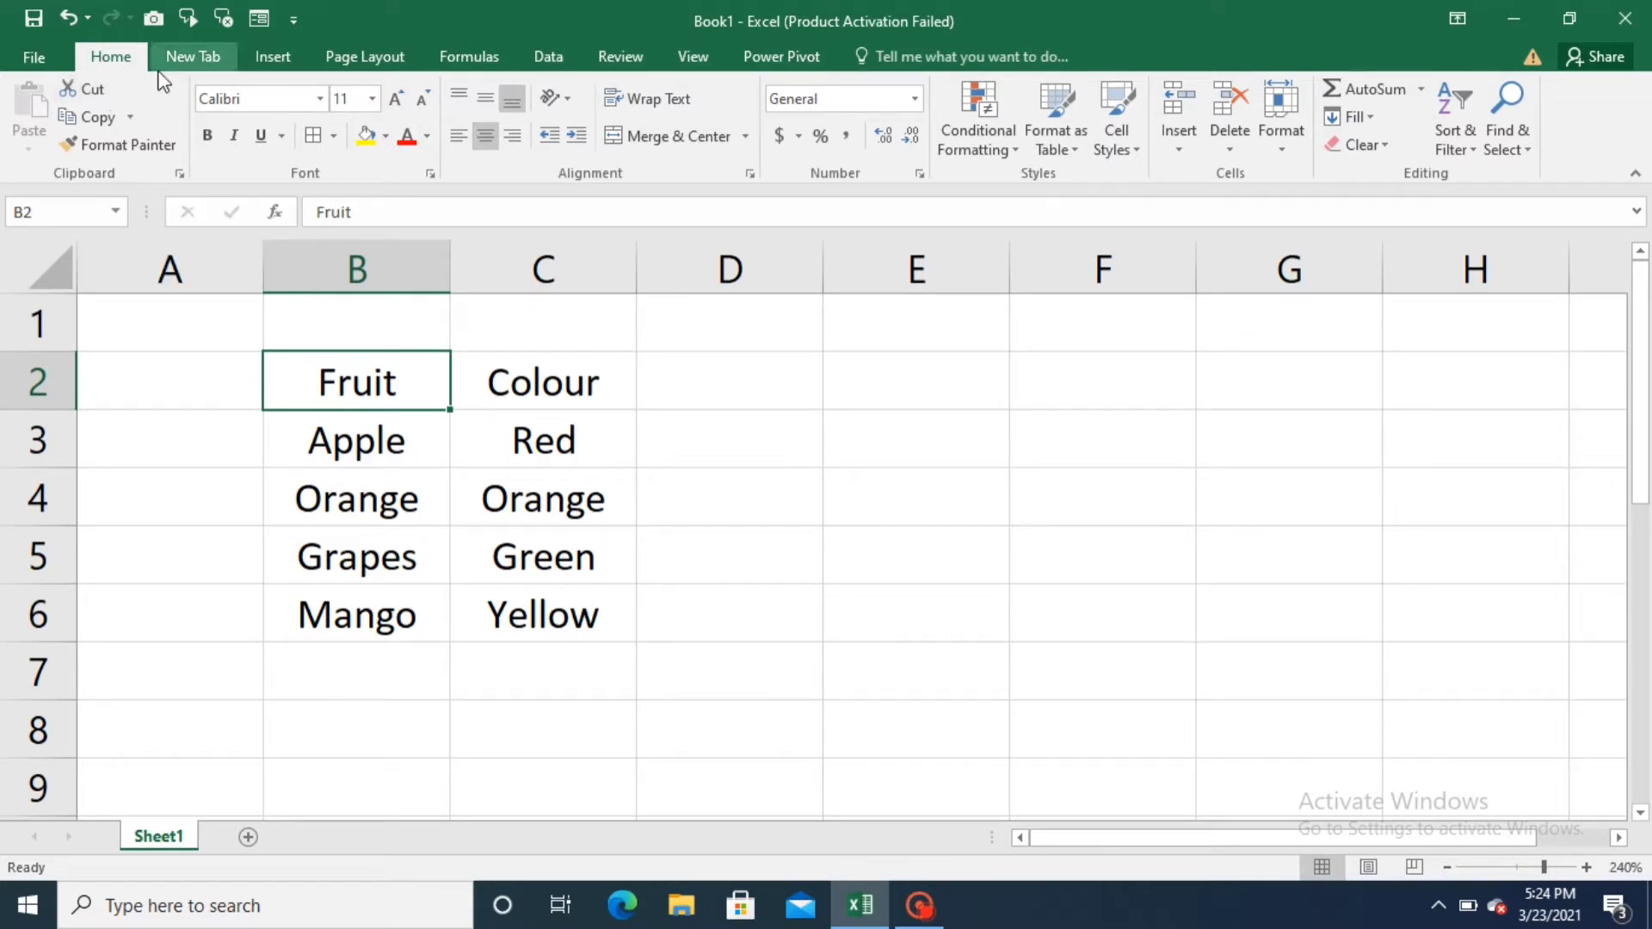
Move the Fruit heading from B2 to D2 with cut and paste, and undo the move.
click(91, 88)
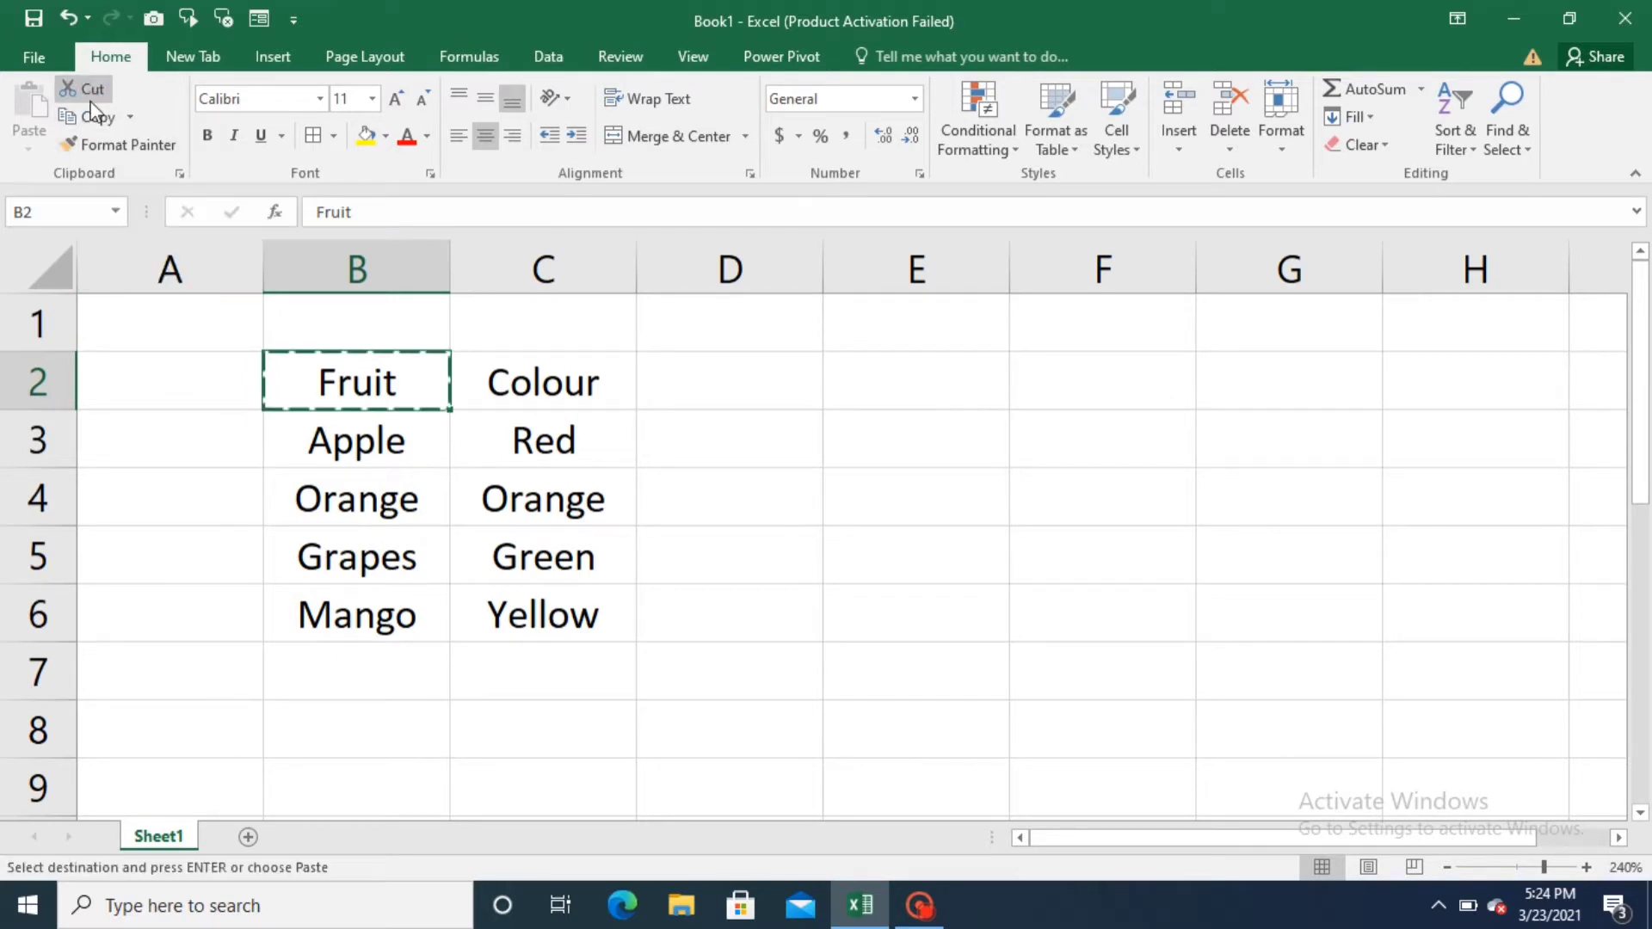
click(735, 392)
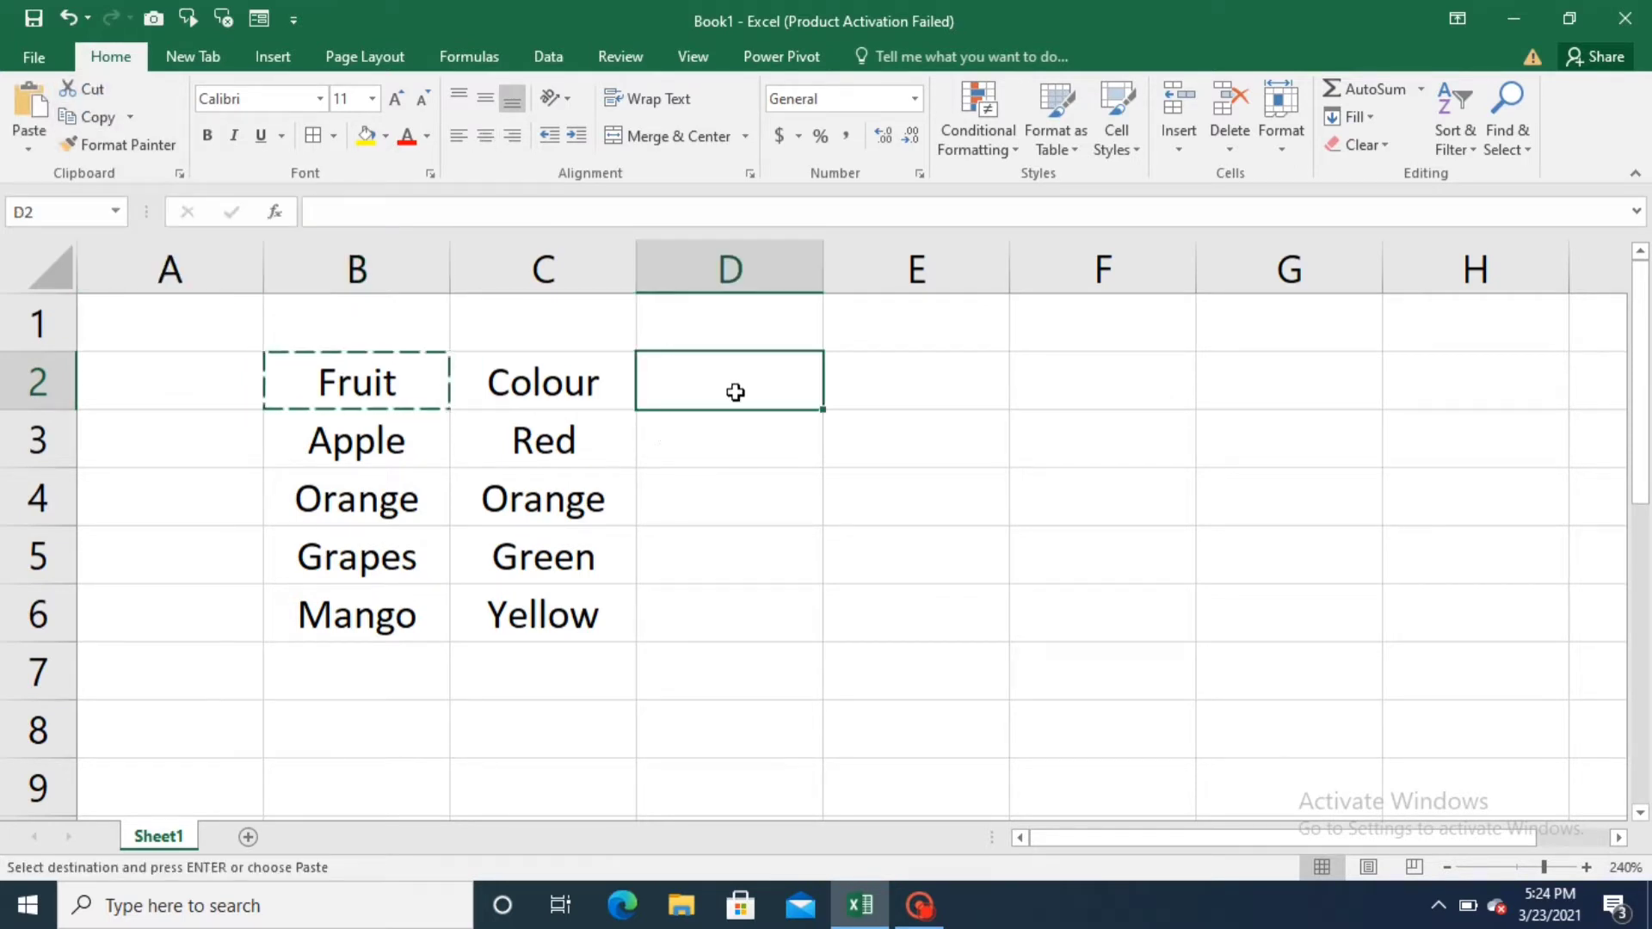
click(30, 102)
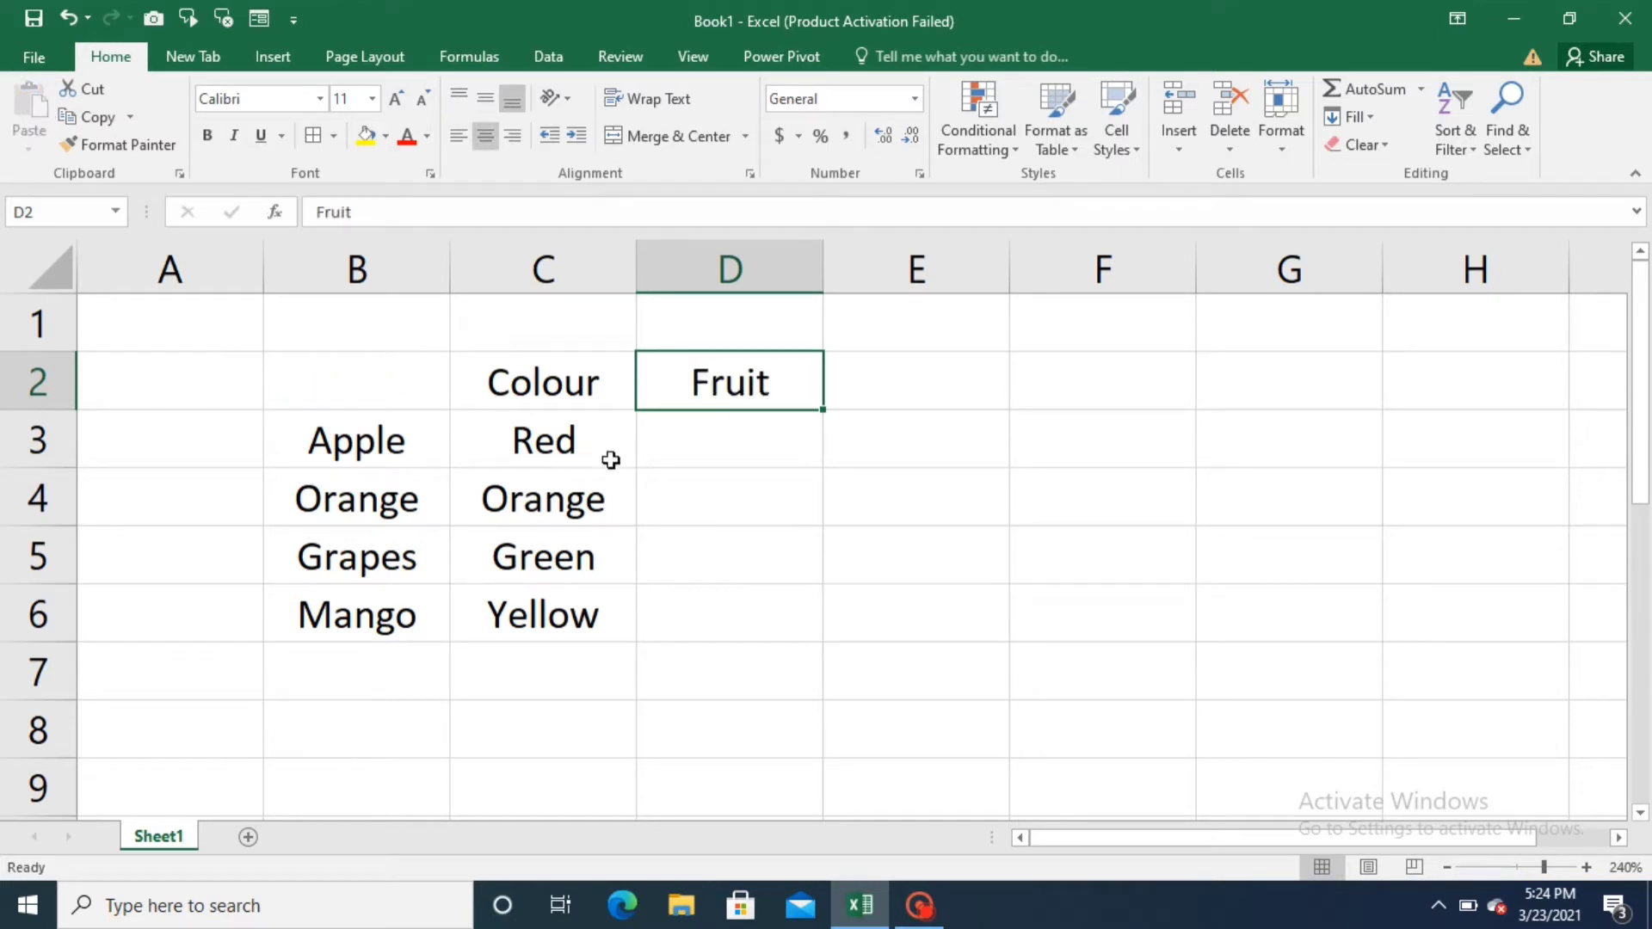
key(ctrl+z)
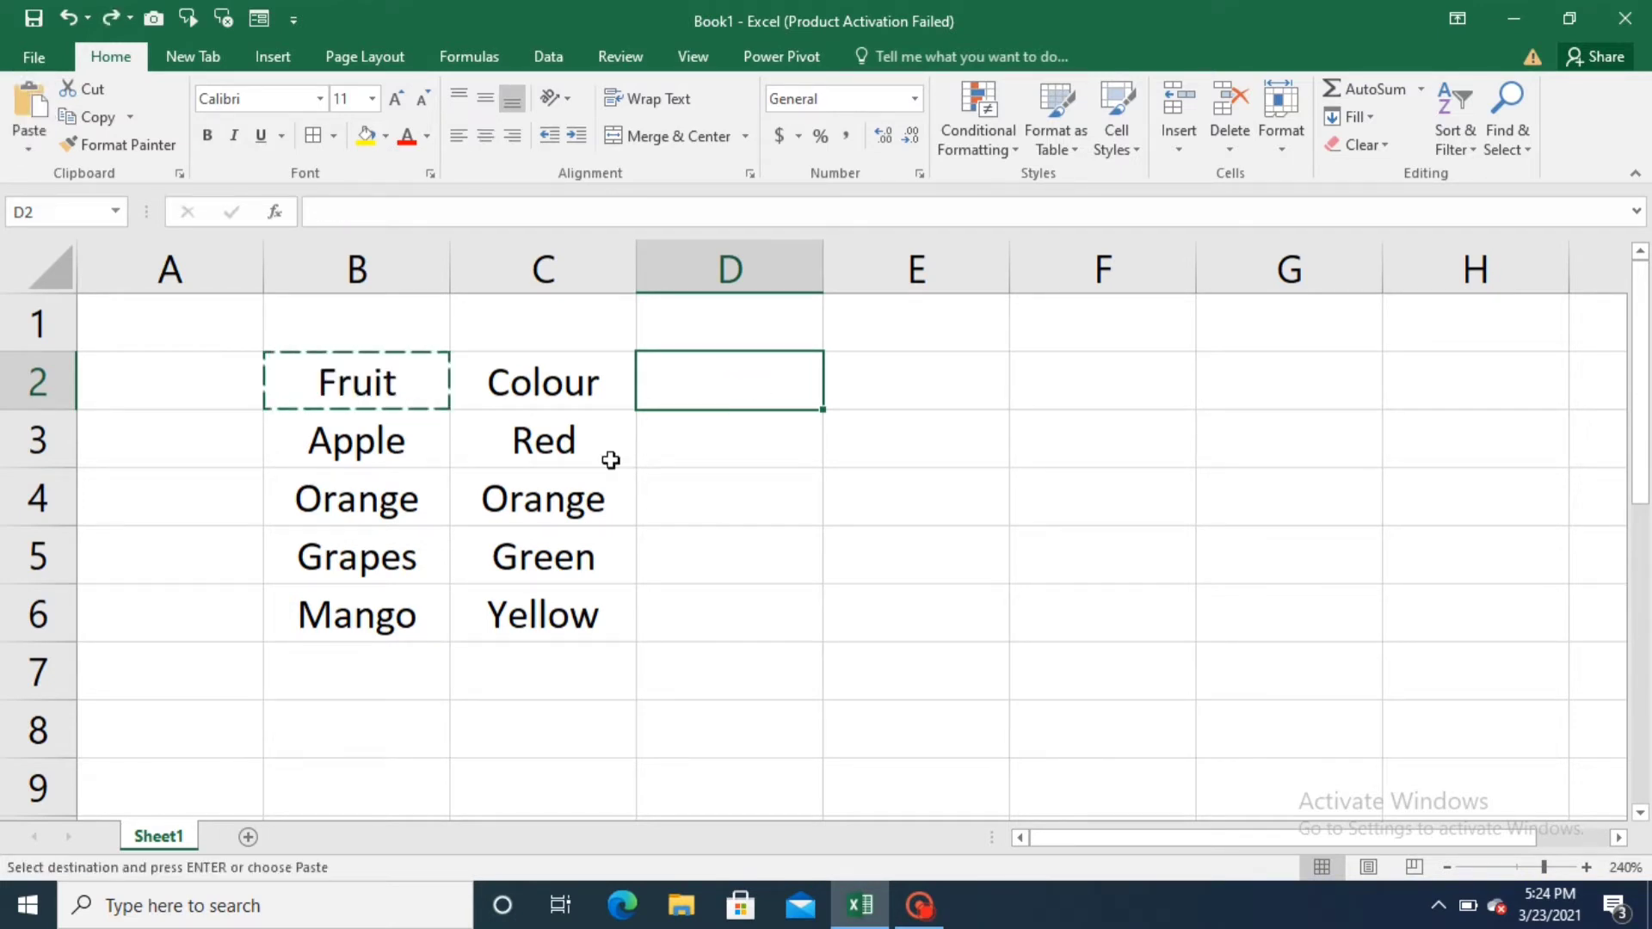
key(Escape)
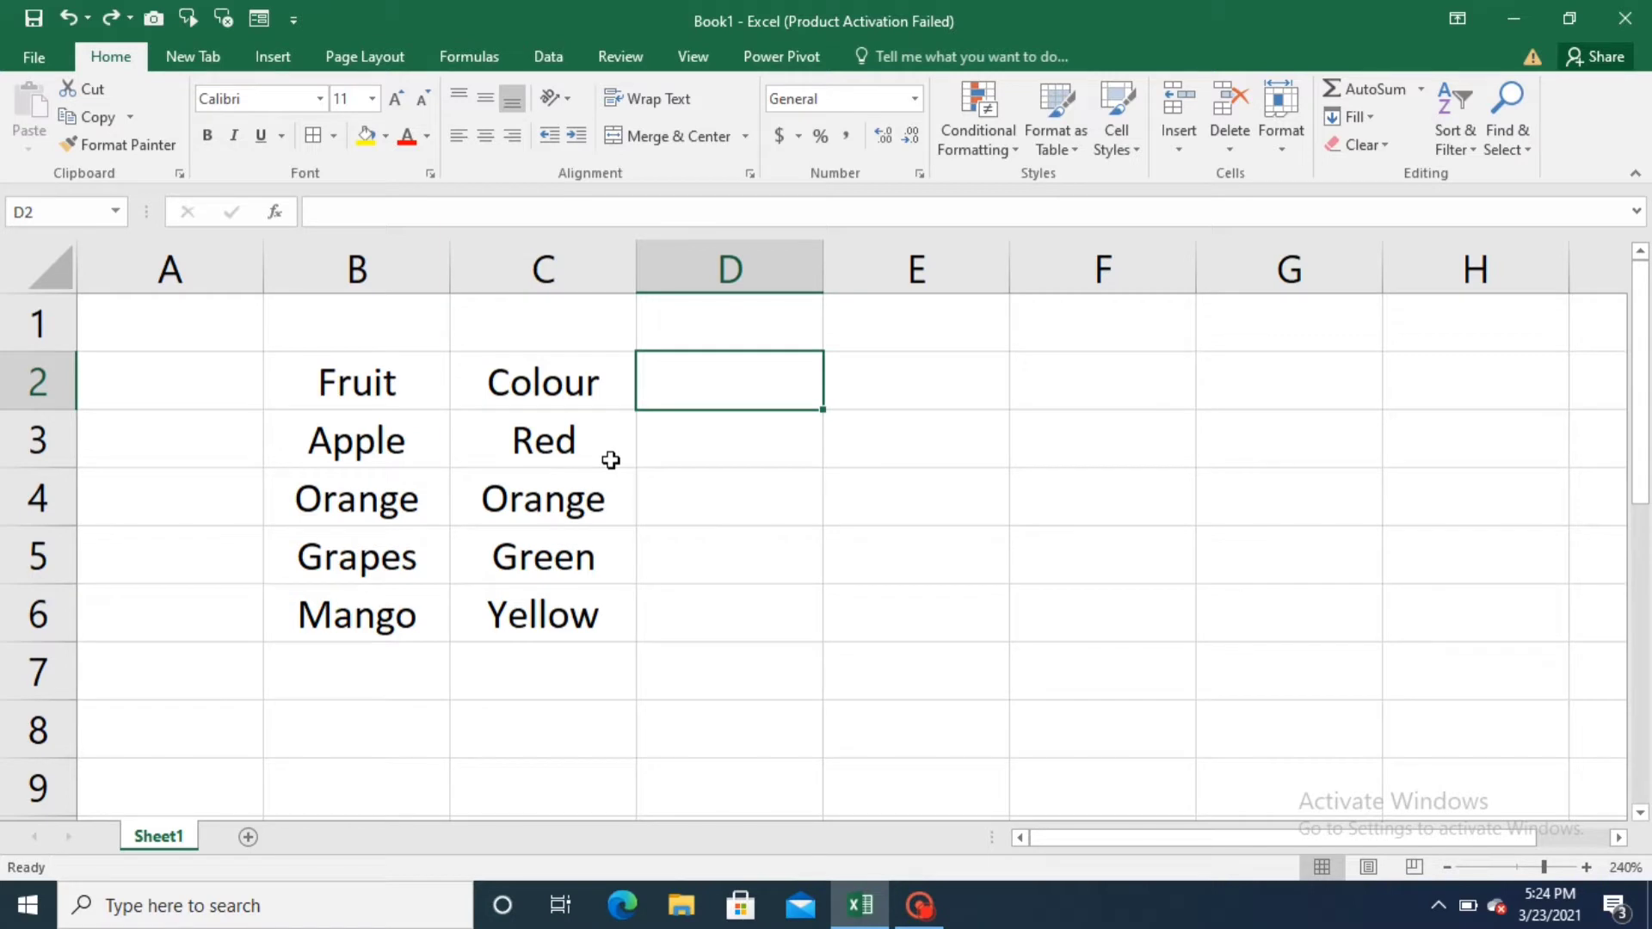
Cut the whole table B2:C6, paste it starting at E2, and undo the move.
click(384, 399)
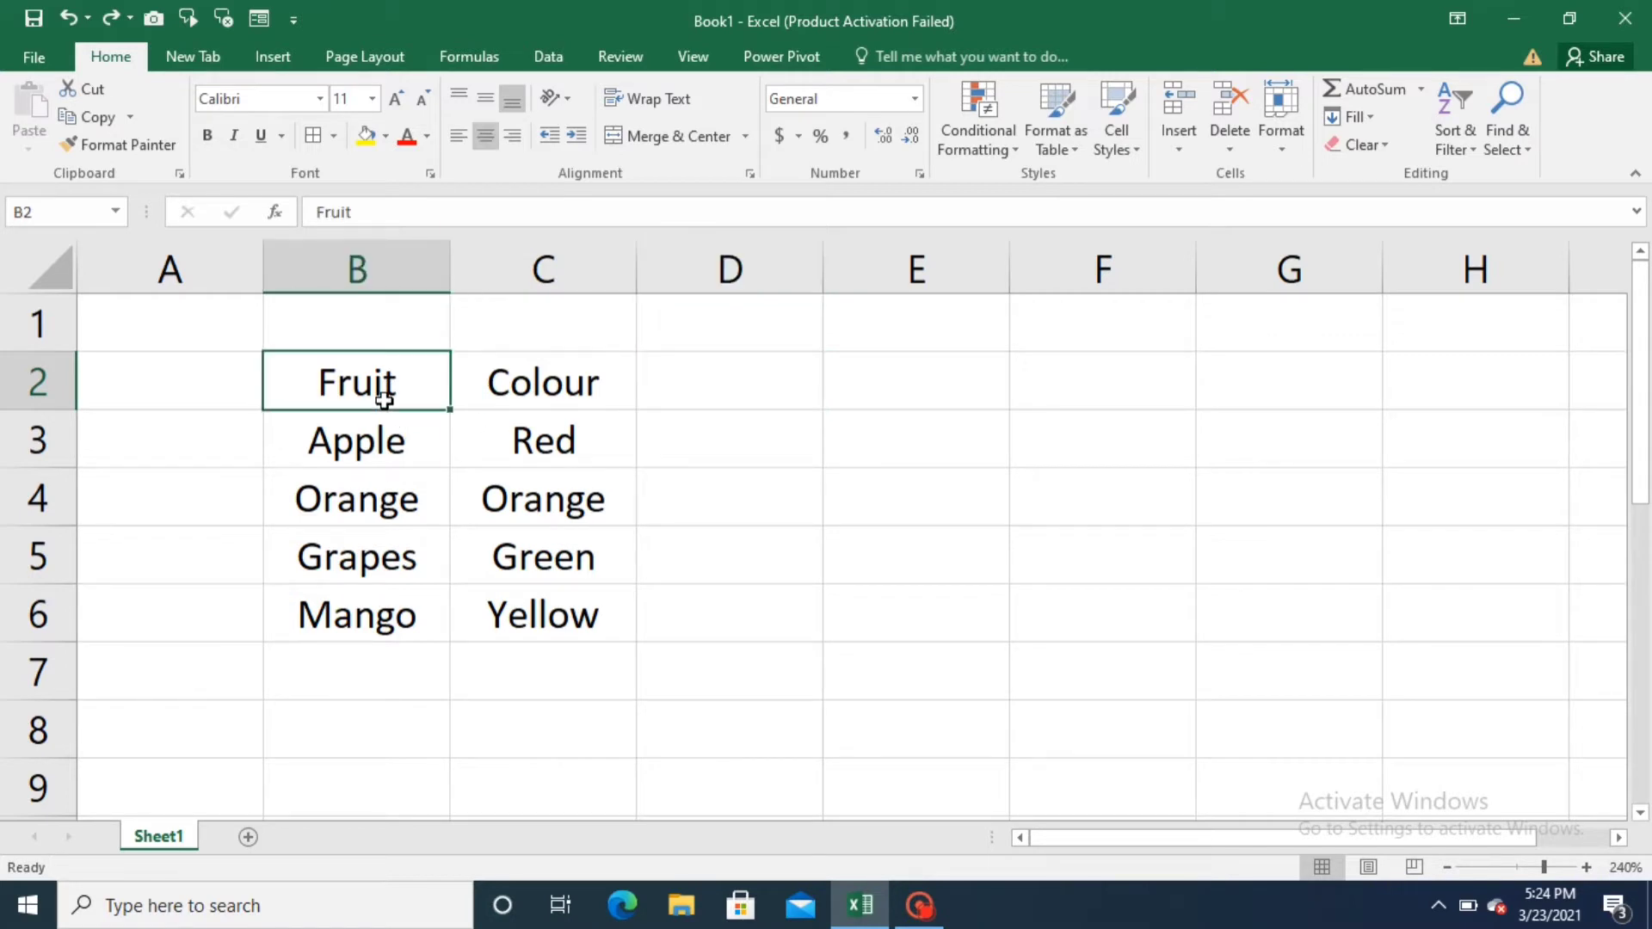
key(shift+Right)
key(shift+Down)
key(shift+Down)
key(shift+Down)
key(shift+Down)
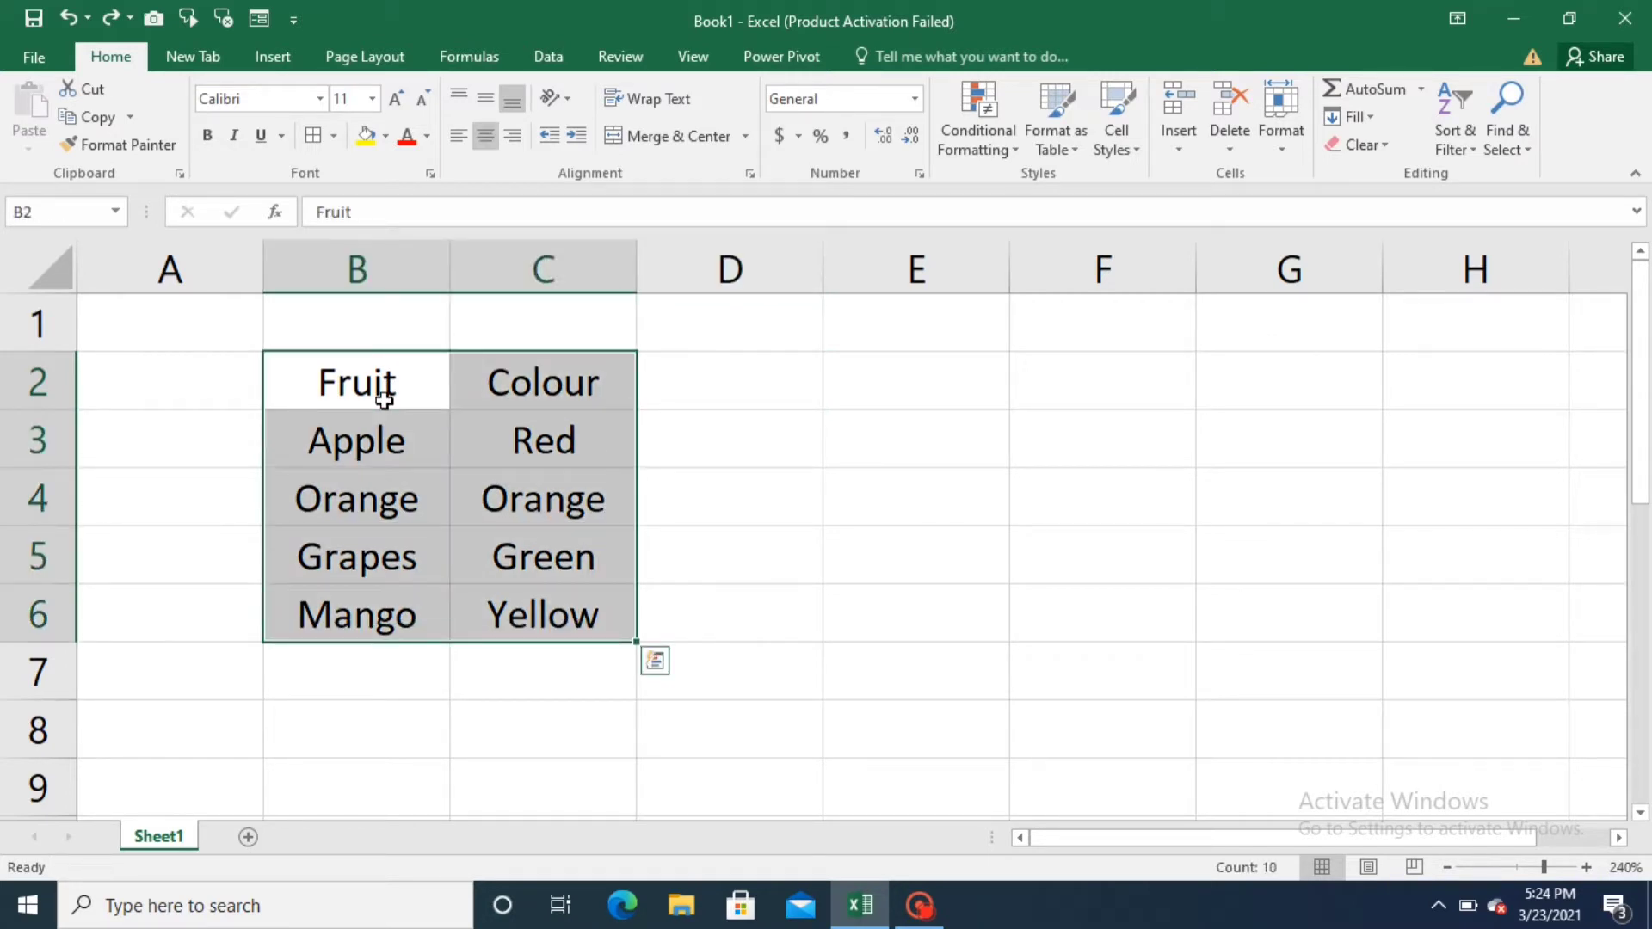
click(83, 89)
click(914, 384)
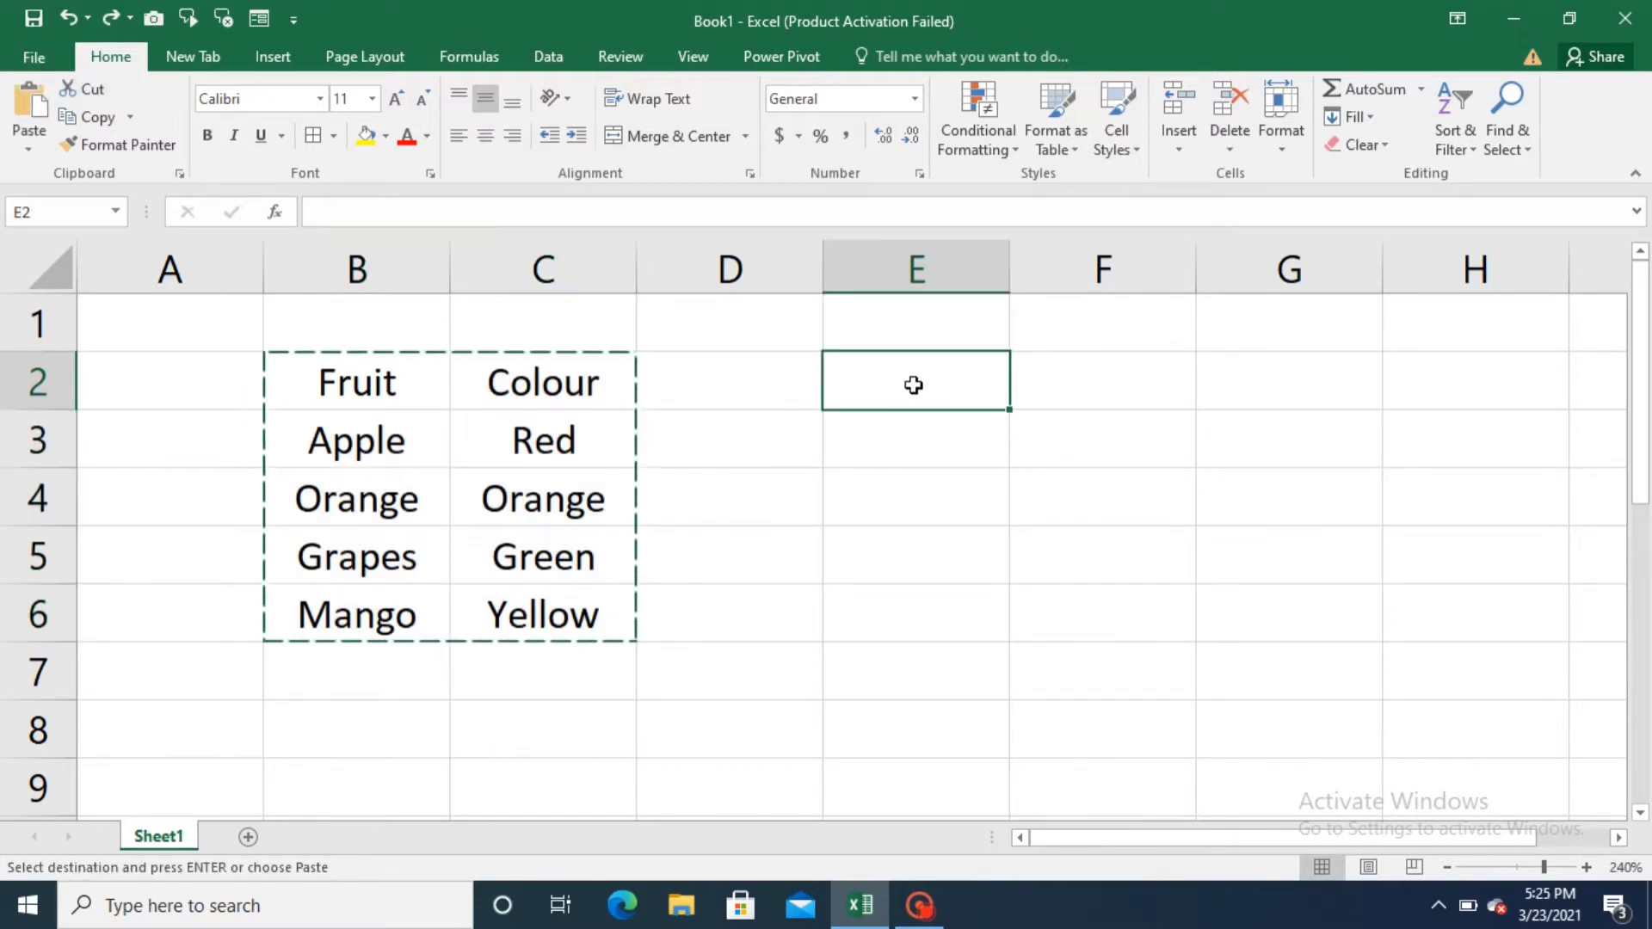
click(30, 120)
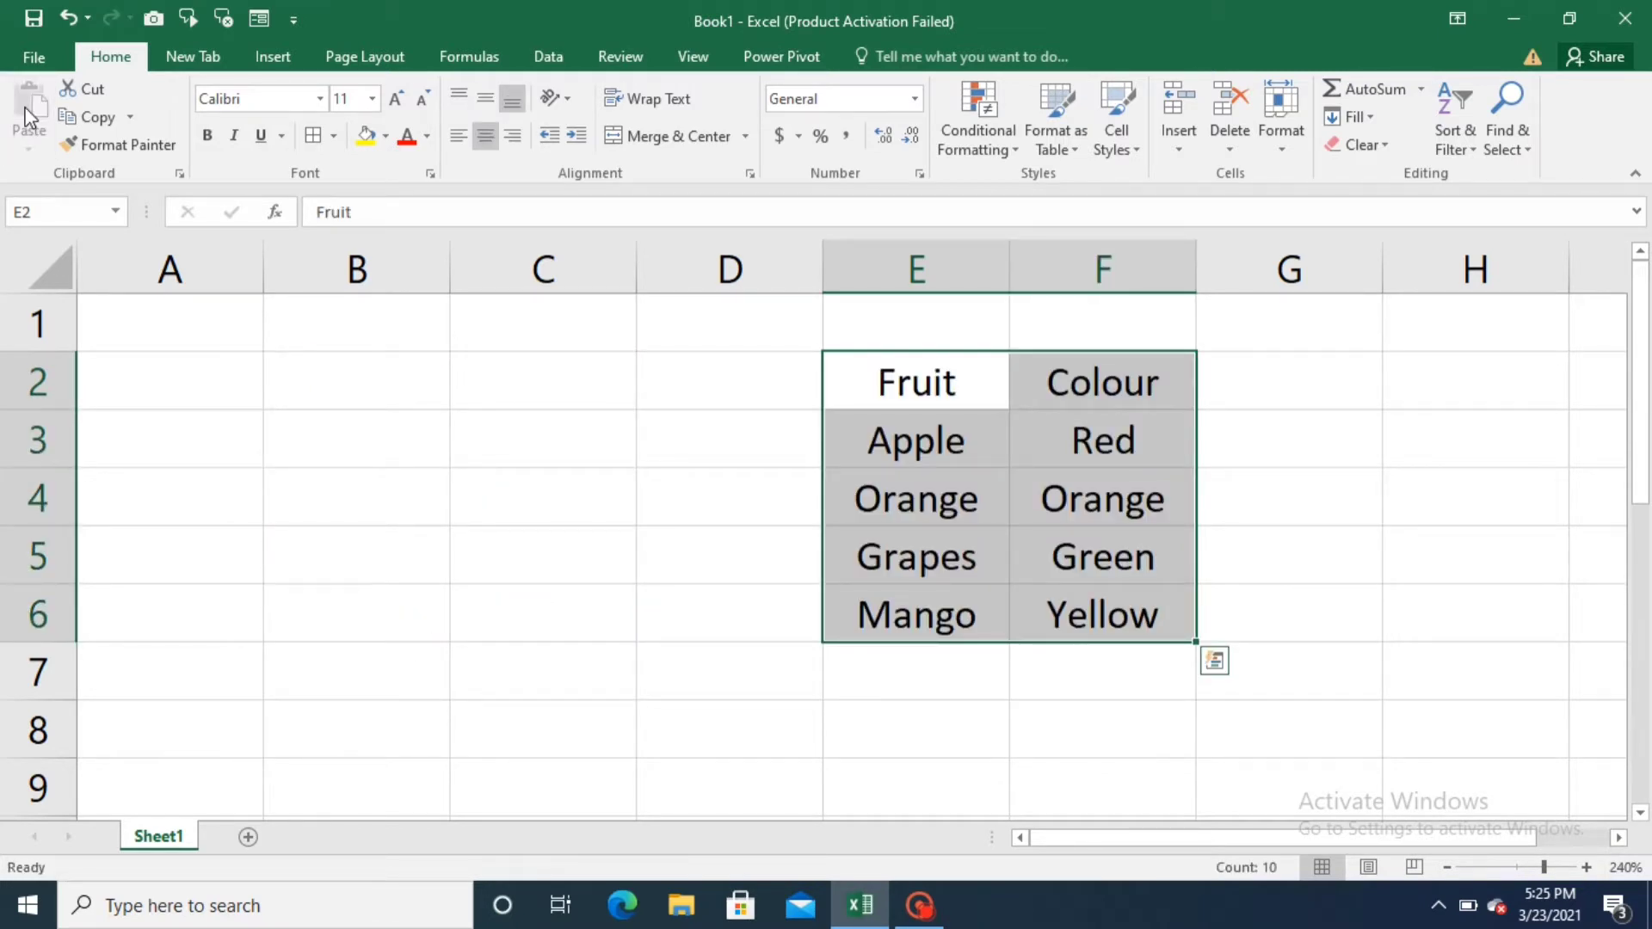
key(ctrl+z)
key(Escape)
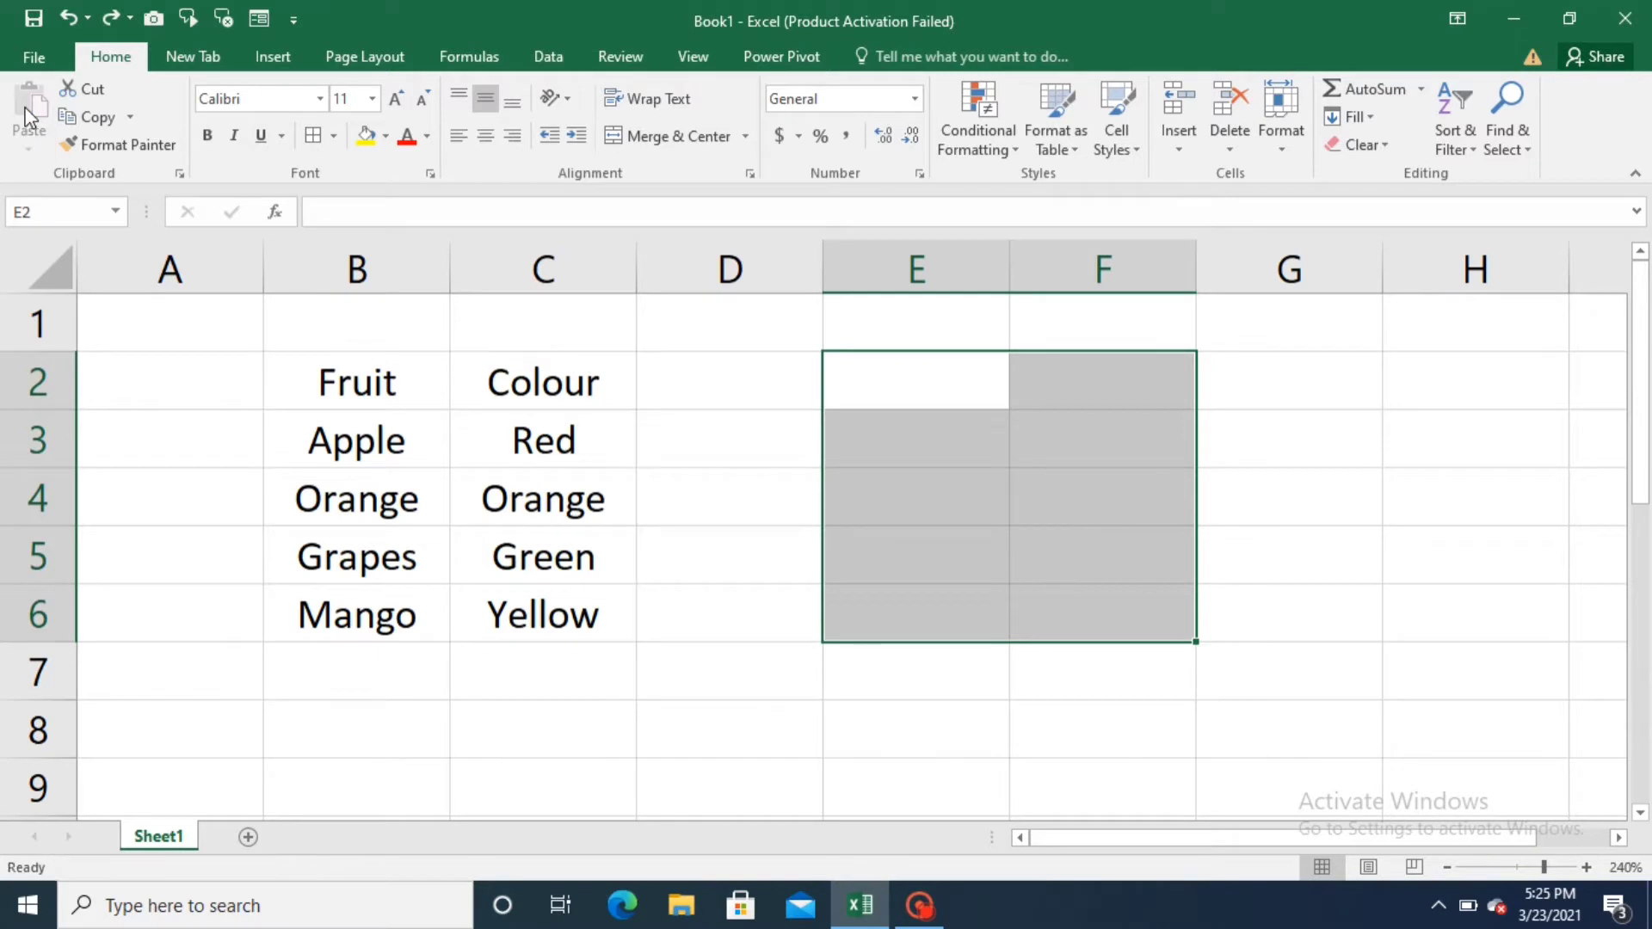
Select the table range B2:C6, clear that selection, and select the entire sheet.
click(375, 383)
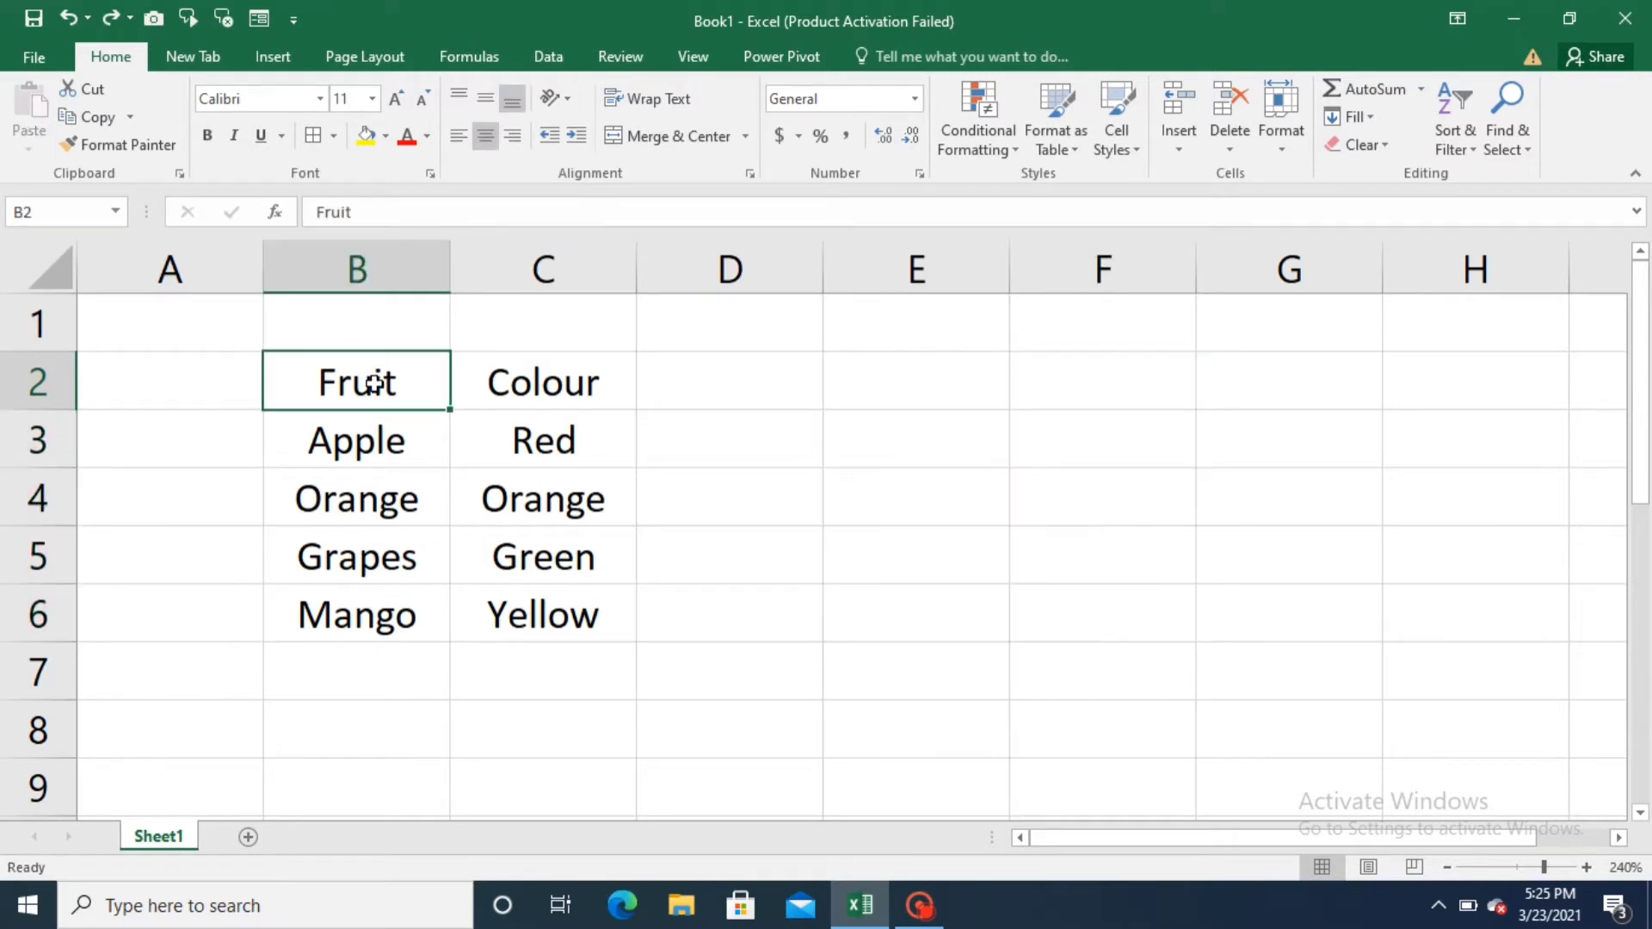
click(415, 458)
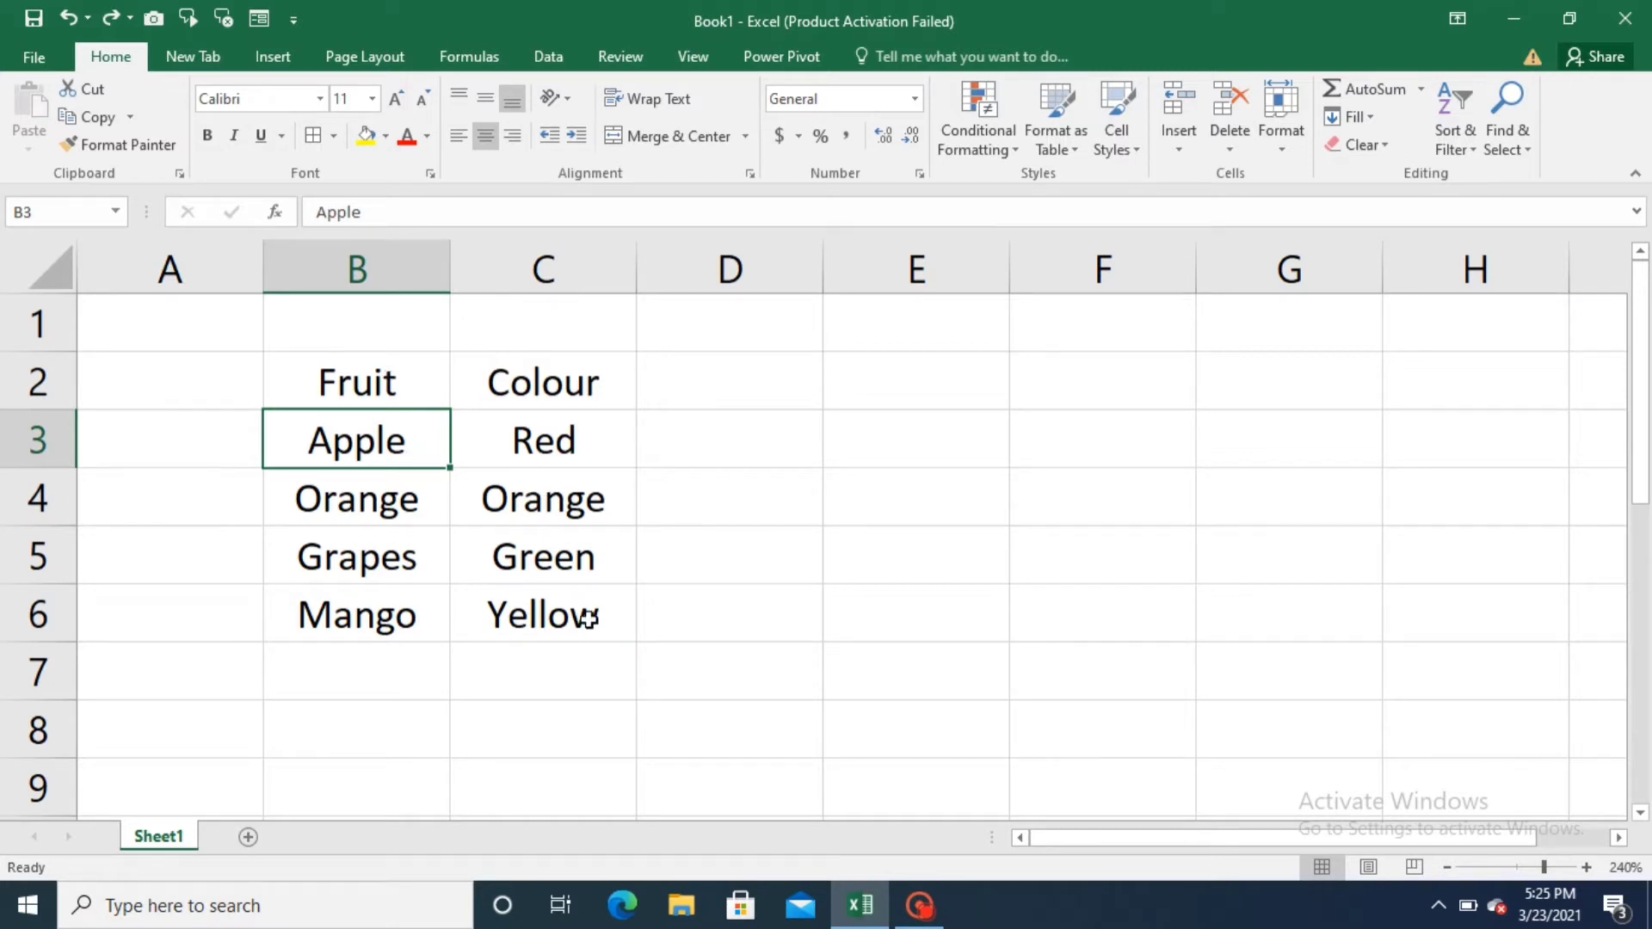
click(392, 398)
key(shift+Right)
key(shift+Down)
key(shift+Down)
key(shift+Down)
key(shift+Down)
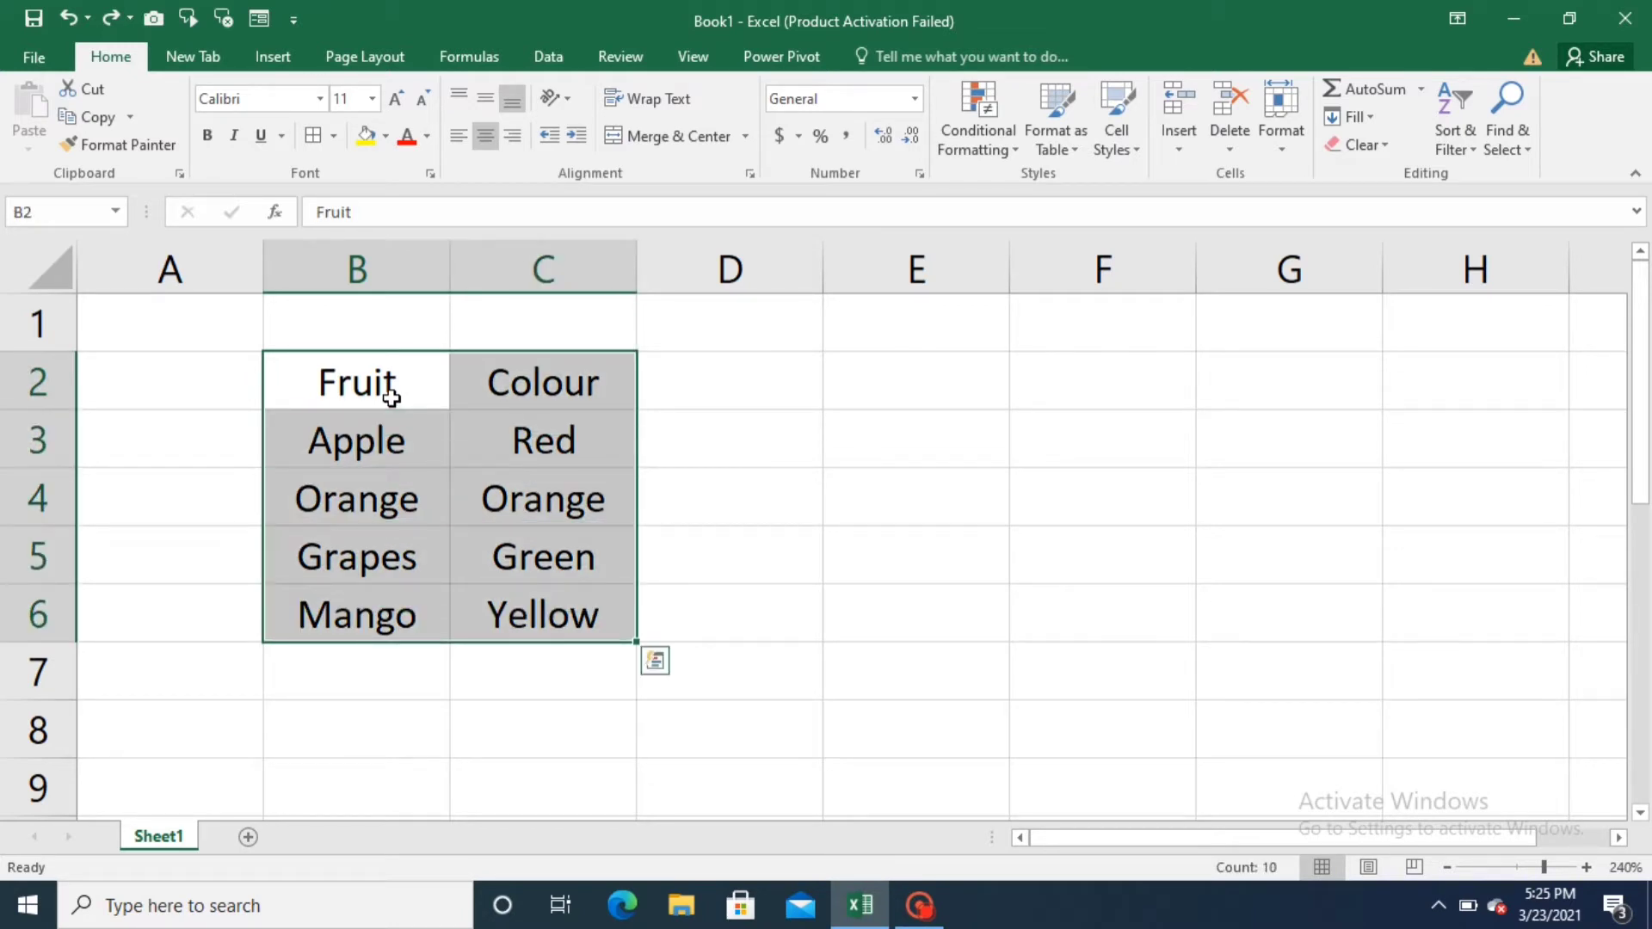
click(391, 397)
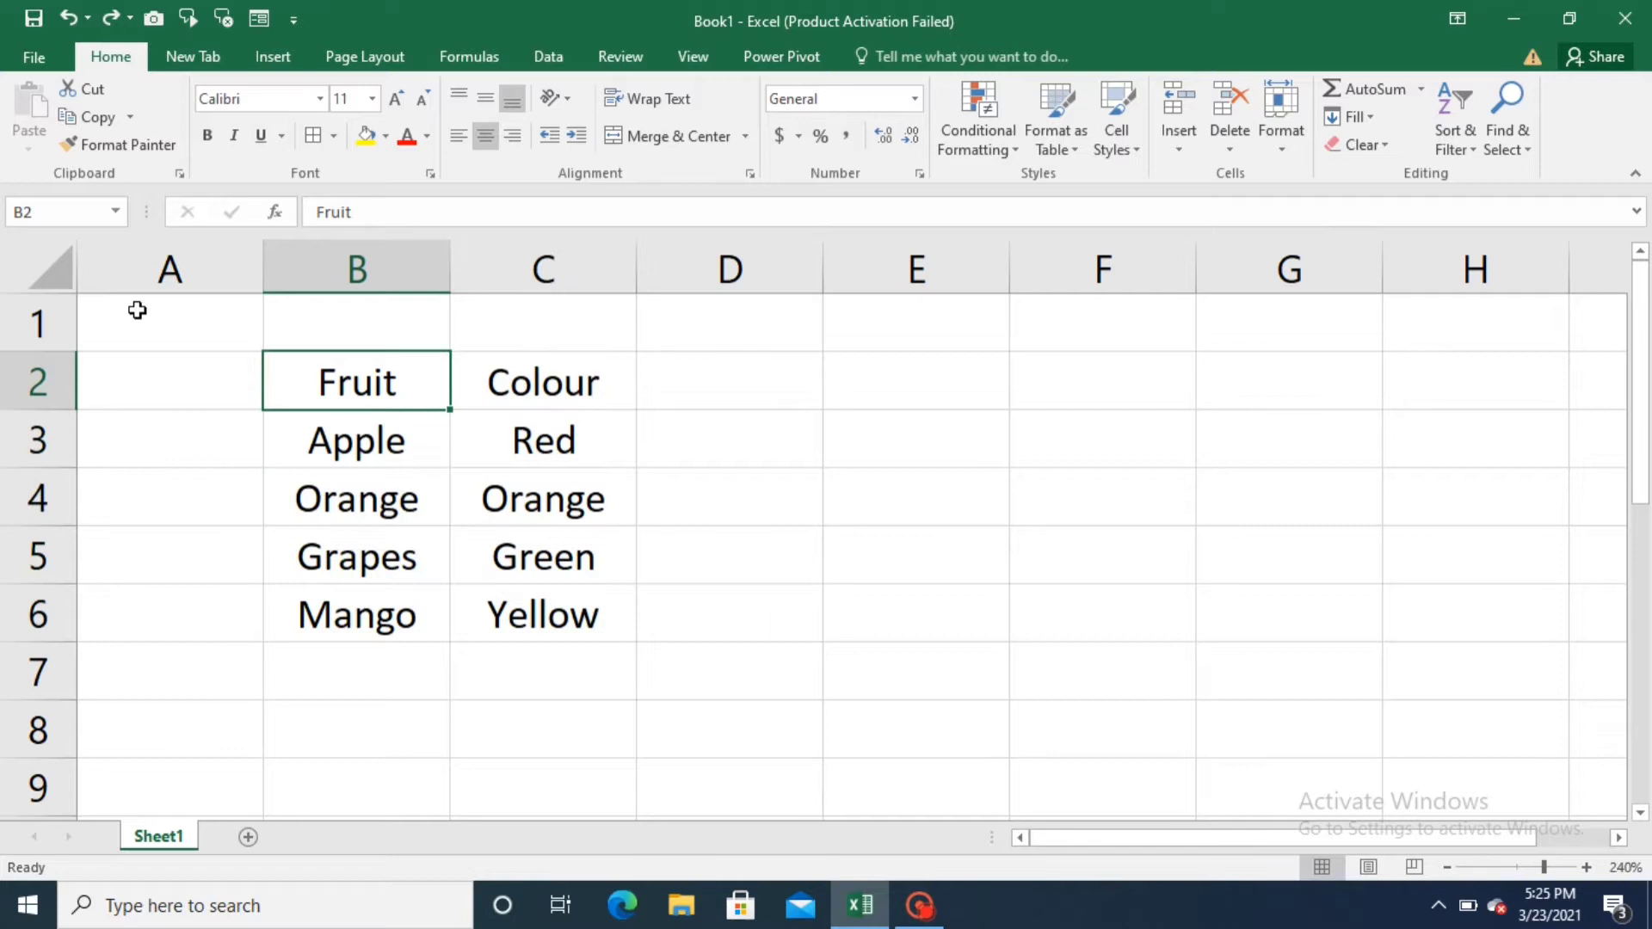
click(68, 279)
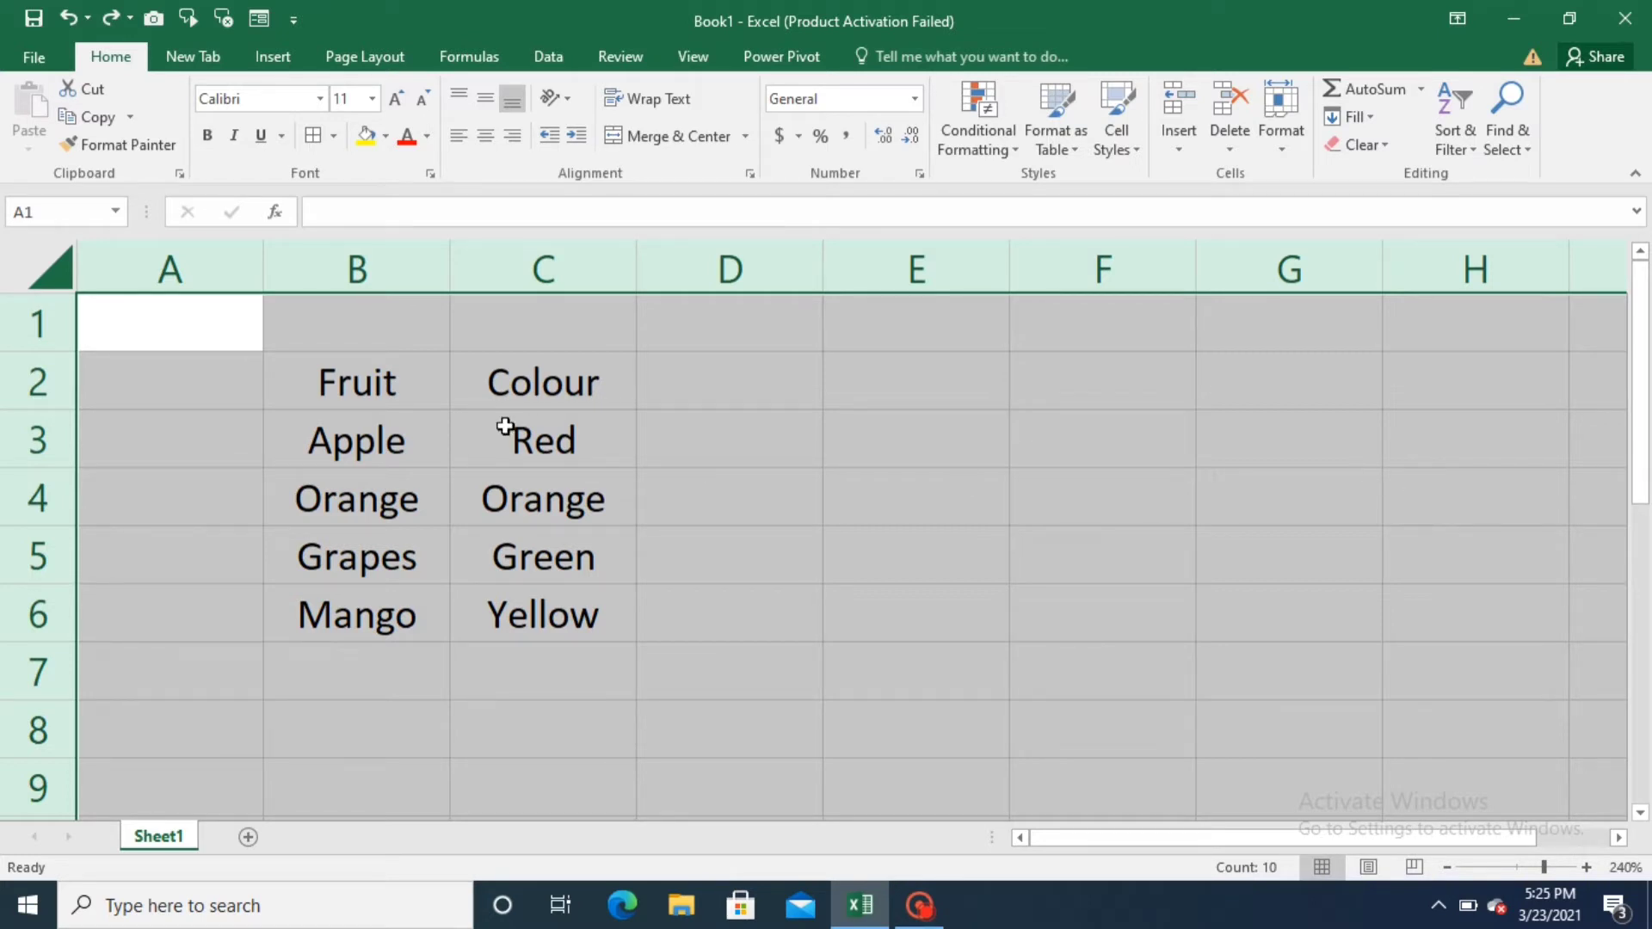
Make the Fruit and Colour headings in B2:C2 bold, italic and underlined.
click(399, 376)
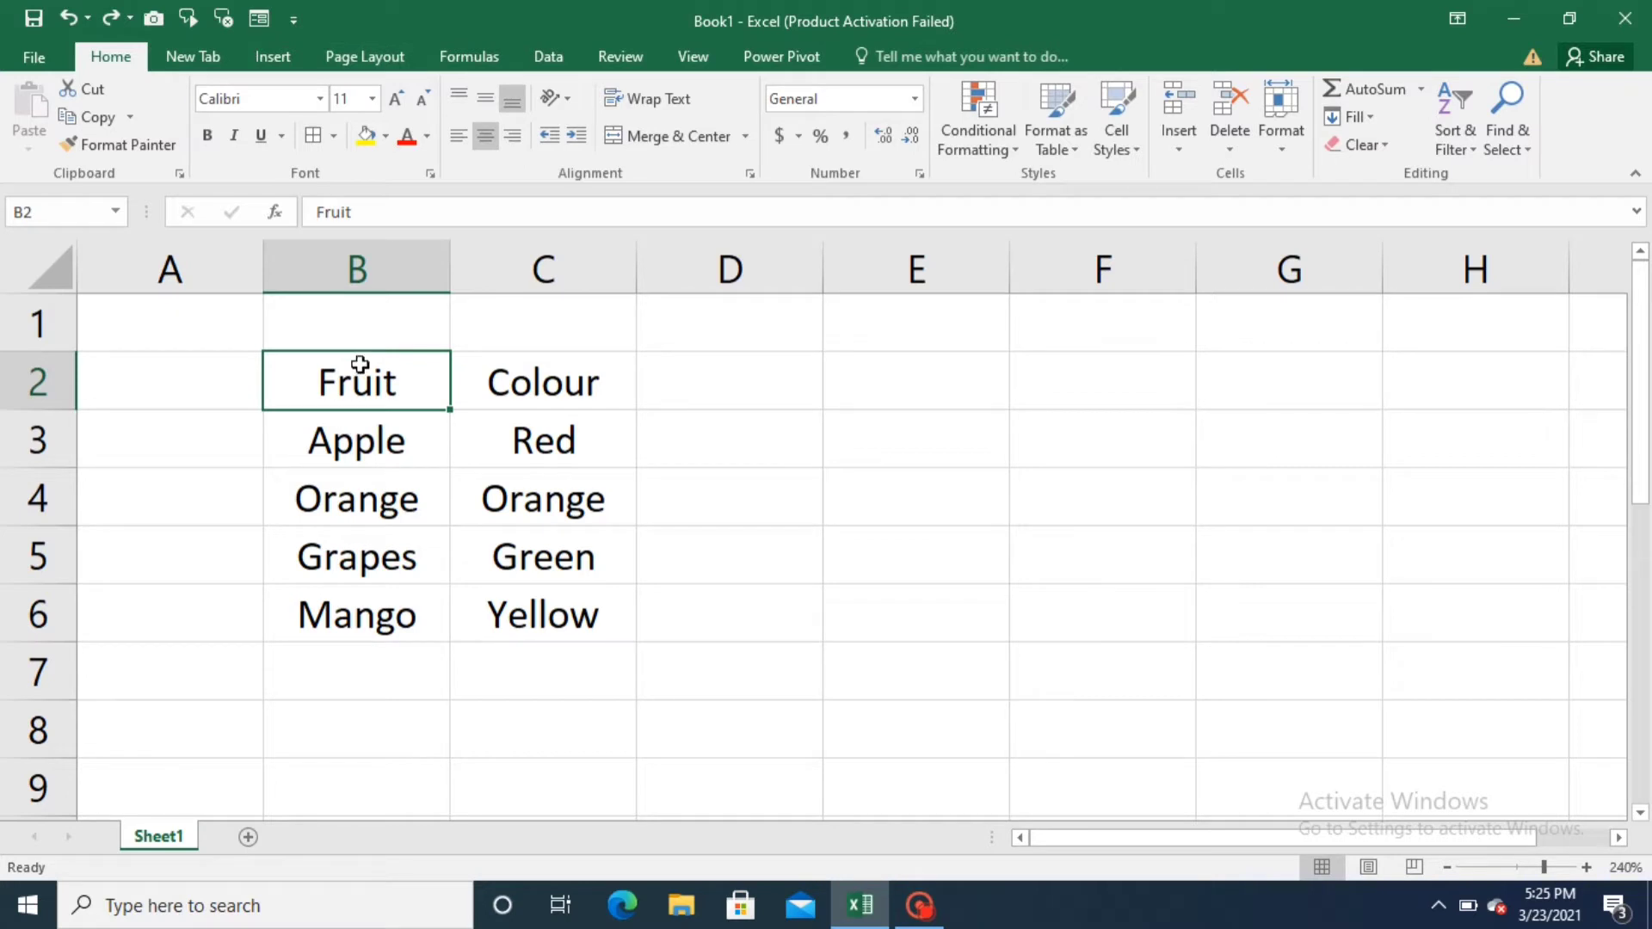
key(shift+Right)
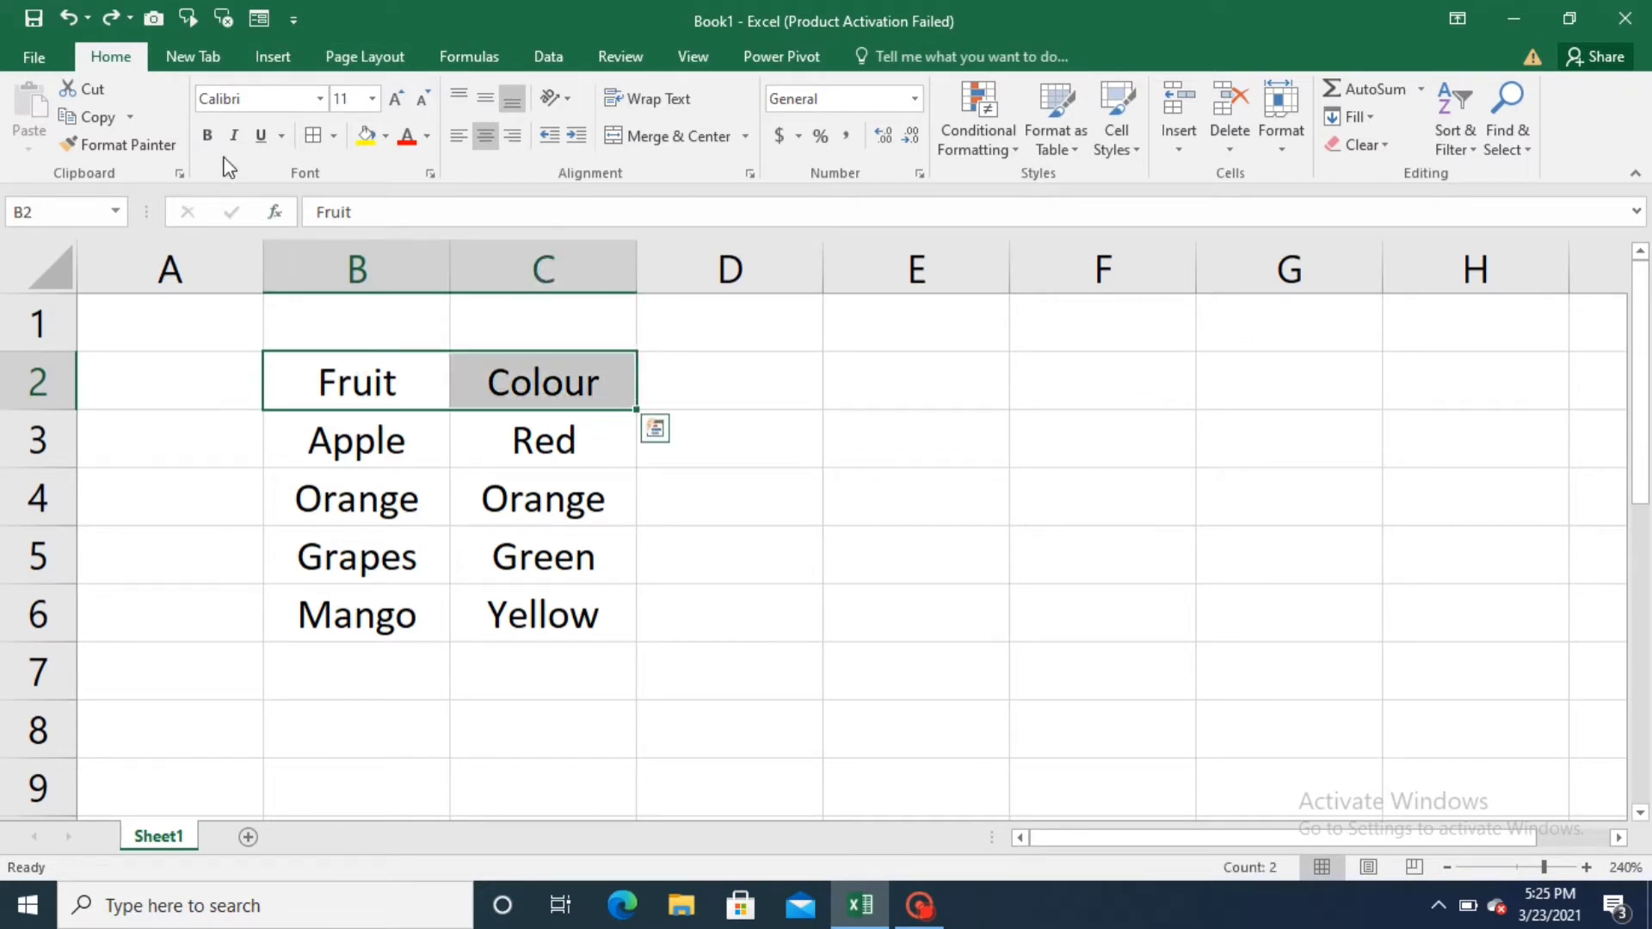
click(208, 136)
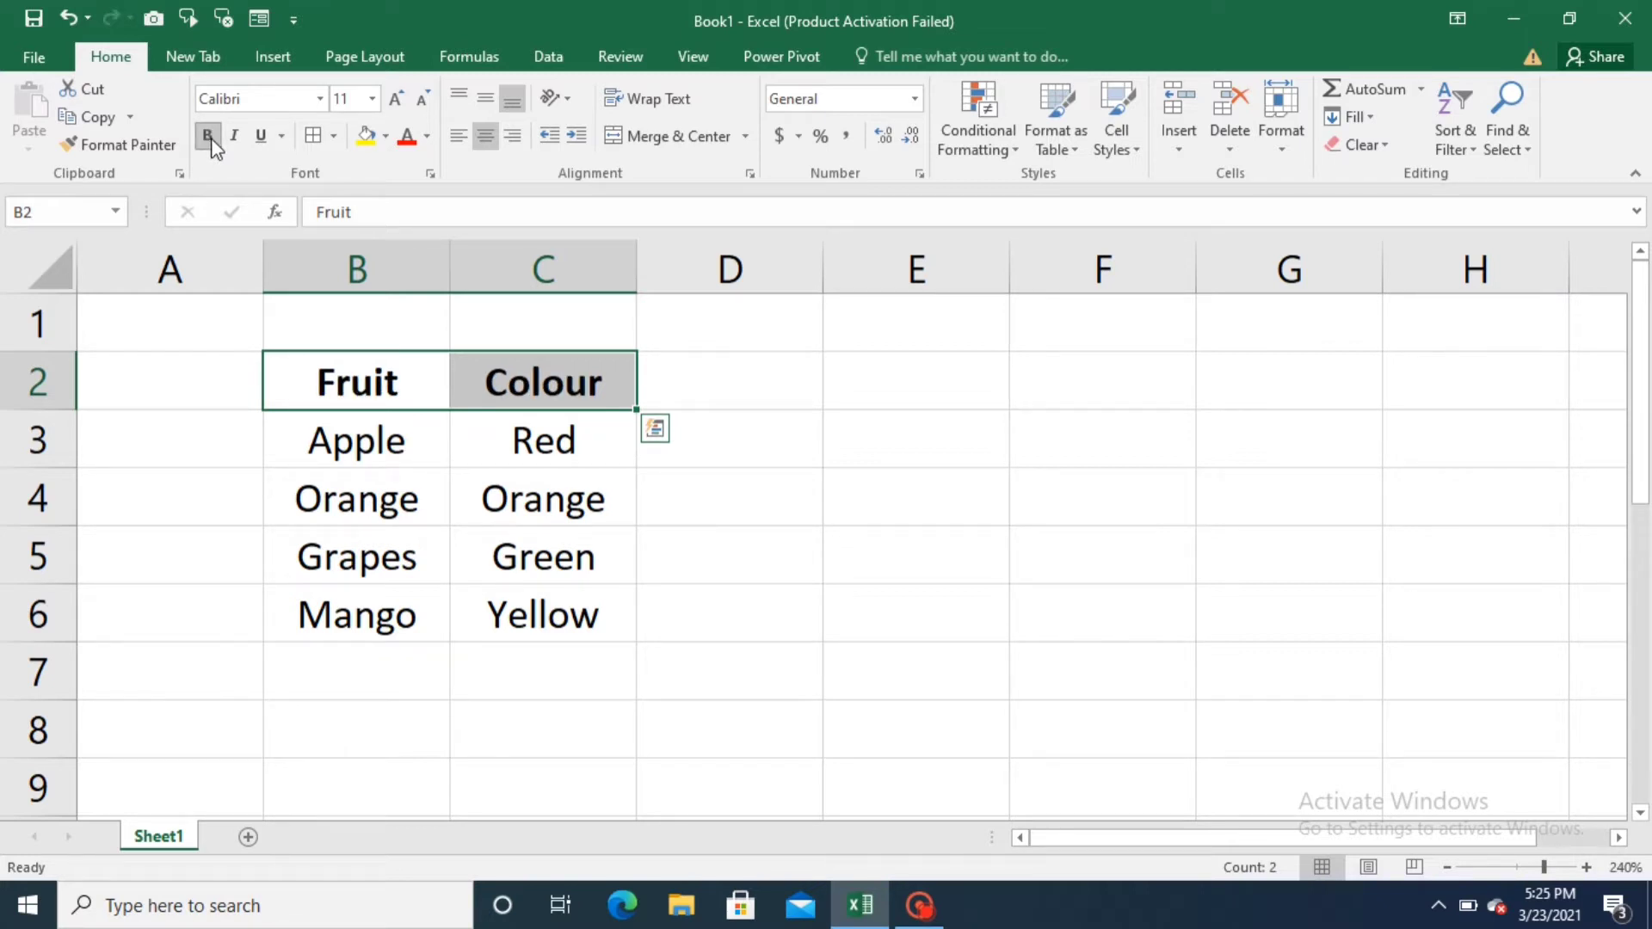
click(234, 138)
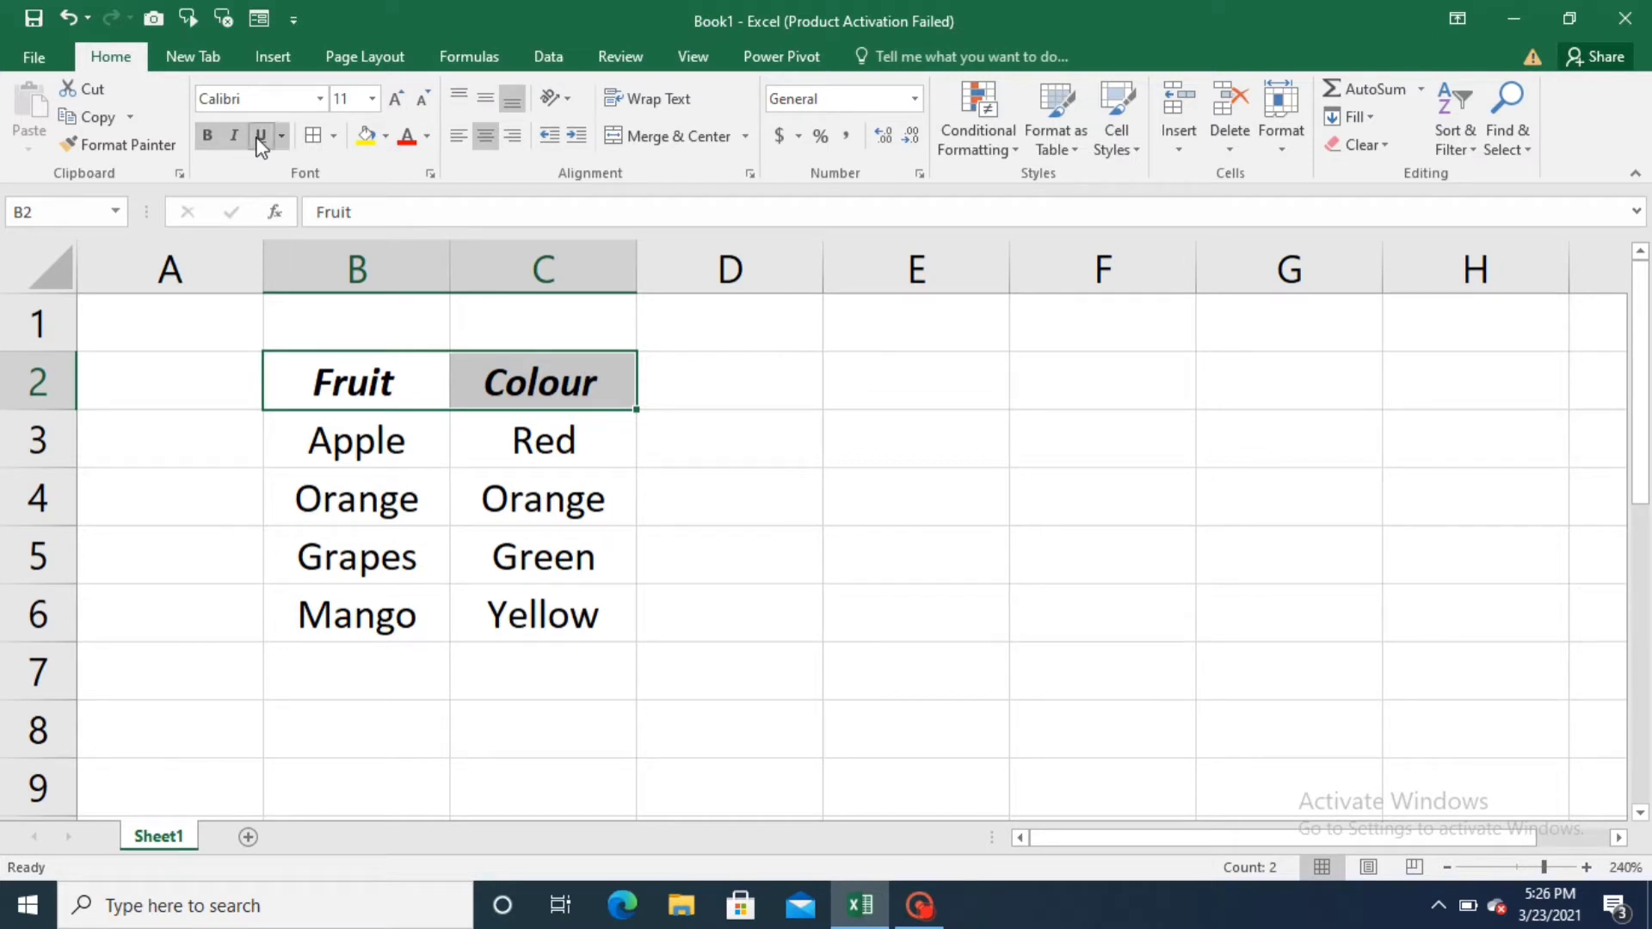
click(258, 136)
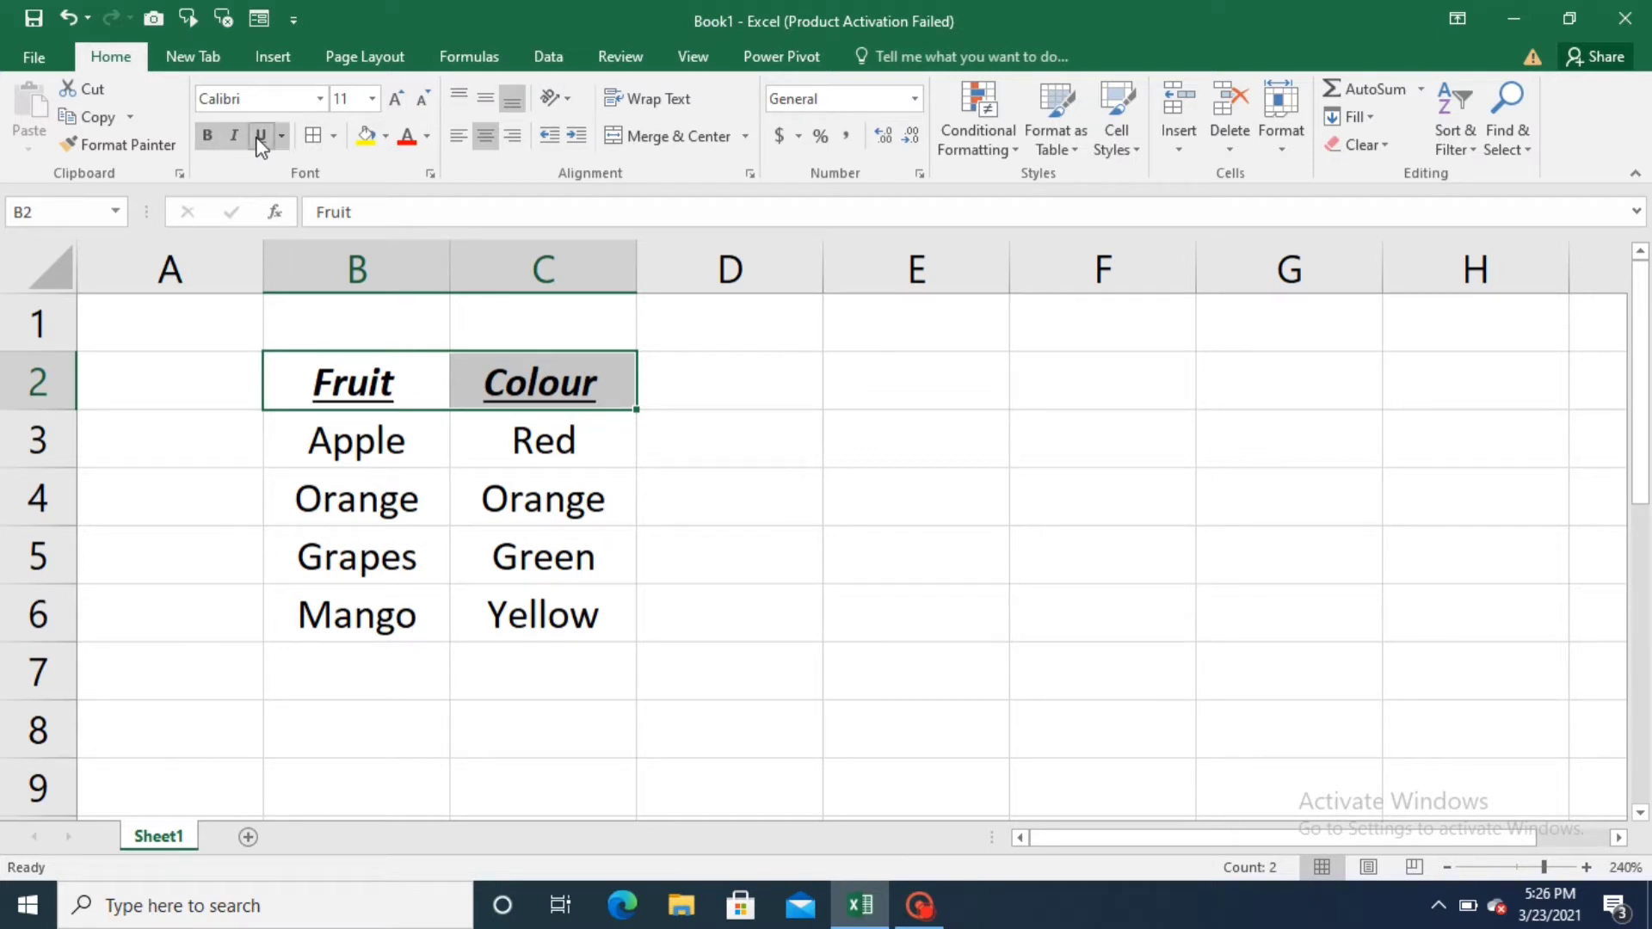
click(897, 448)
Remove the underline and italic formatting from the headings in B2:C2.
click(395, 372)
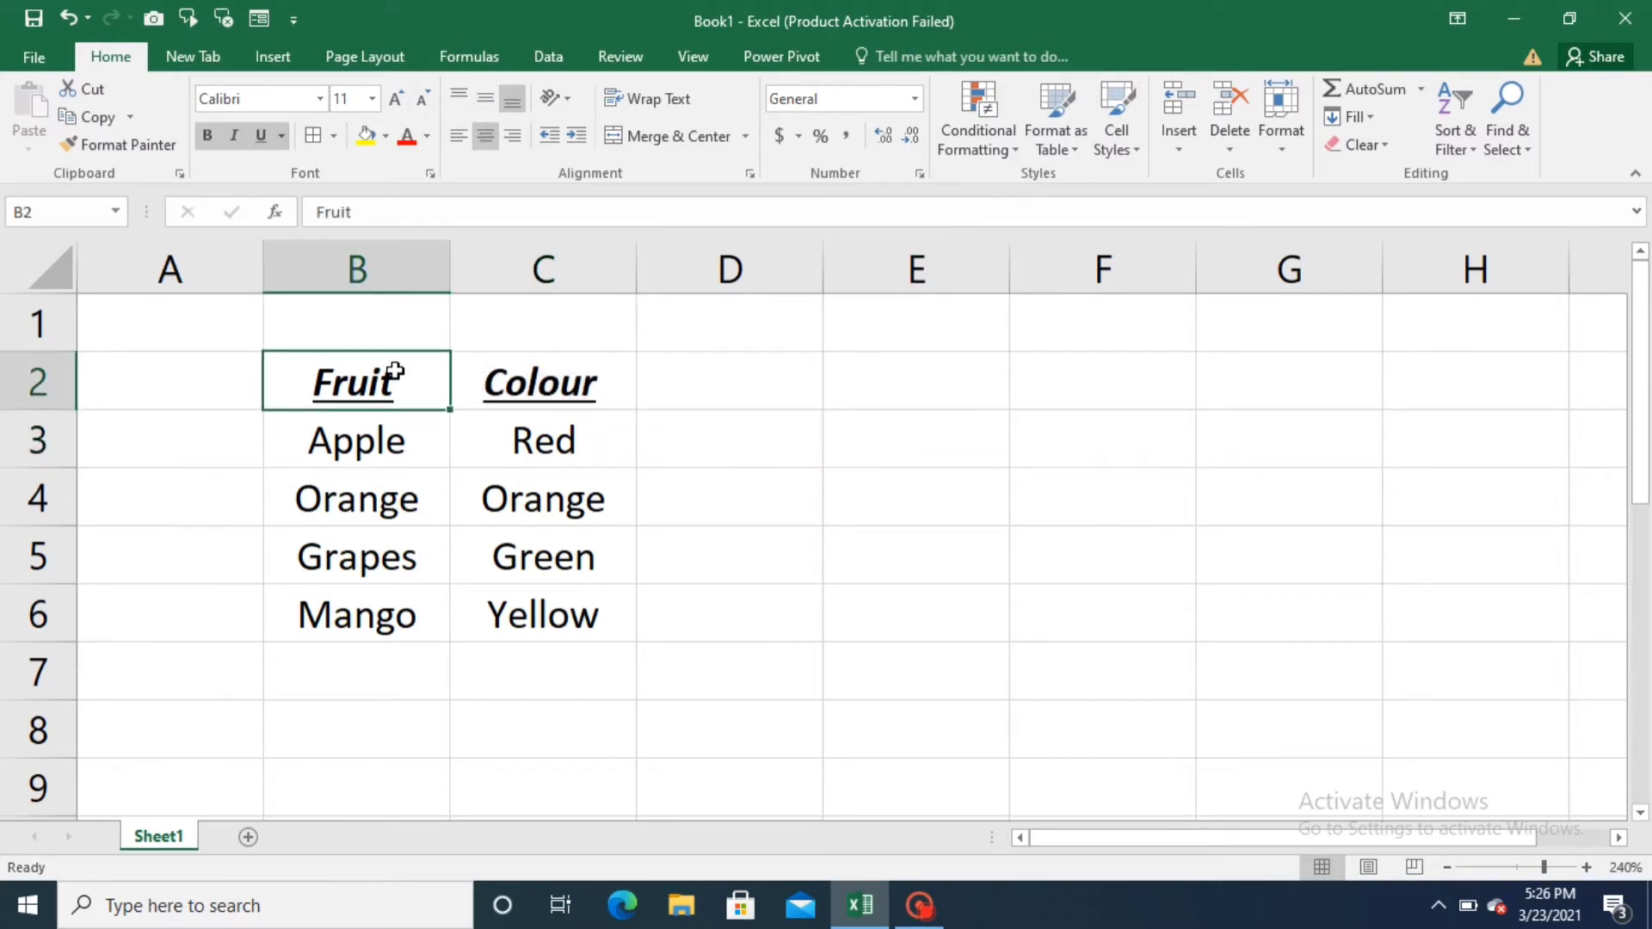
key(shift+Right)
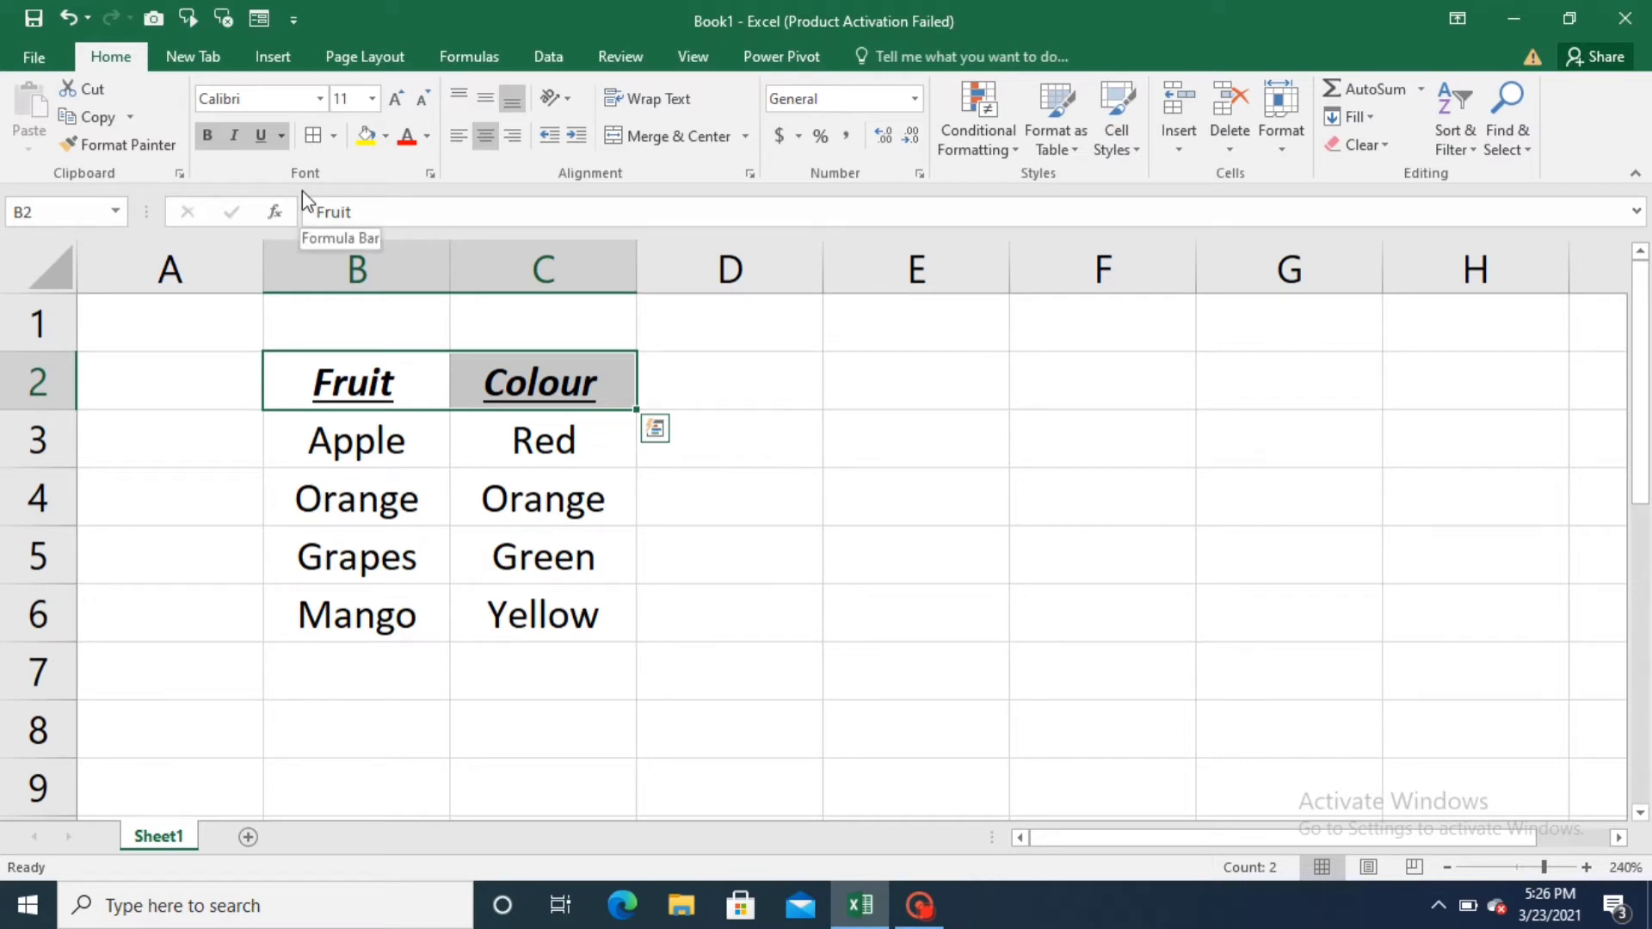
click(263, 137)
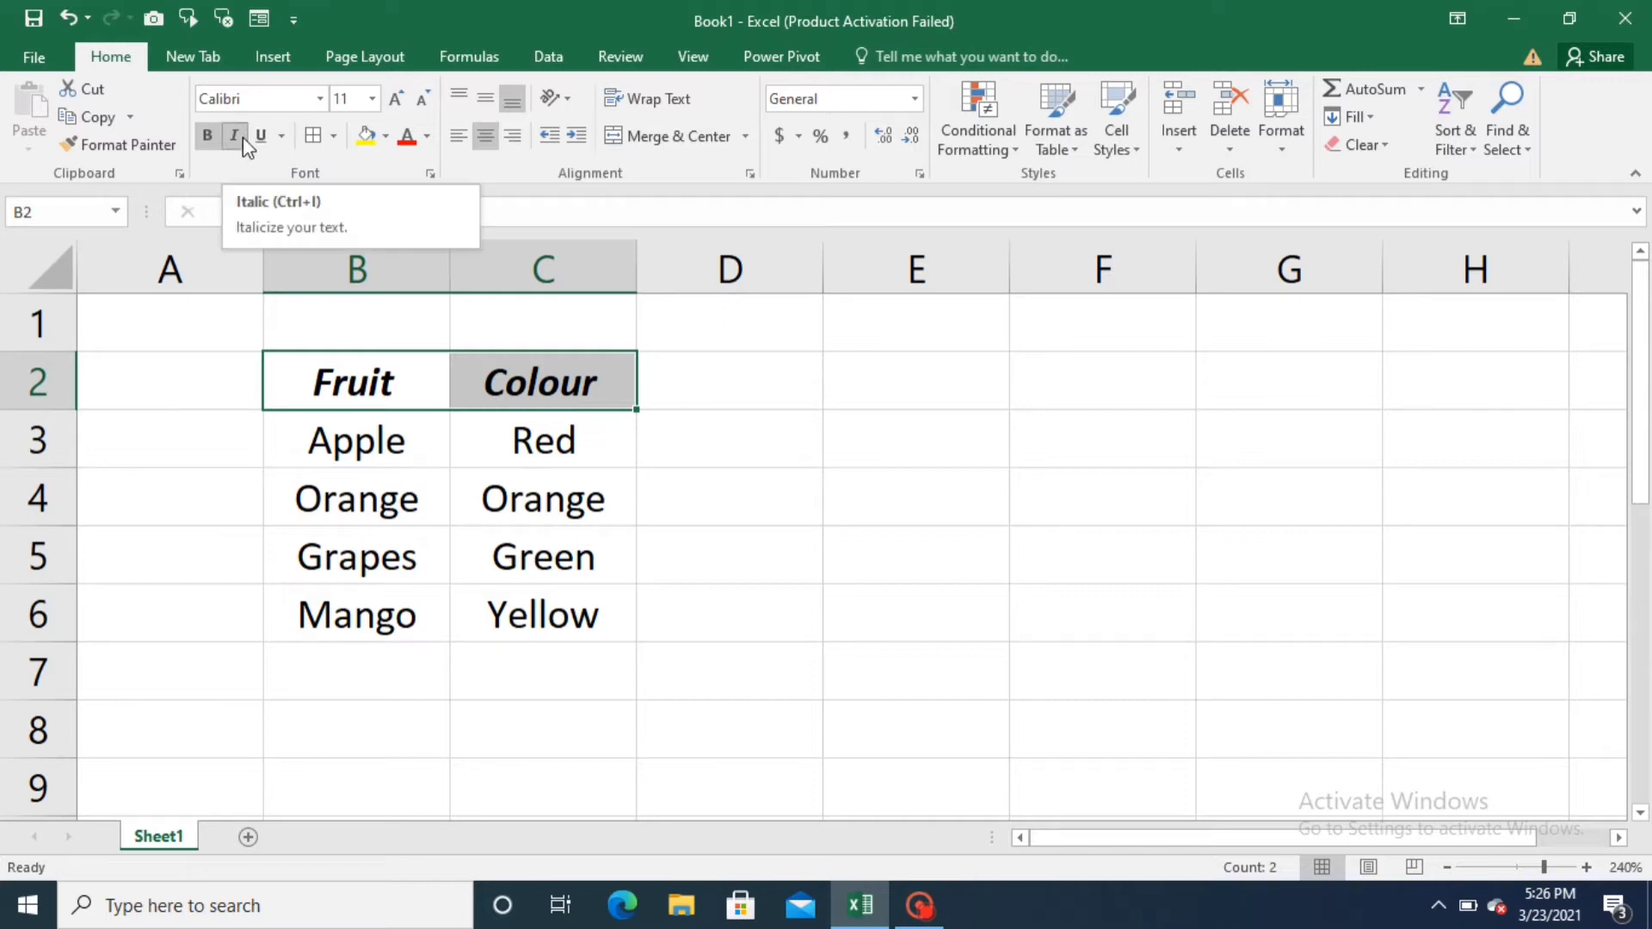
click(243, 137)
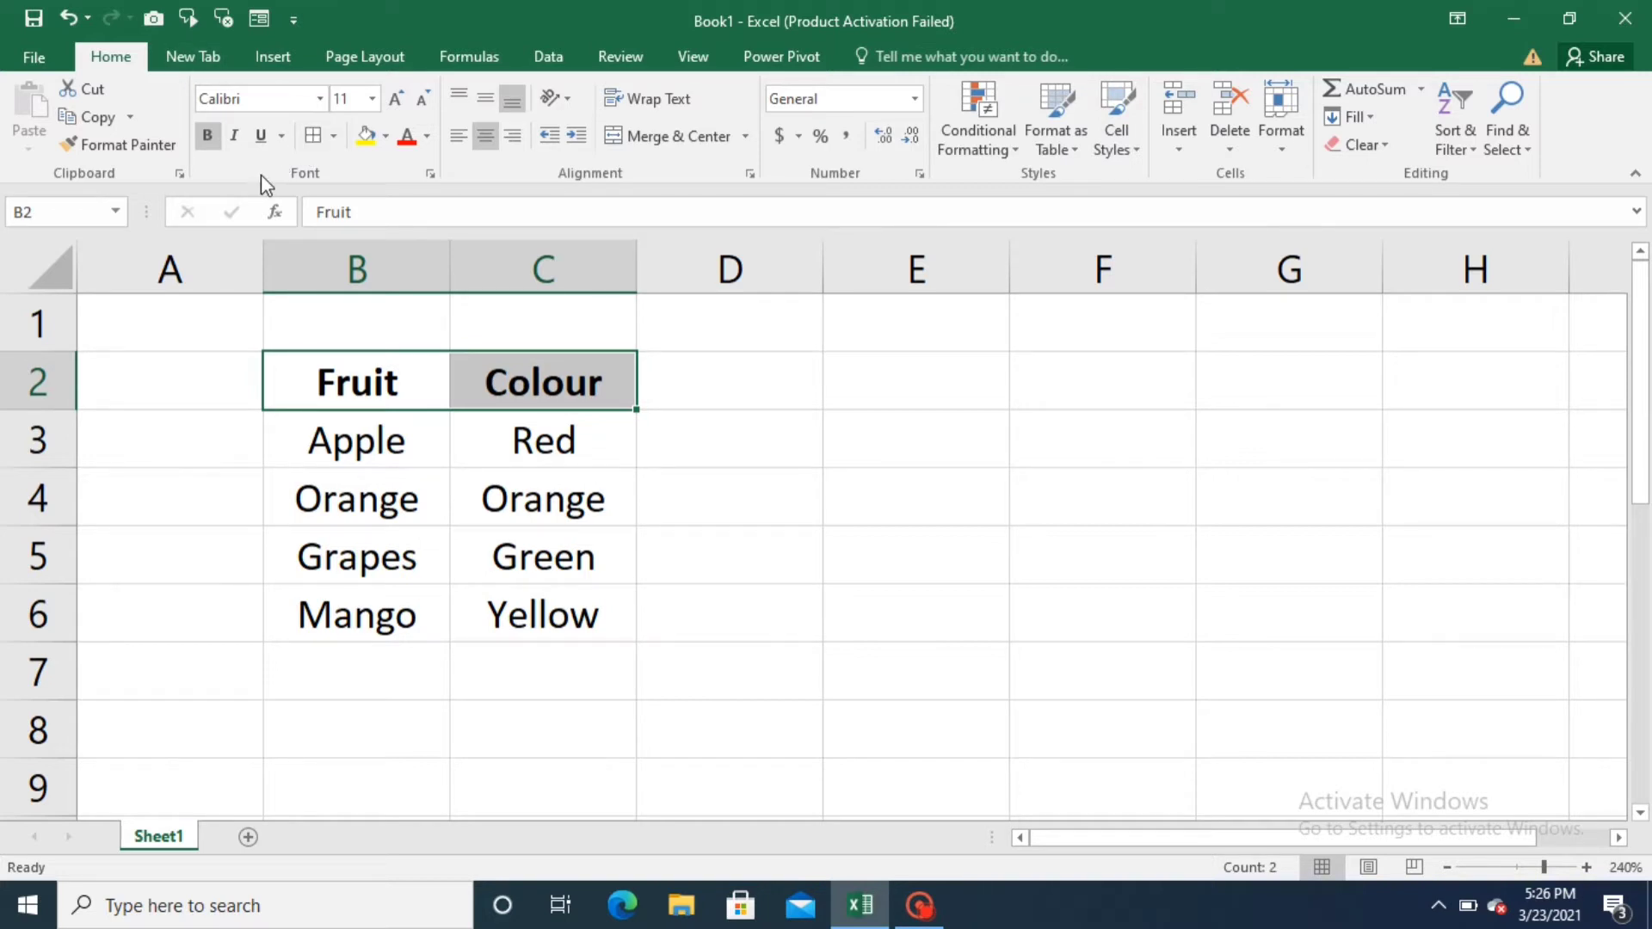
click(681, 458)
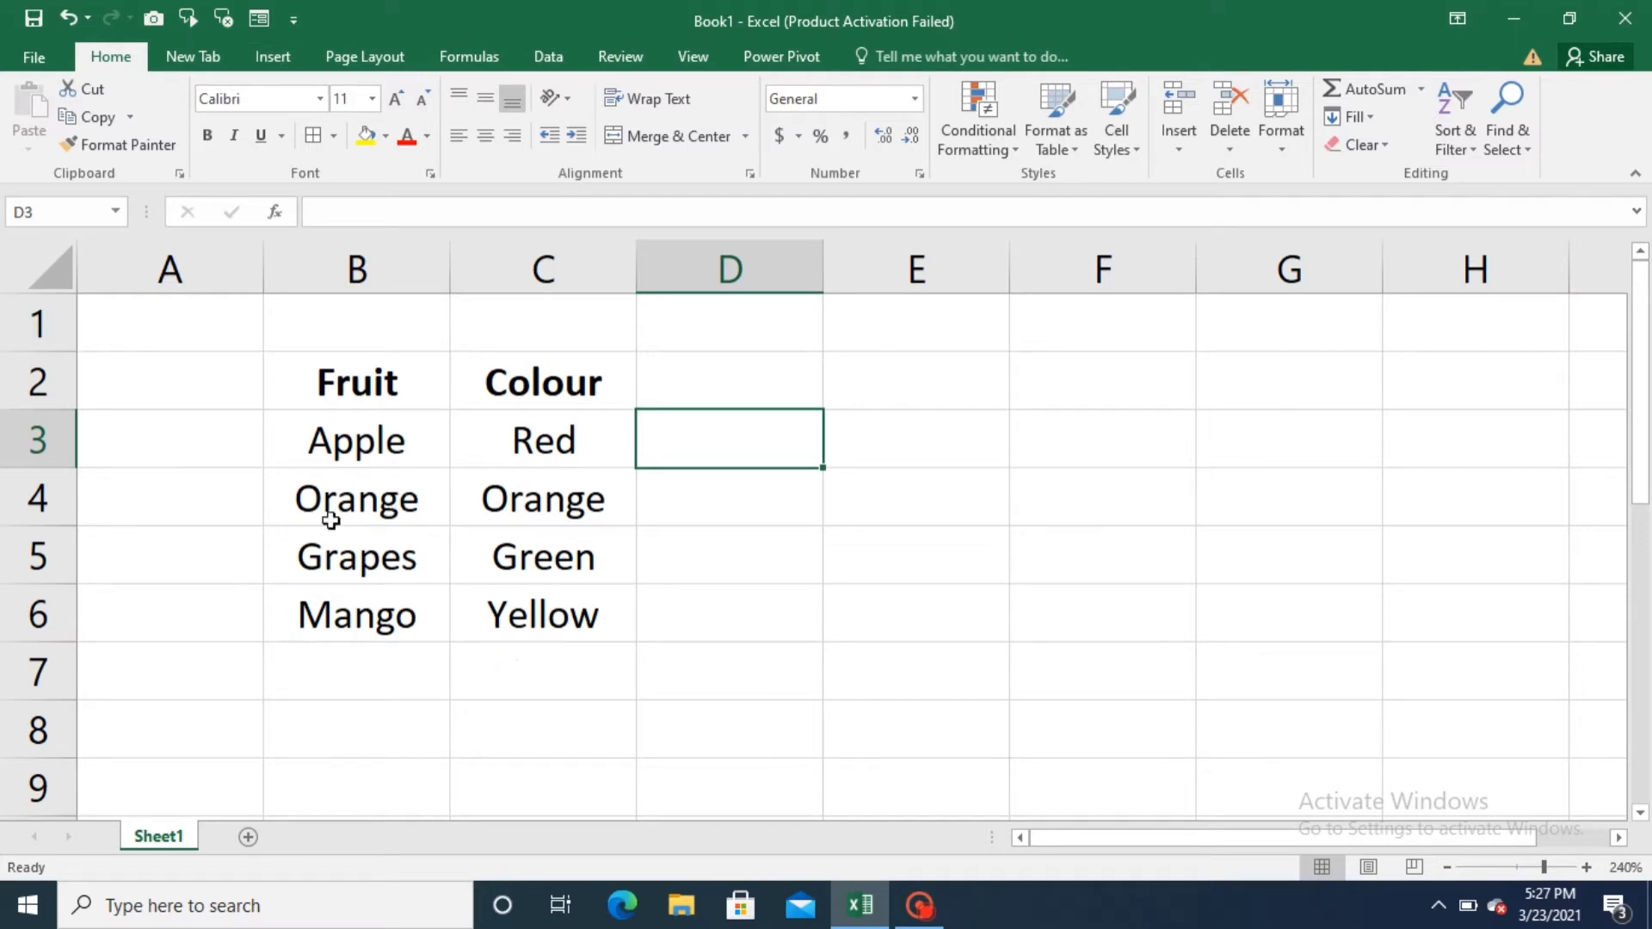
Set the entire sheet's font to Adobe Fan Heiti Std B at size 12.
click(60, 271)
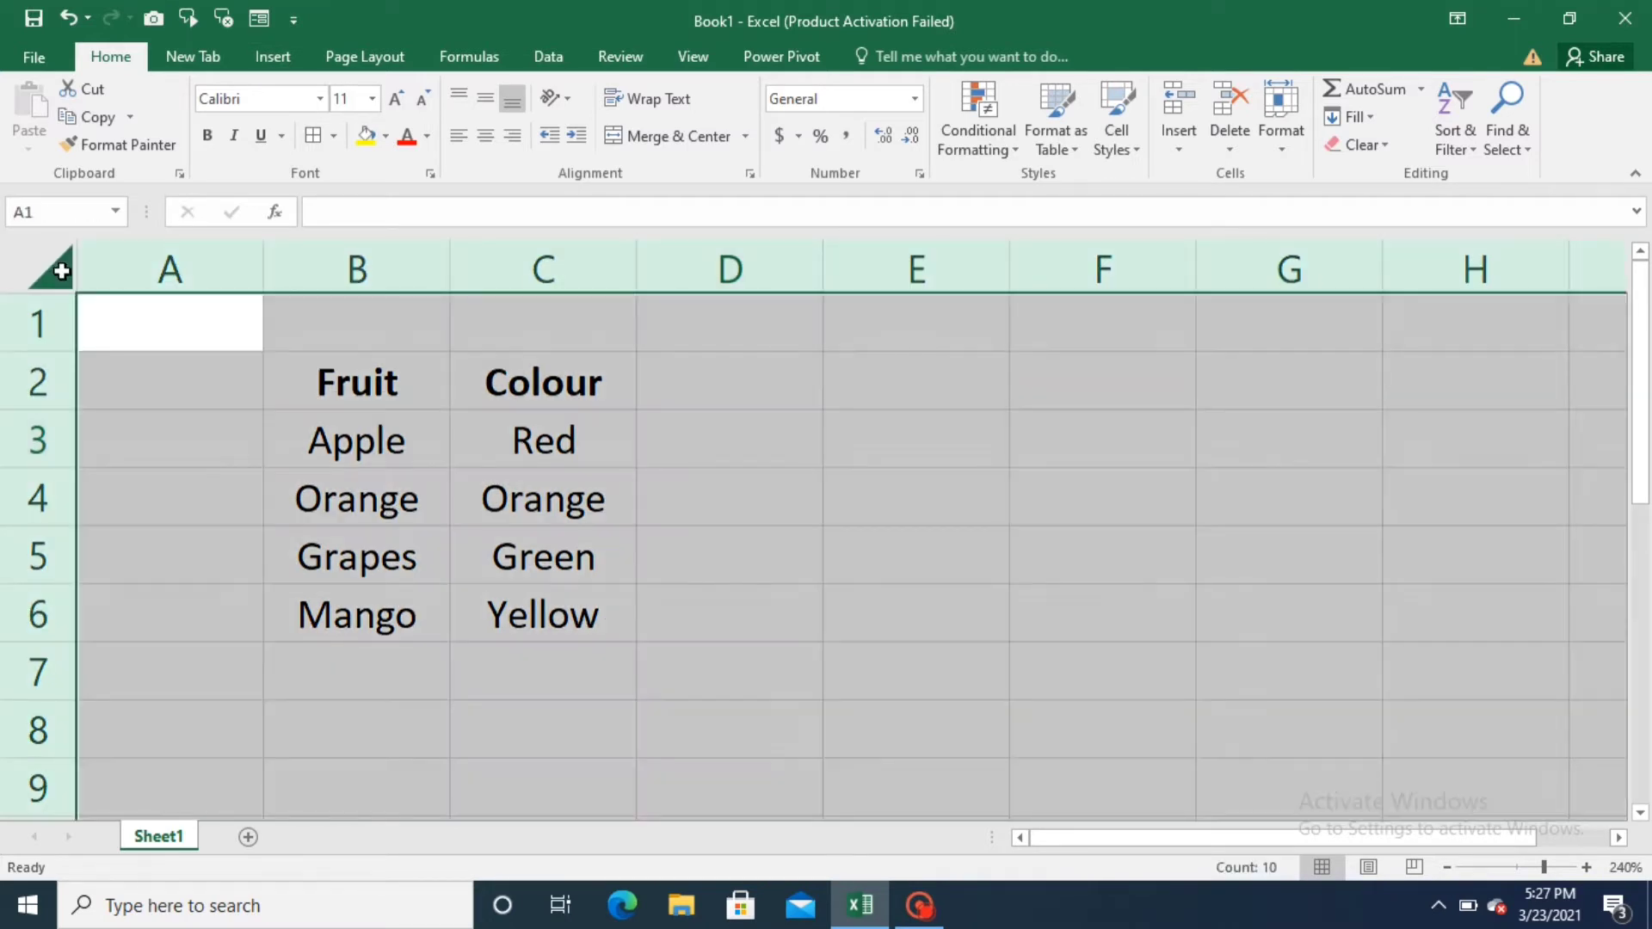
click(320, 98)
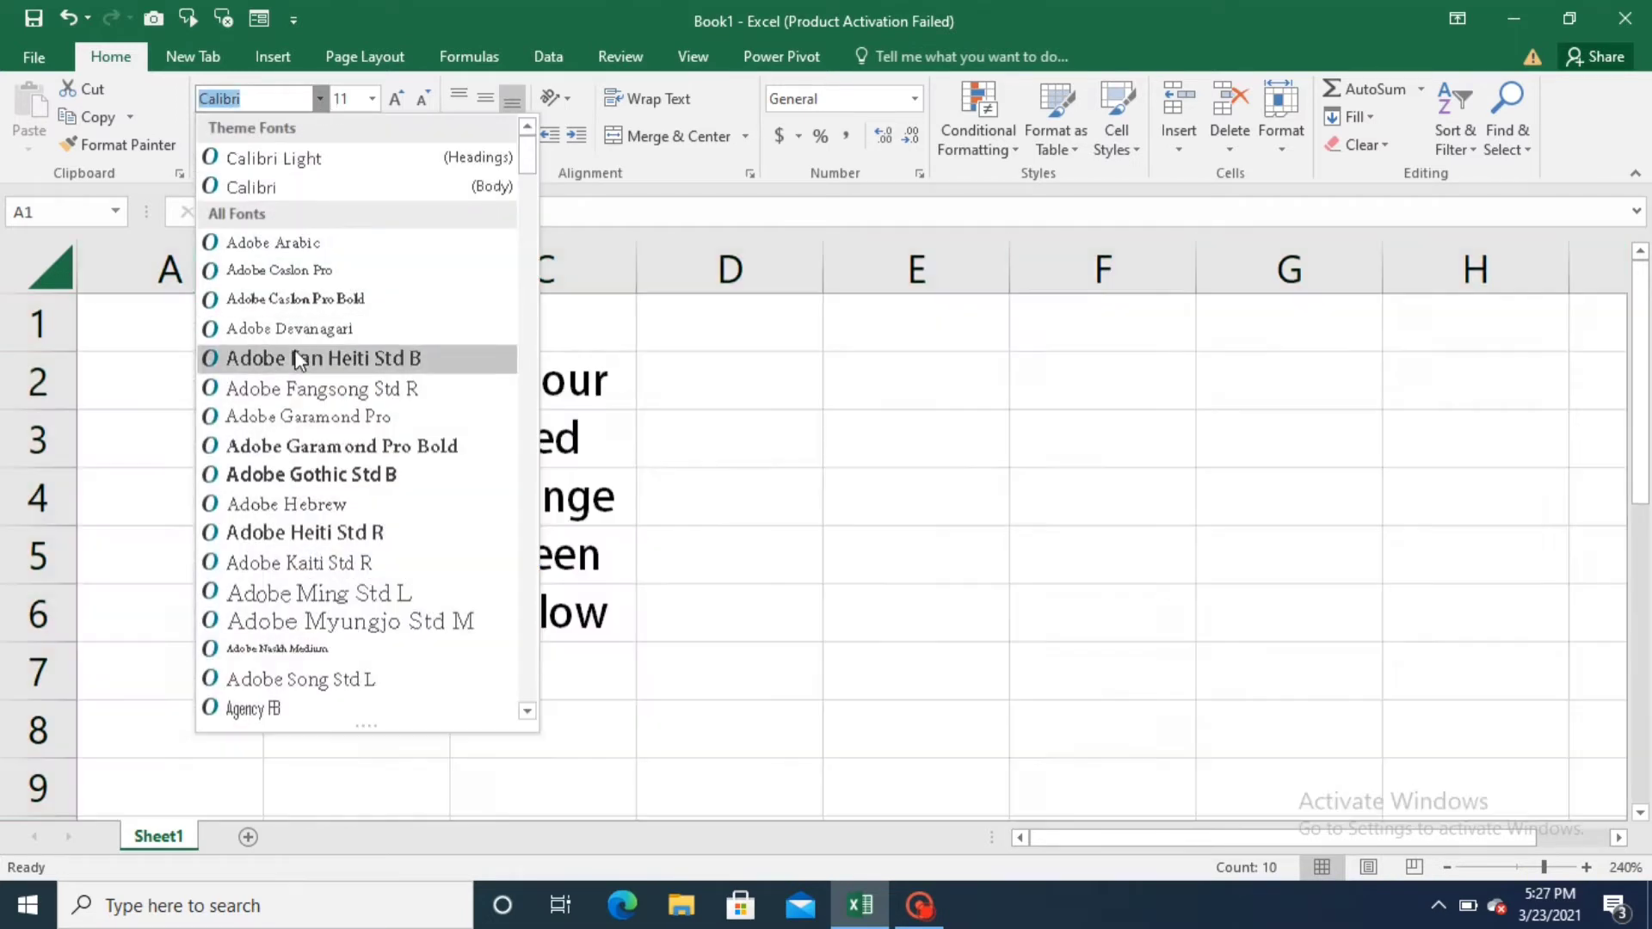
click(294, 350)
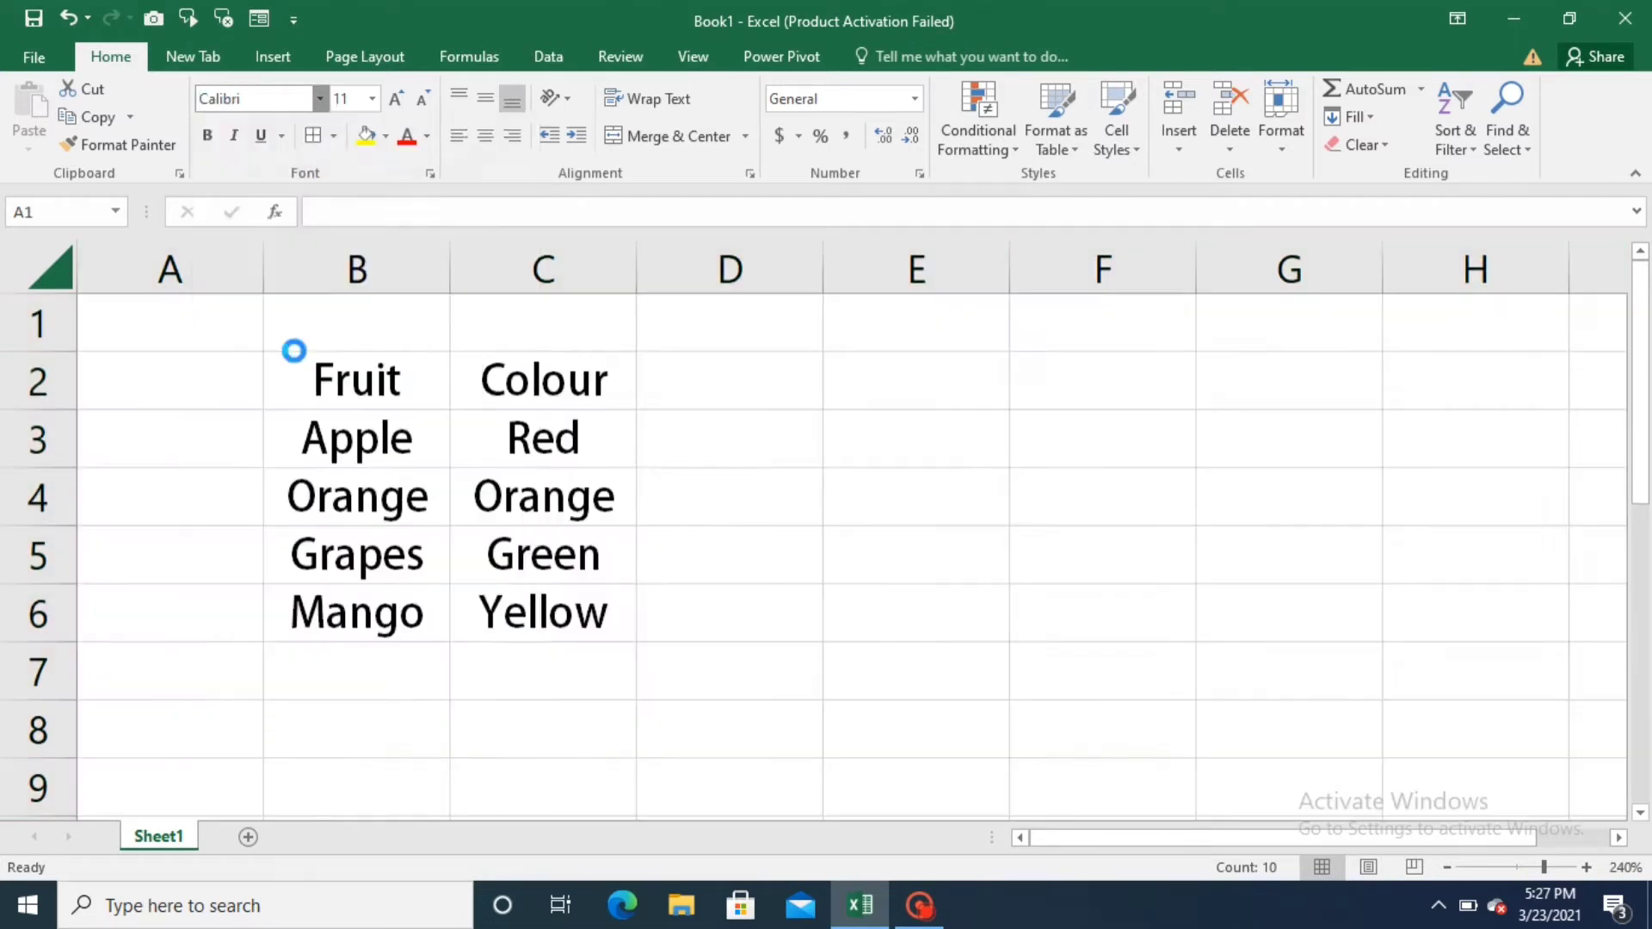
click(375, 98)
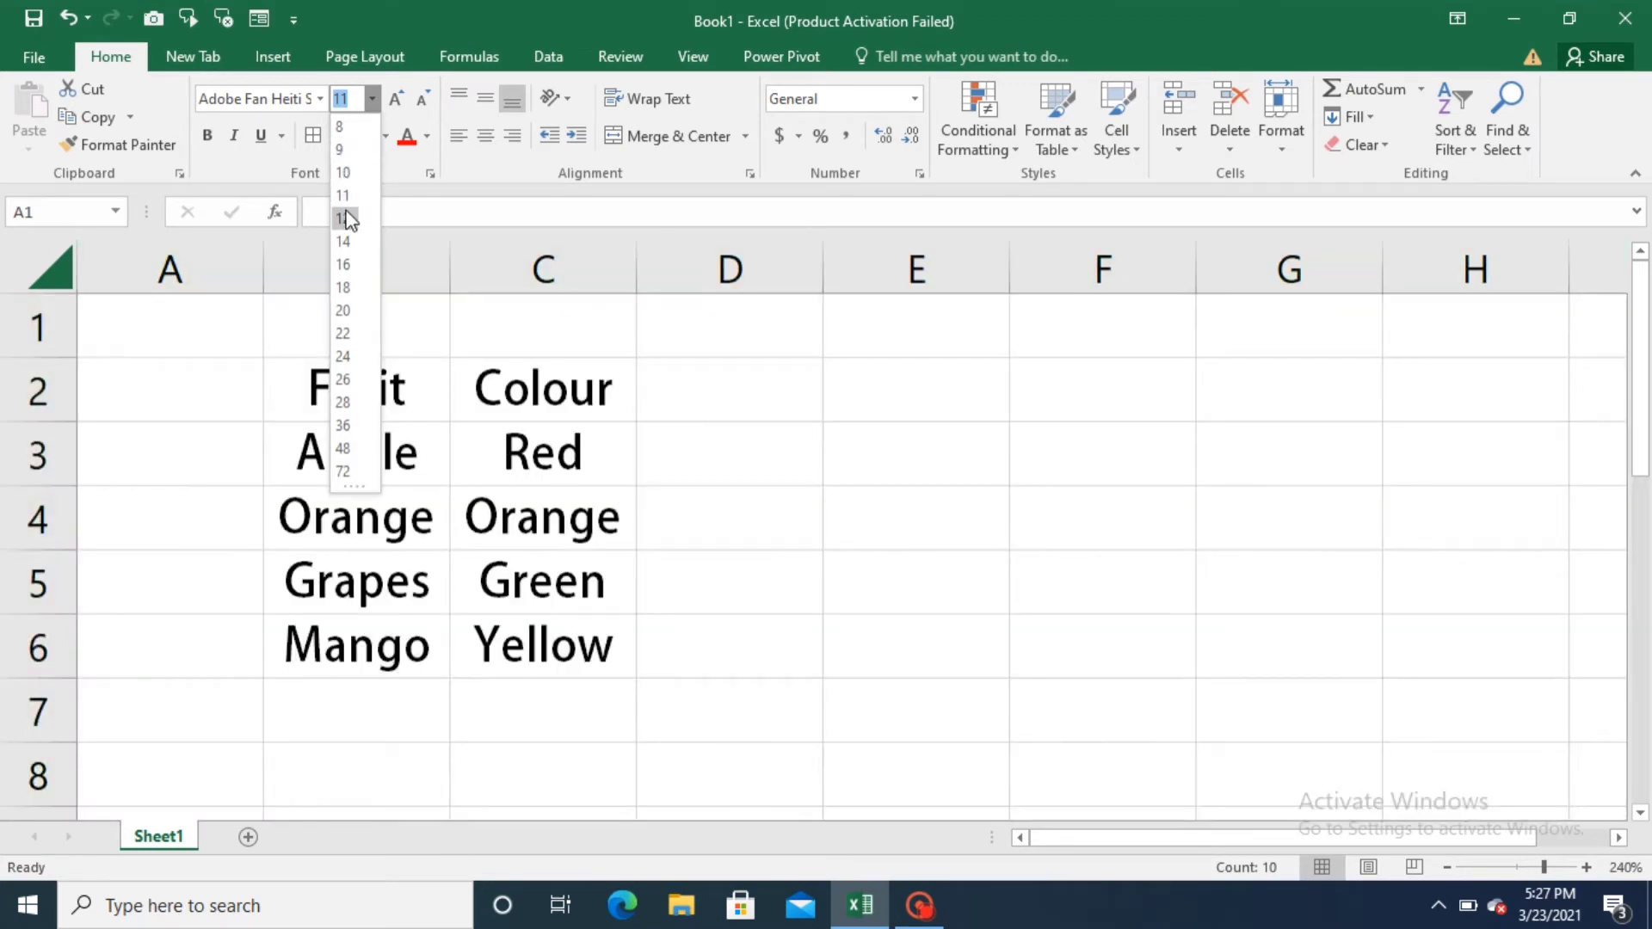
click(346, 219)
Change the font of the entire sheet back to Calibri.
key(ctrl+a)
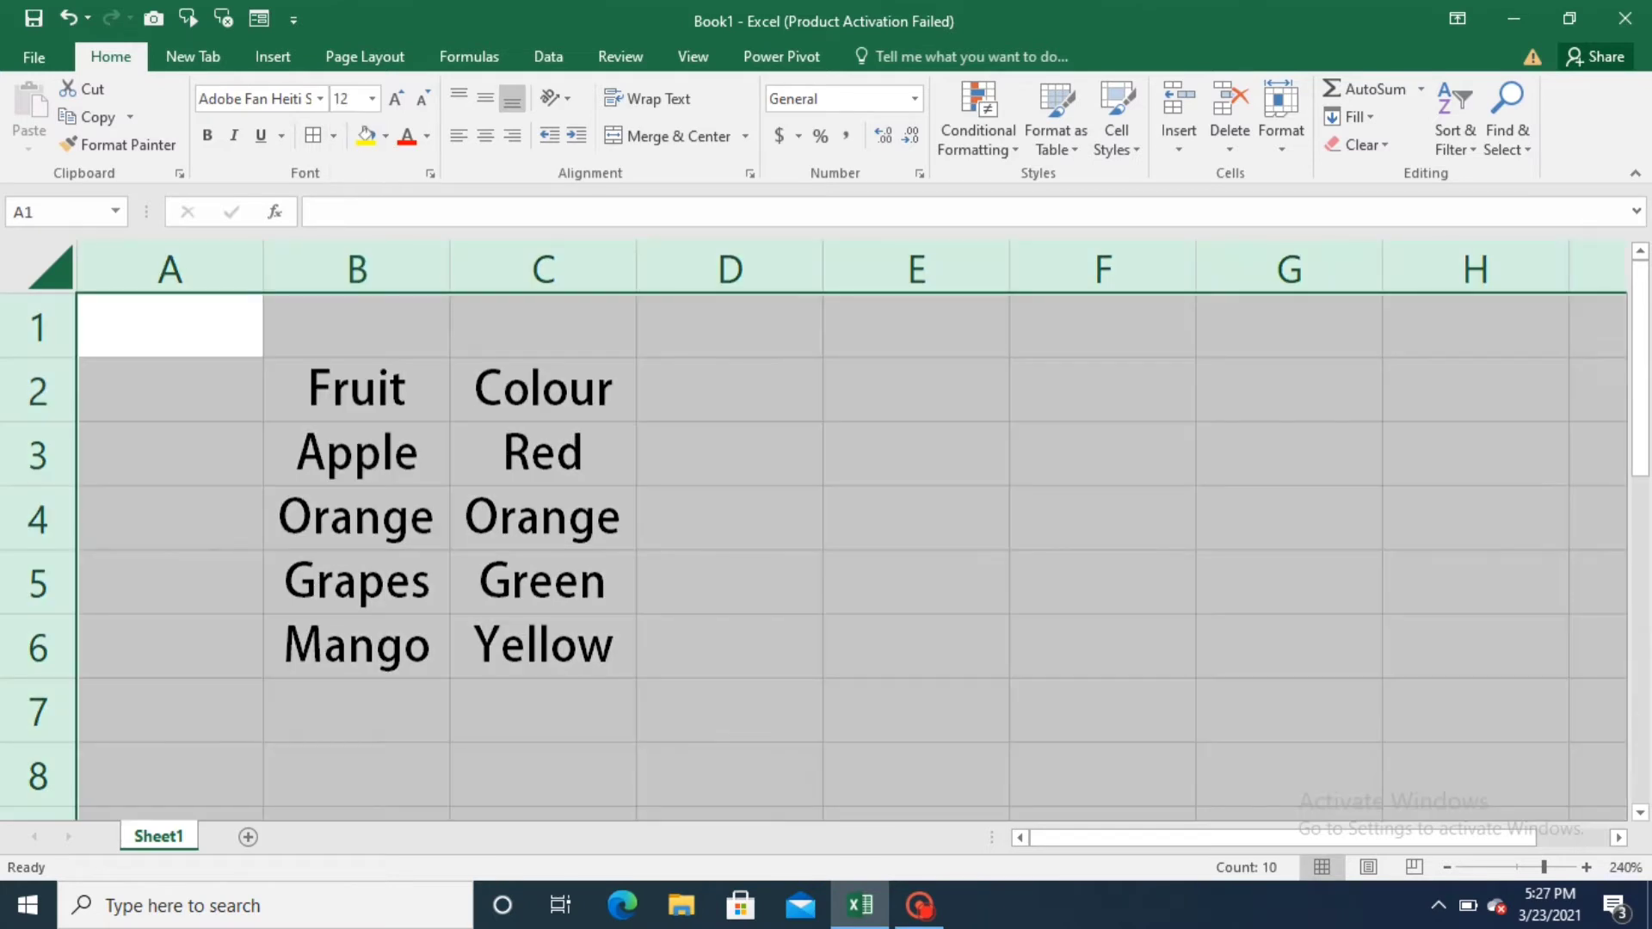
click(319, 98)
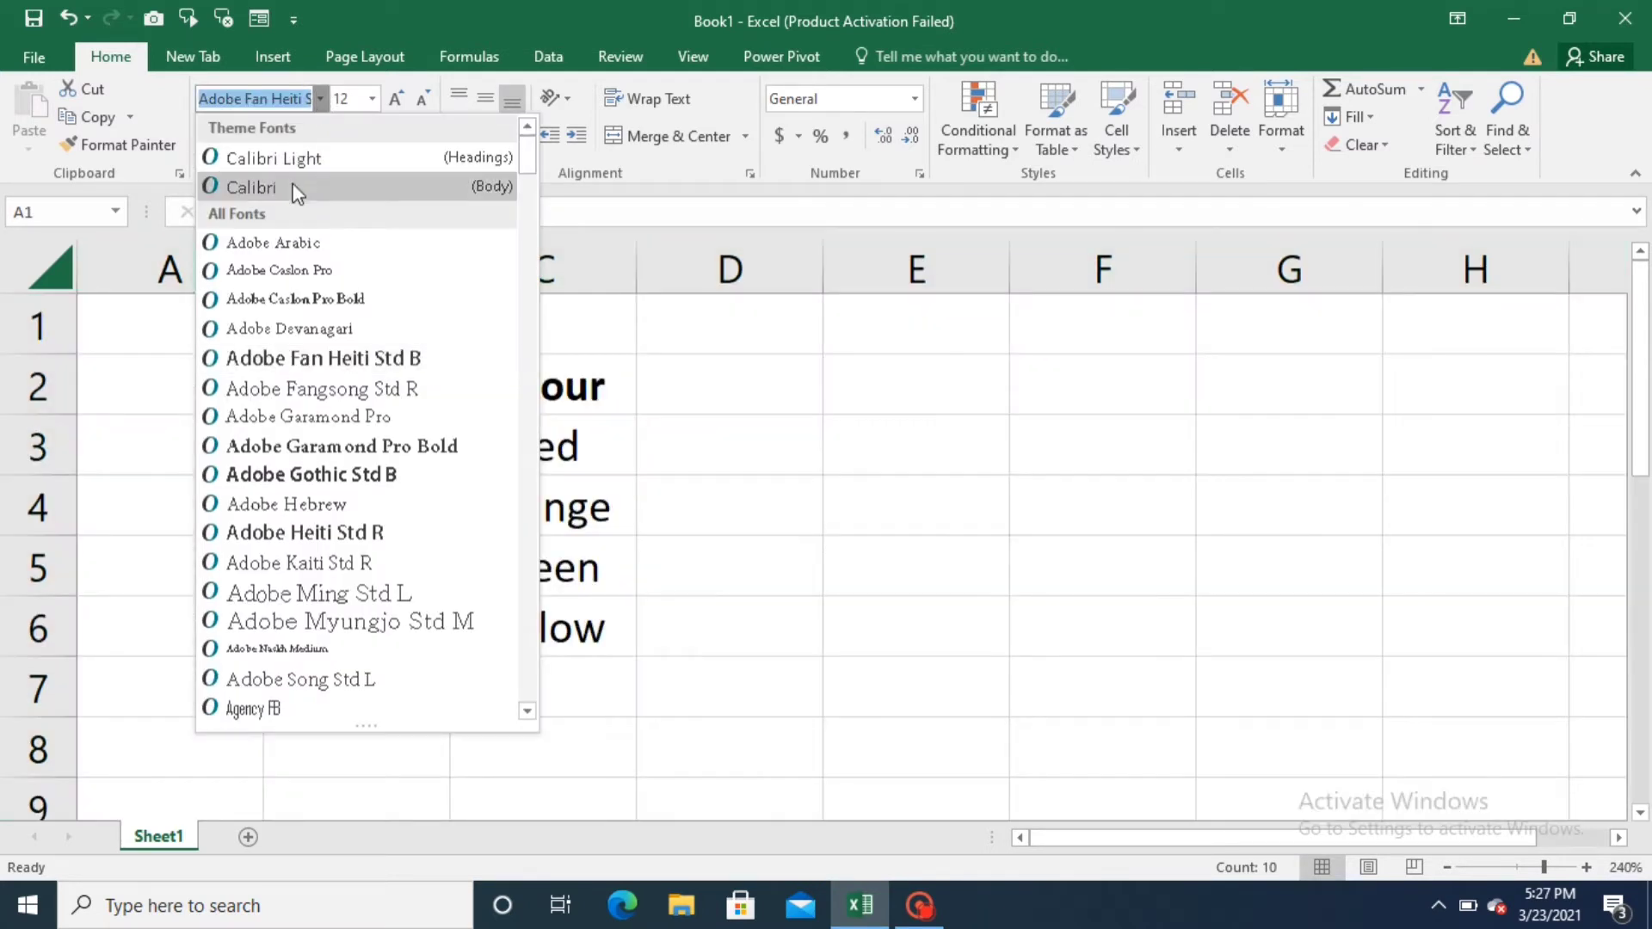
click(297, 186)
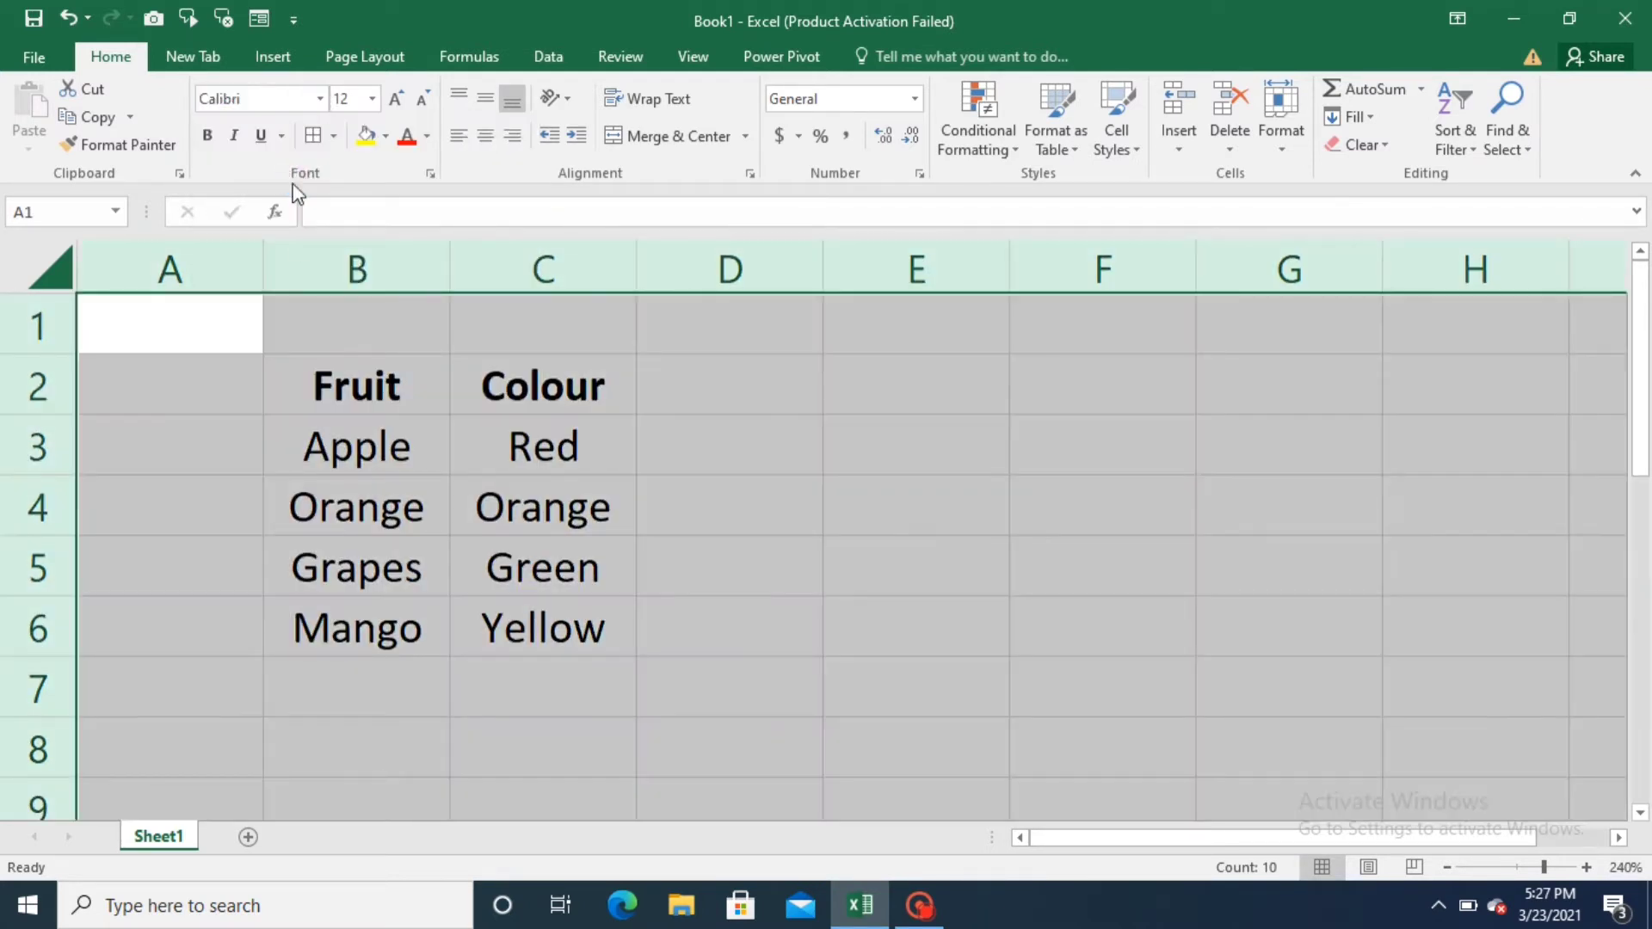
Increase the font size of the Fruit heading in B2 step by step to 22.
click(334, 405)
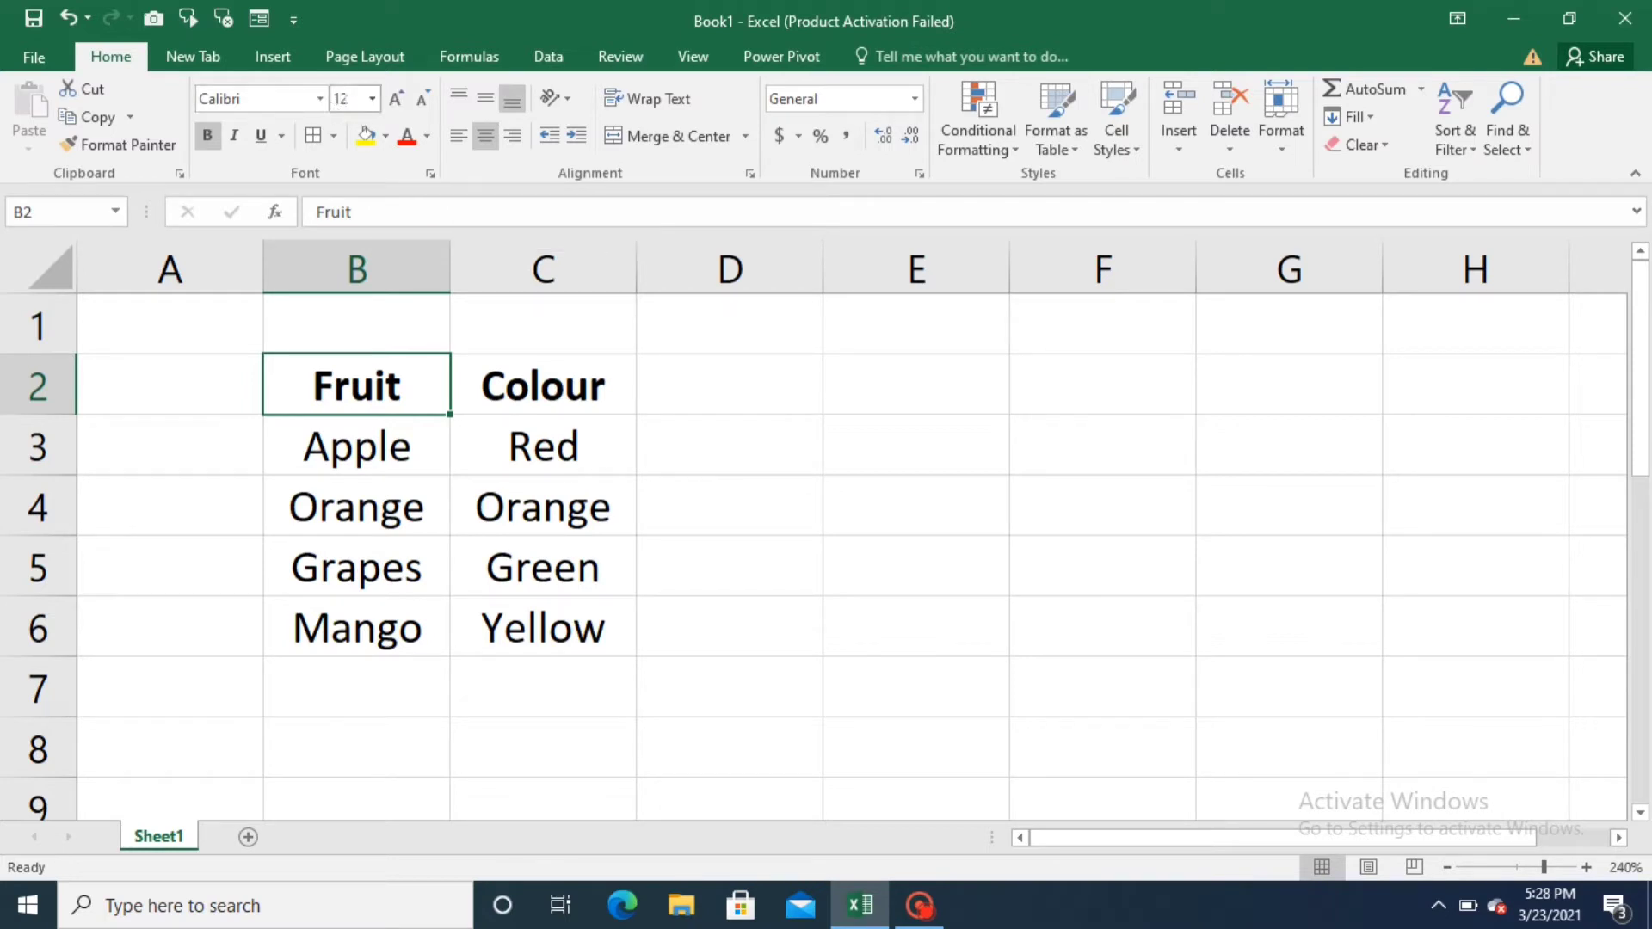
click(396, 101)
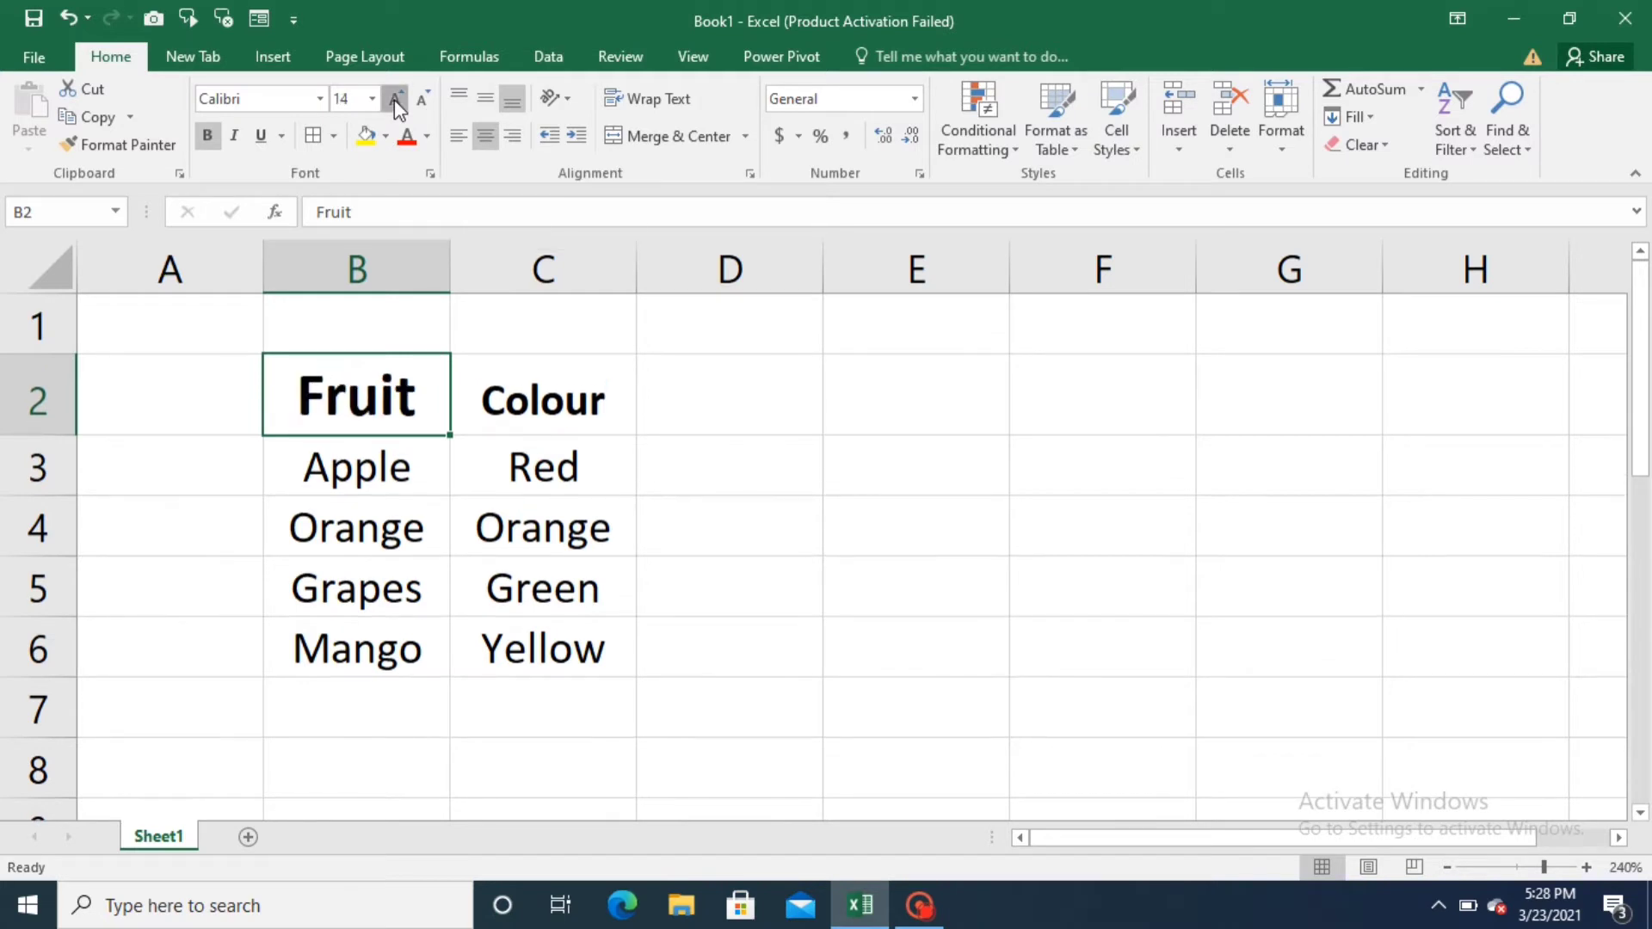
click(394, 99)
click(394, 100)
click(394, 100)
click(394, 100)
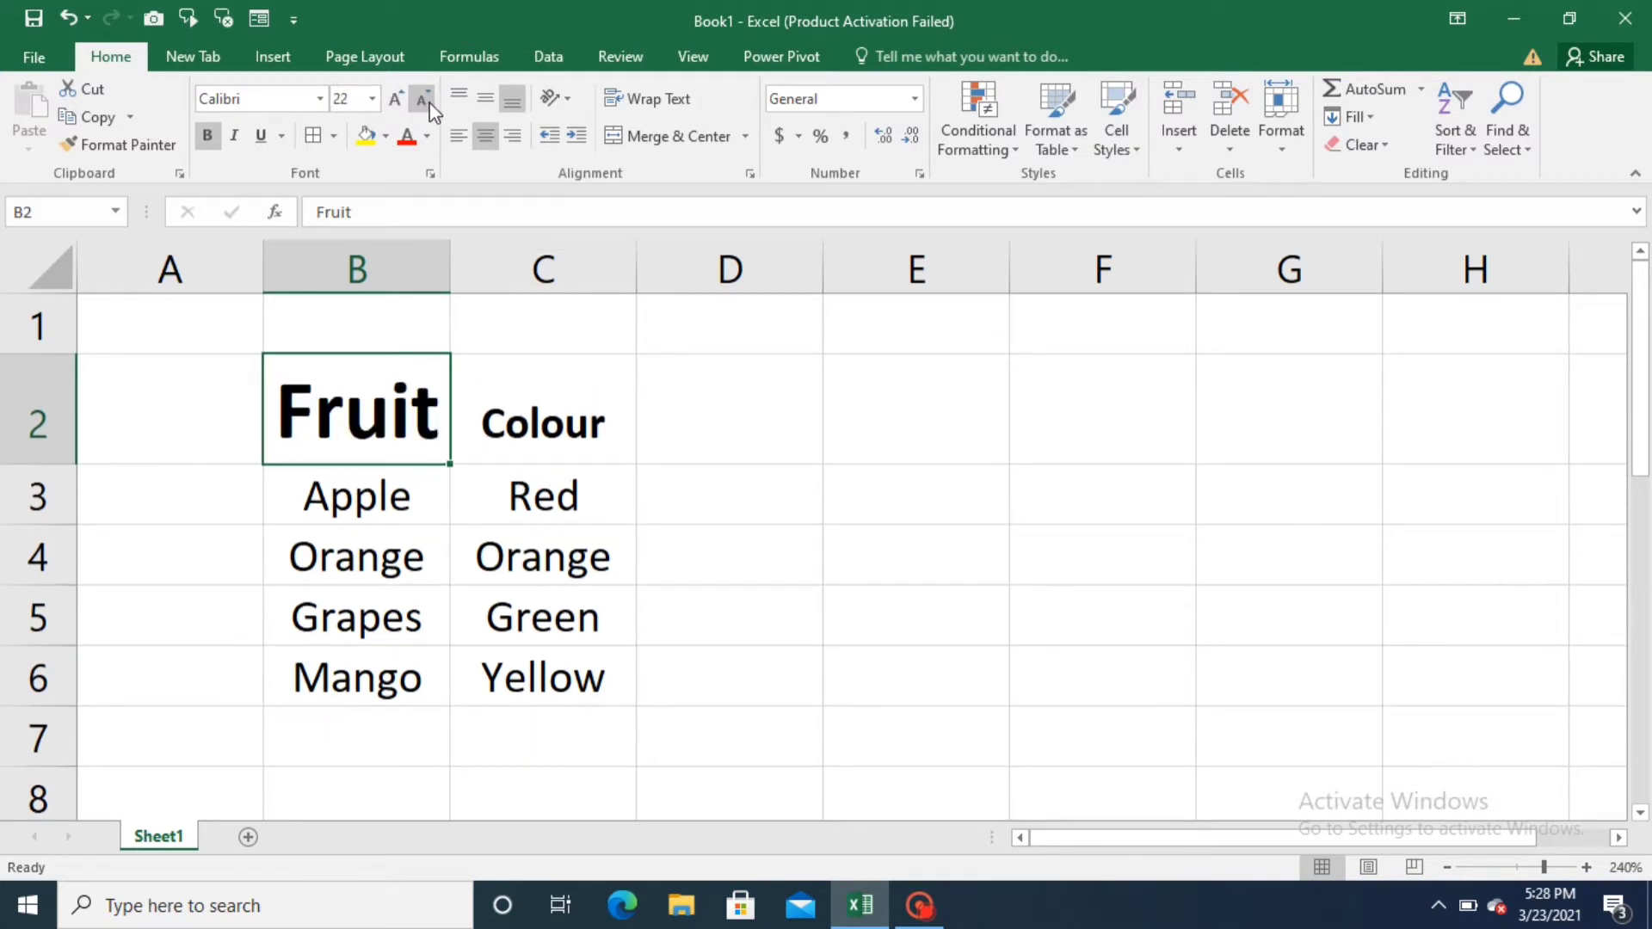
Decrease the font size of the Fruit heading in B2 step by step to 12.
click(422, 100)
click(422, 99)
click(422, 99)
click(423, 100)
click(423, 100)
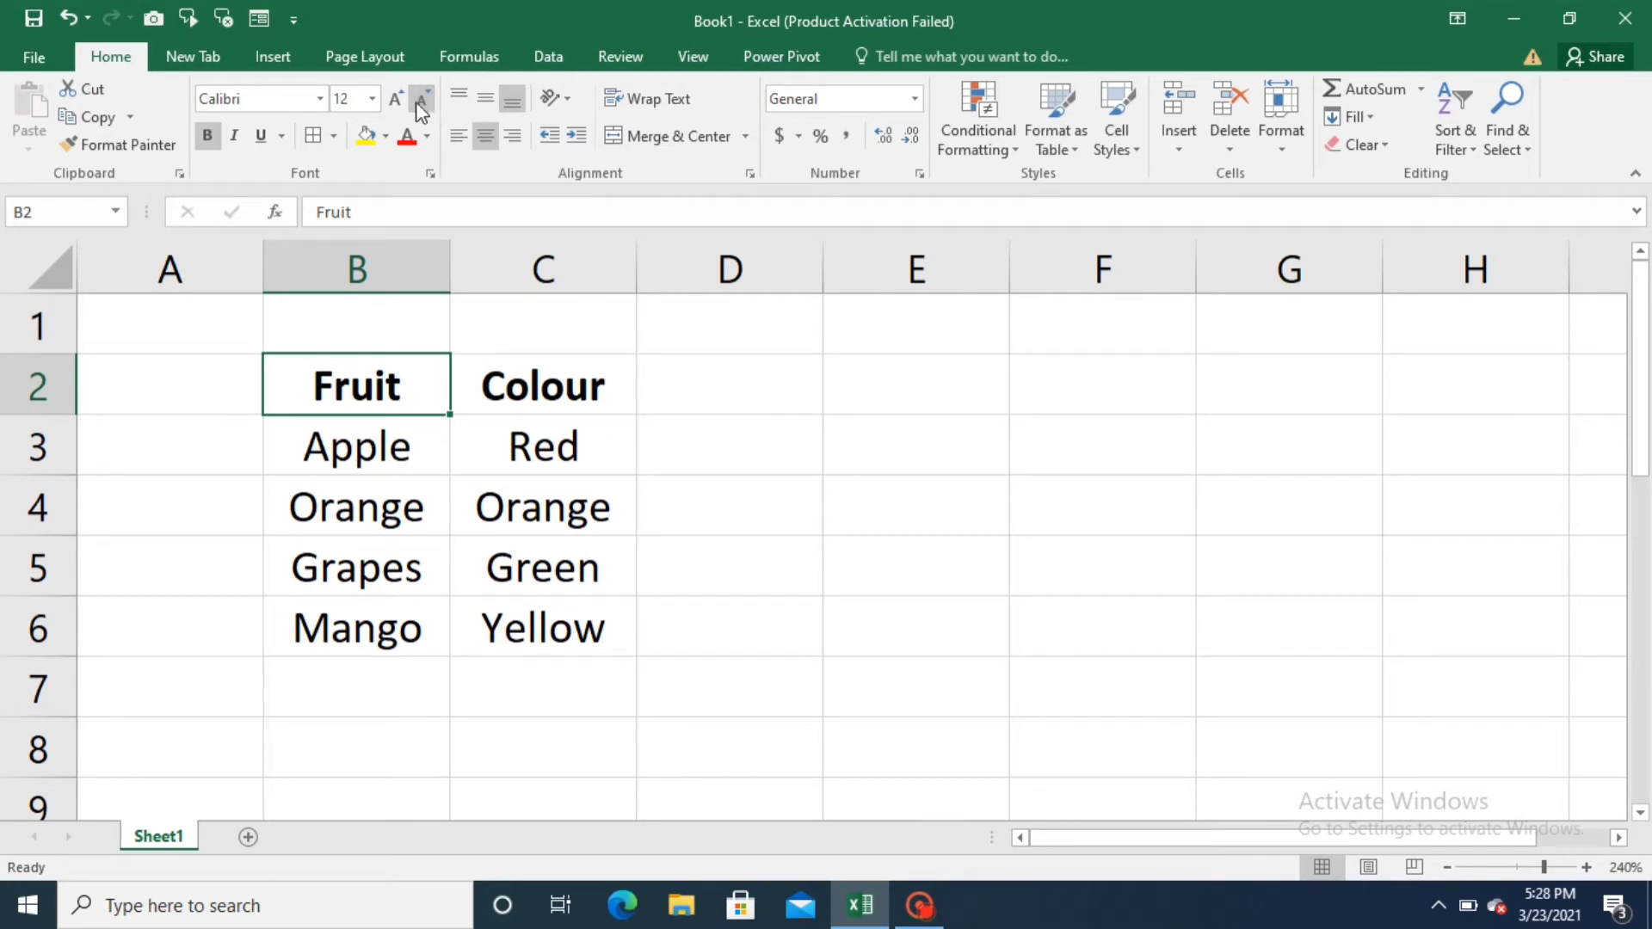
Increase the Fruit heading's font size in B2 stepwise to 20 and reduce it back to 12.
click(396, 100)
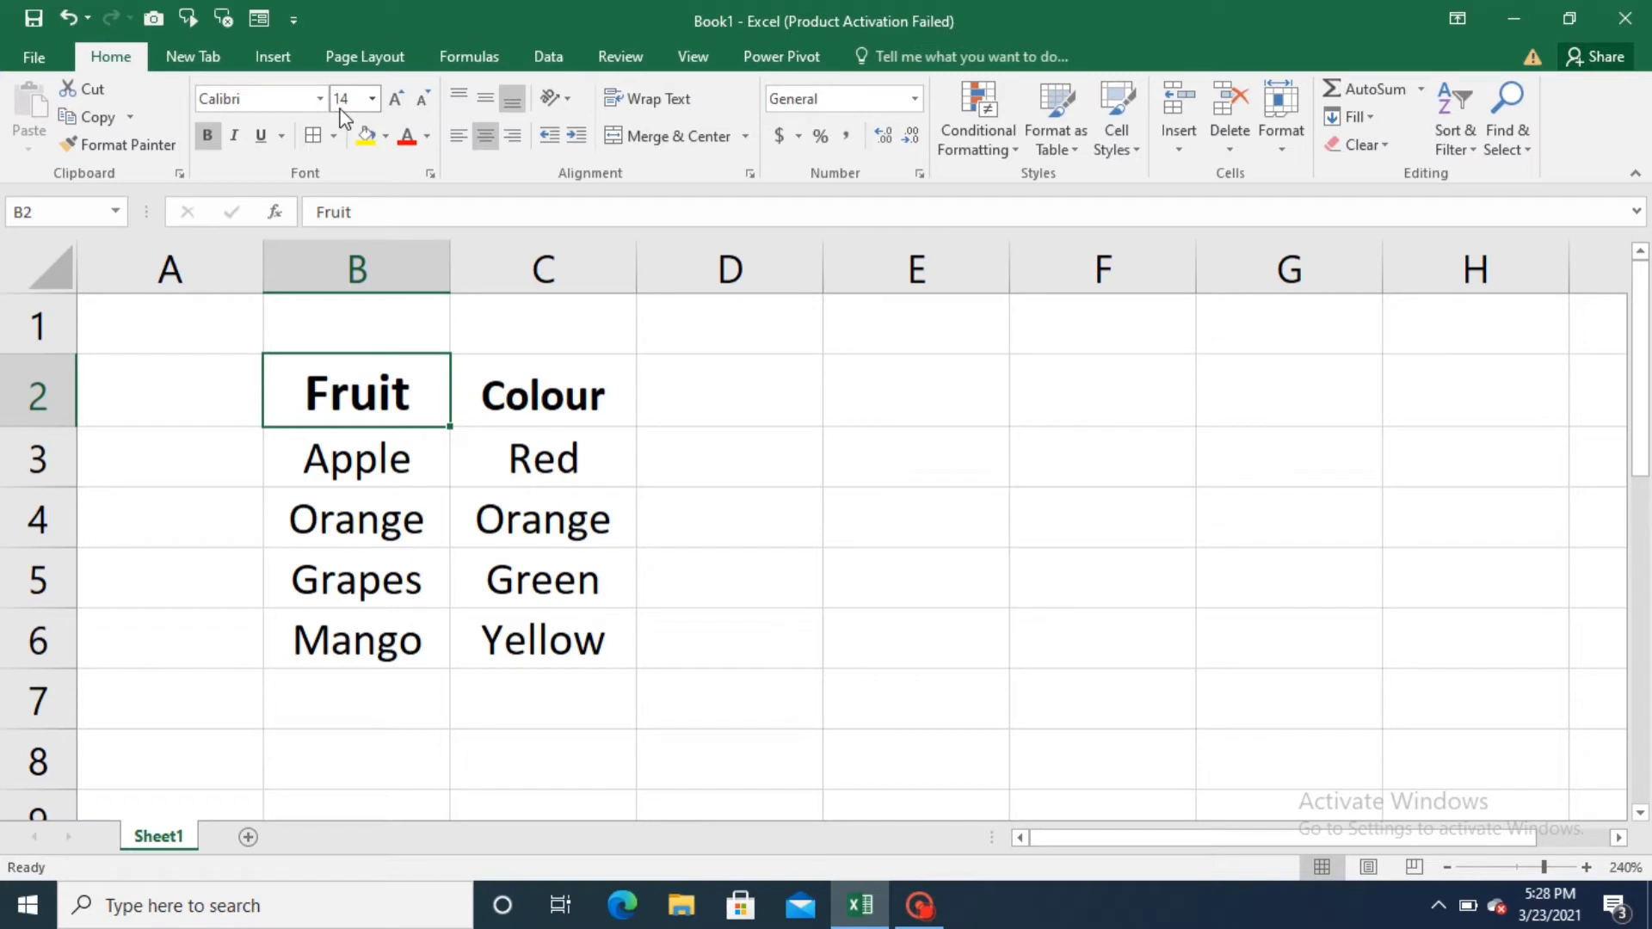
click(405, 105)
click(404, 105)
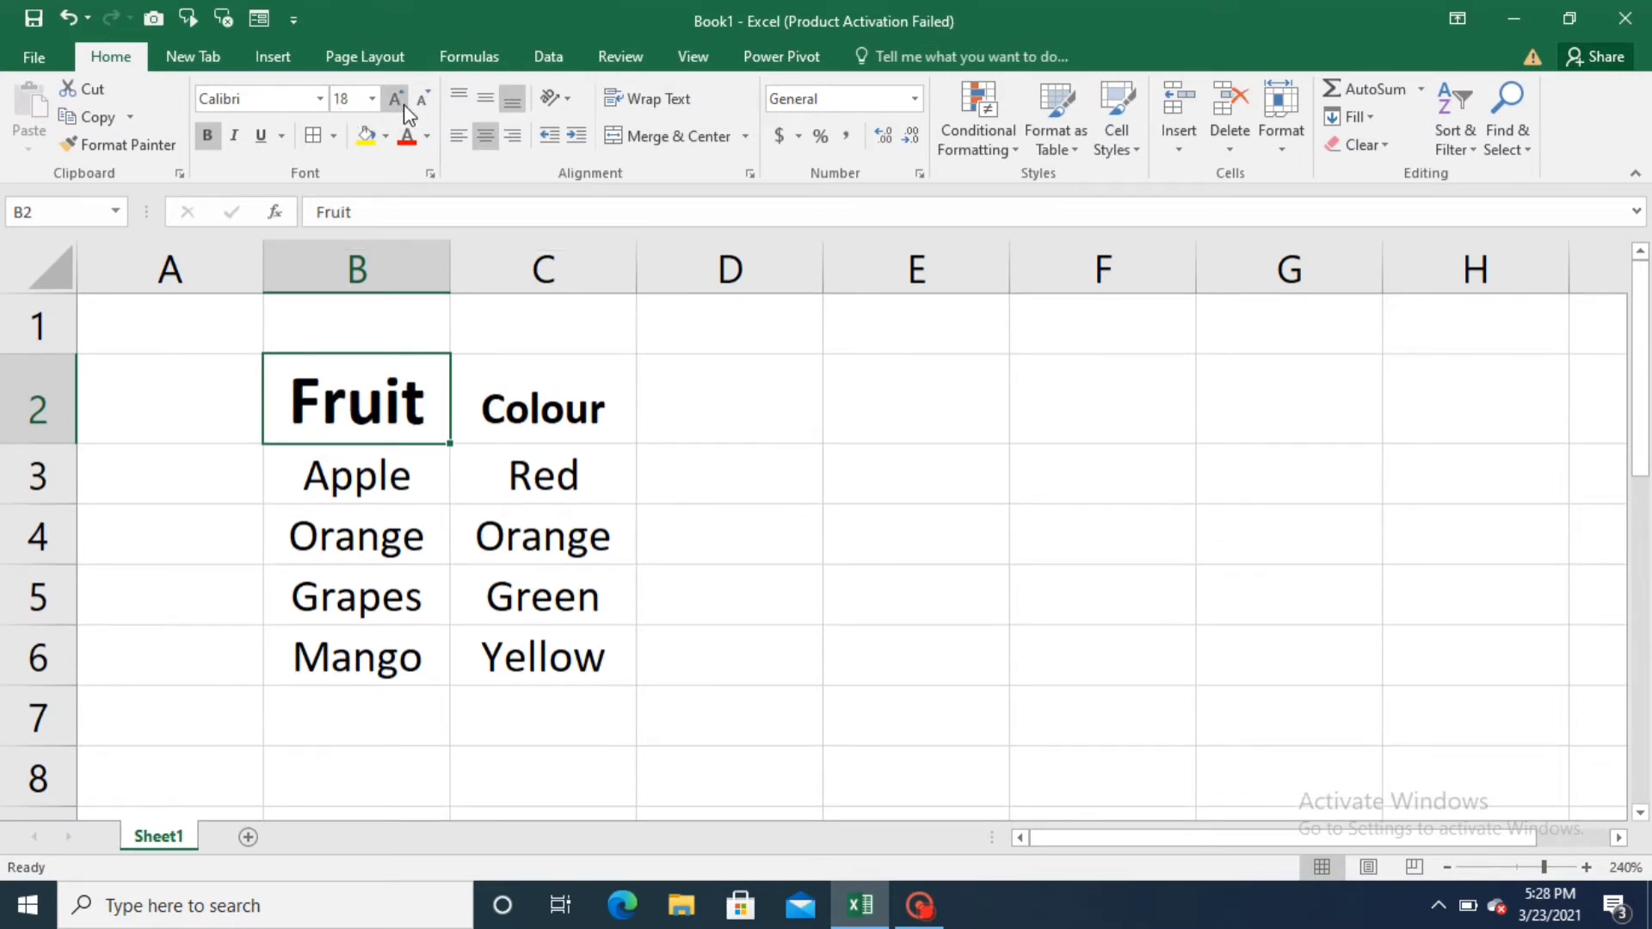
click(404, 105)
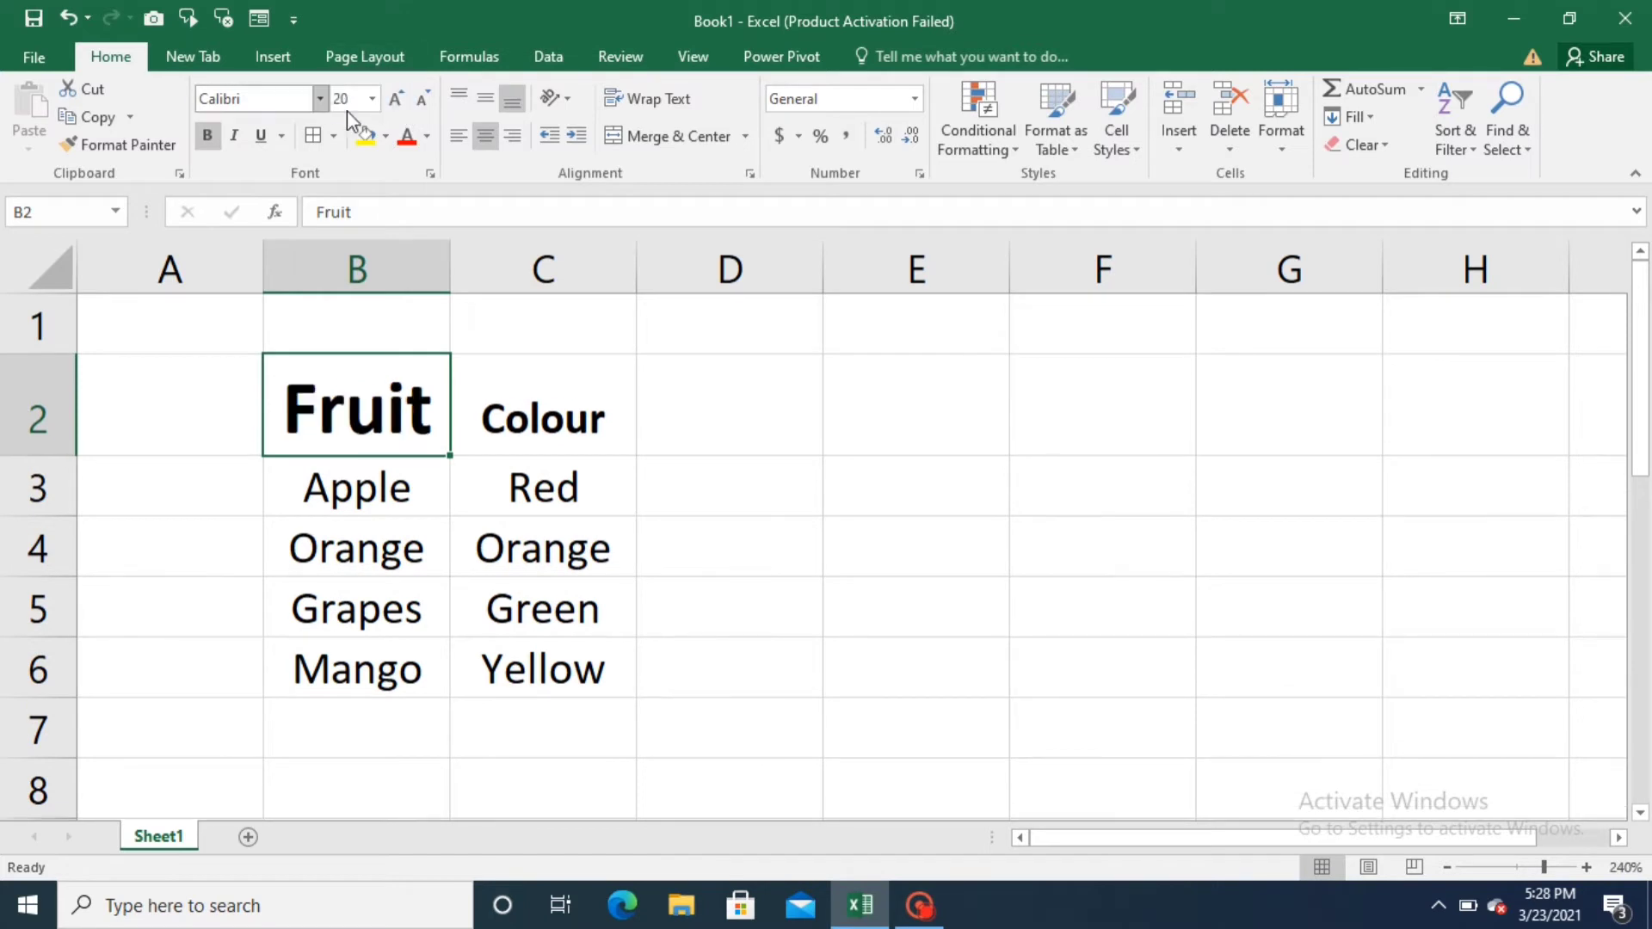
click(423, 102)
click(424, 102)
click(423, 102)
click(423, 101)
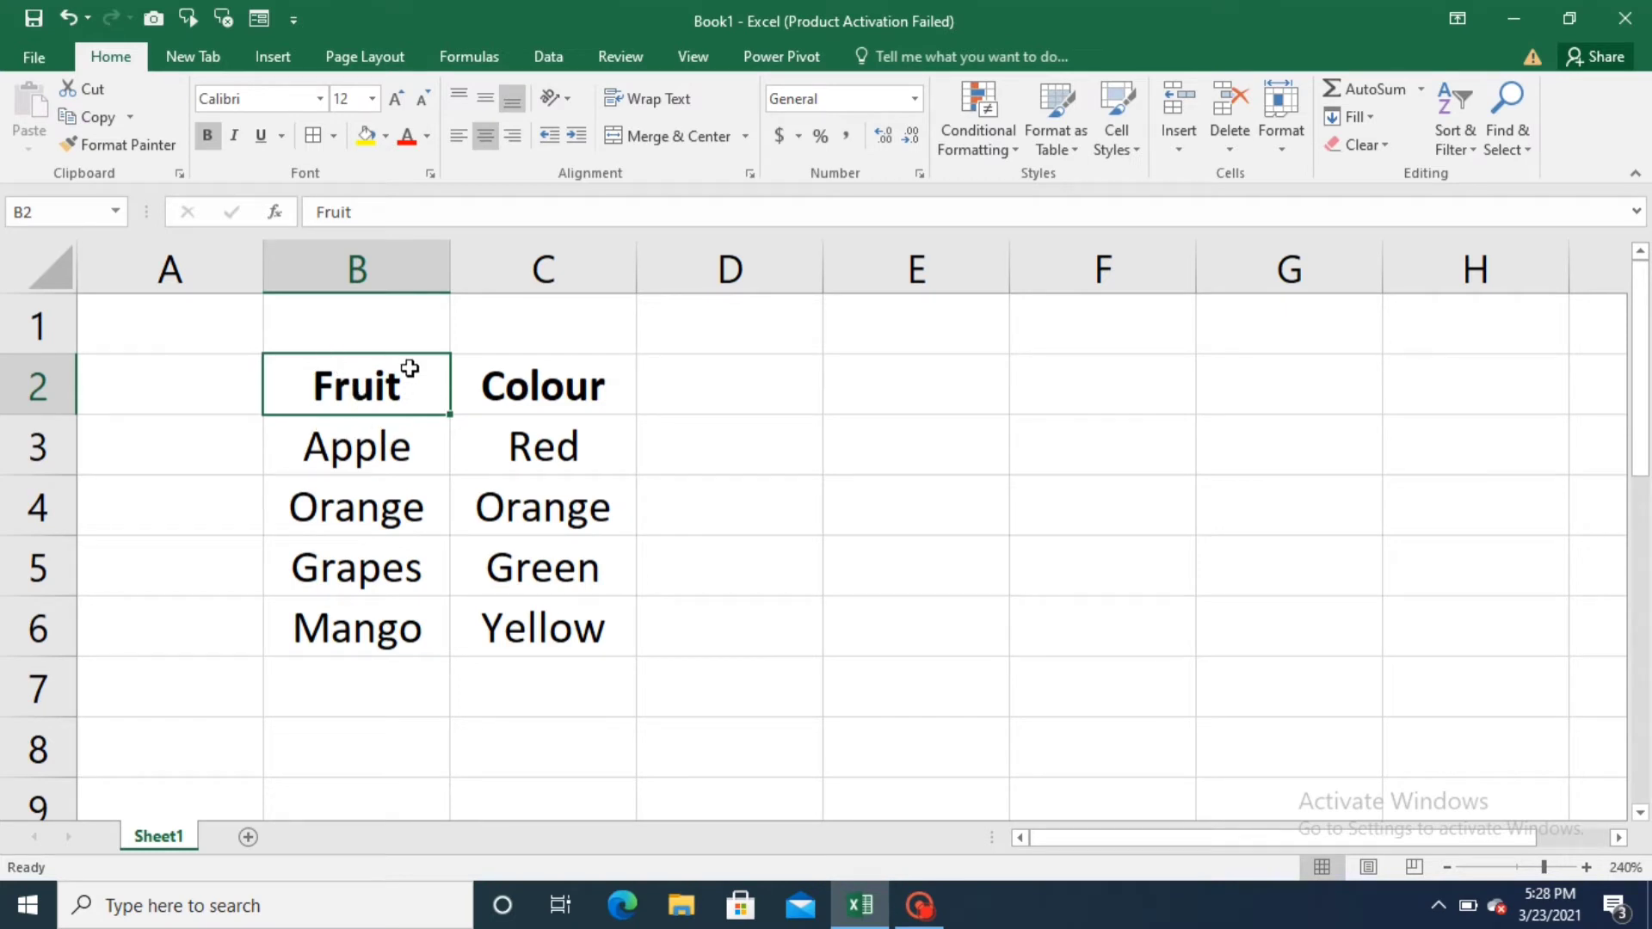
Apply a yellow fill to the Fruit heading in B2 and the Colour heading in C2.
click(367, 138)
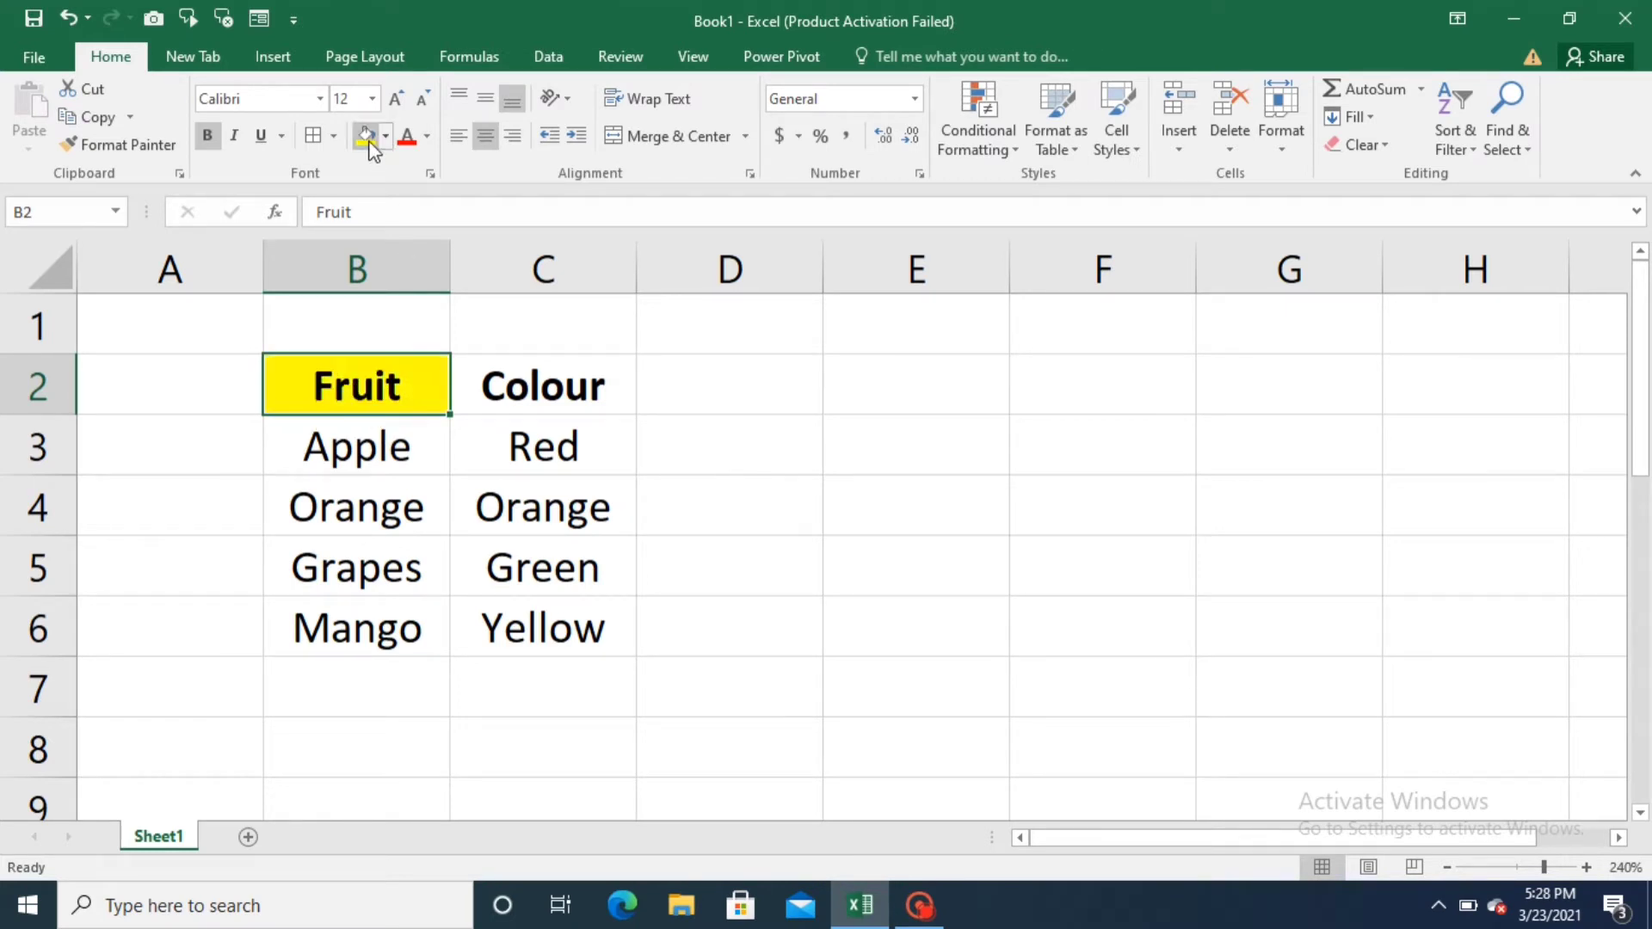
click(509, 377)
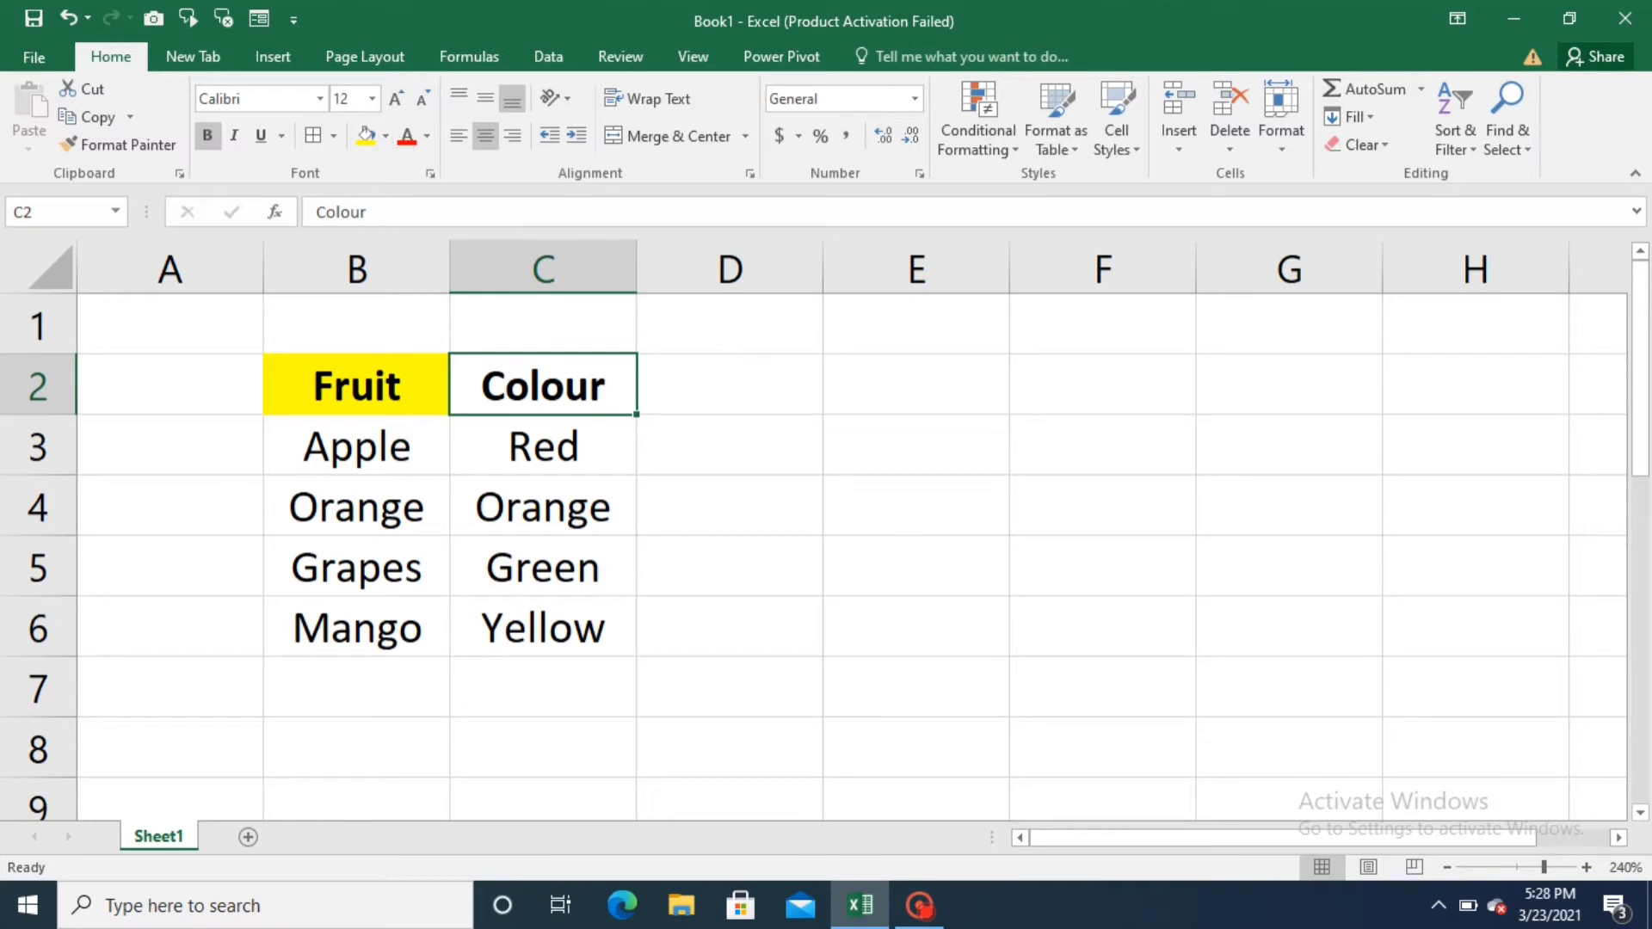
click(364, 134)
Change the font colour of both headings in B2:C2 to red.
click(396, 393)
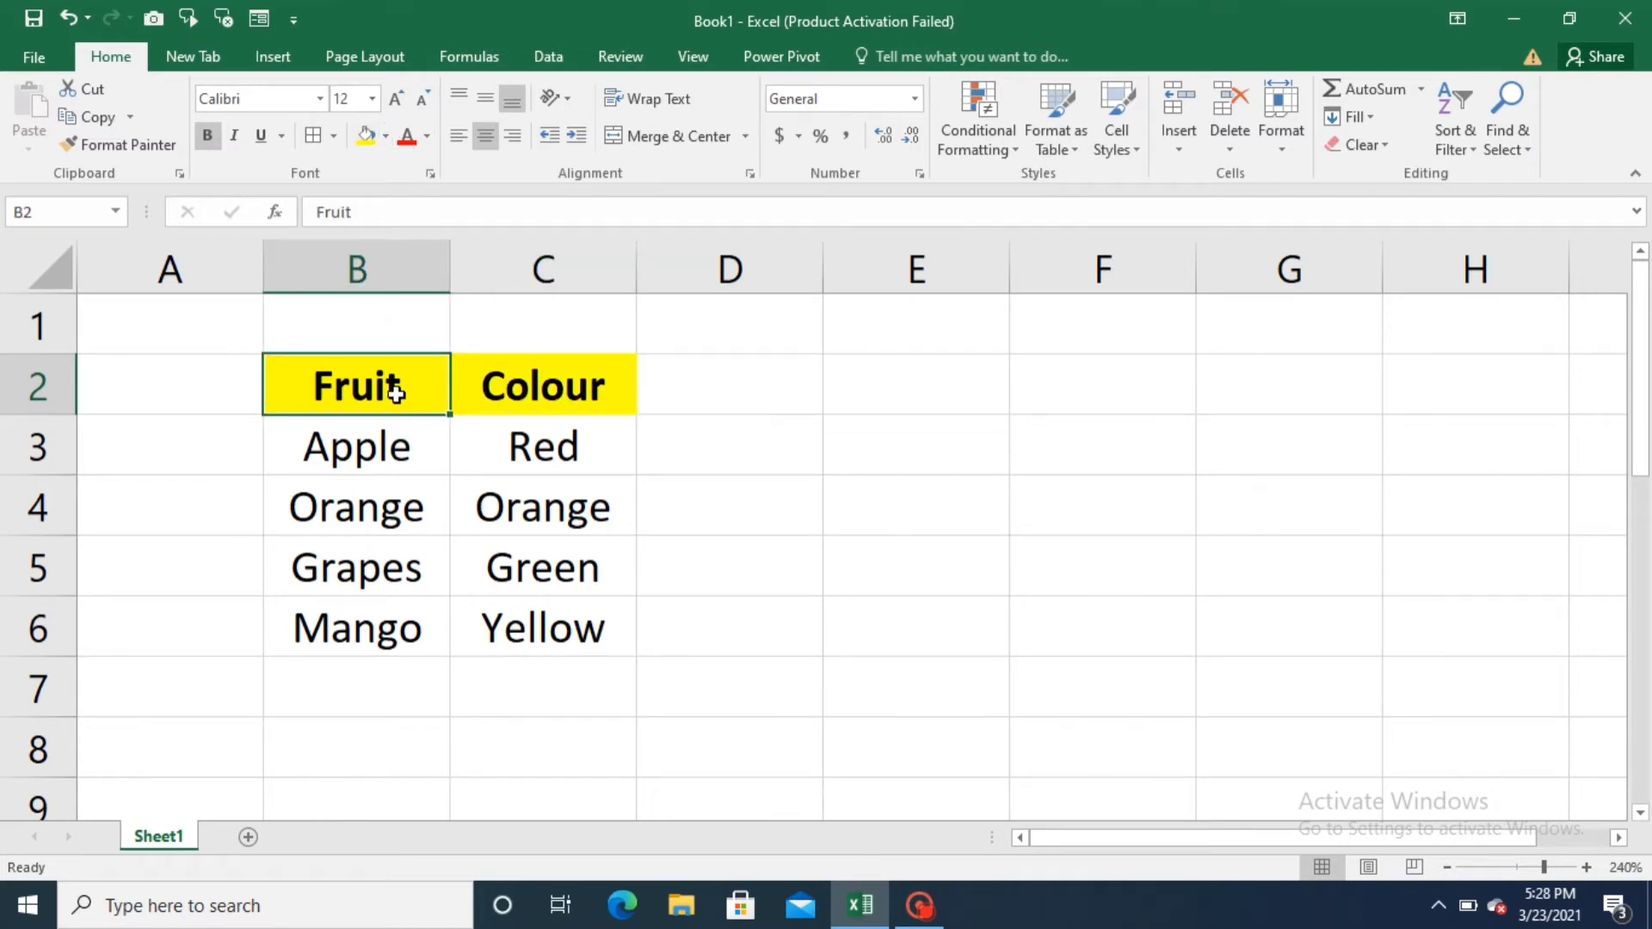
key(shift+Right)
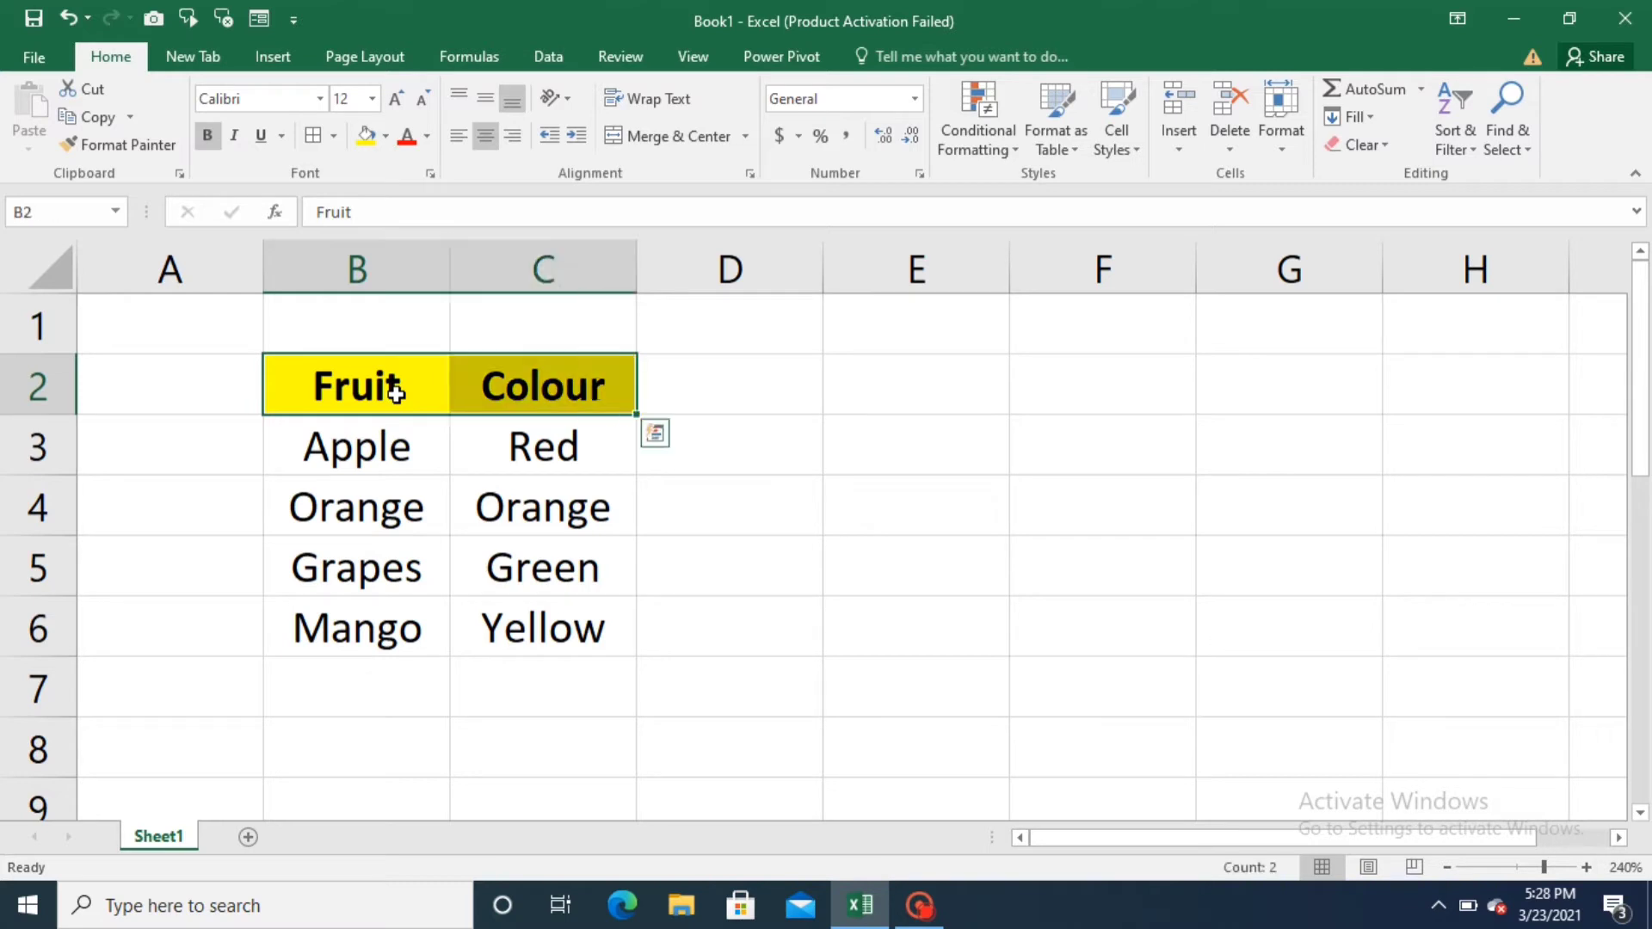
click(407, 137)
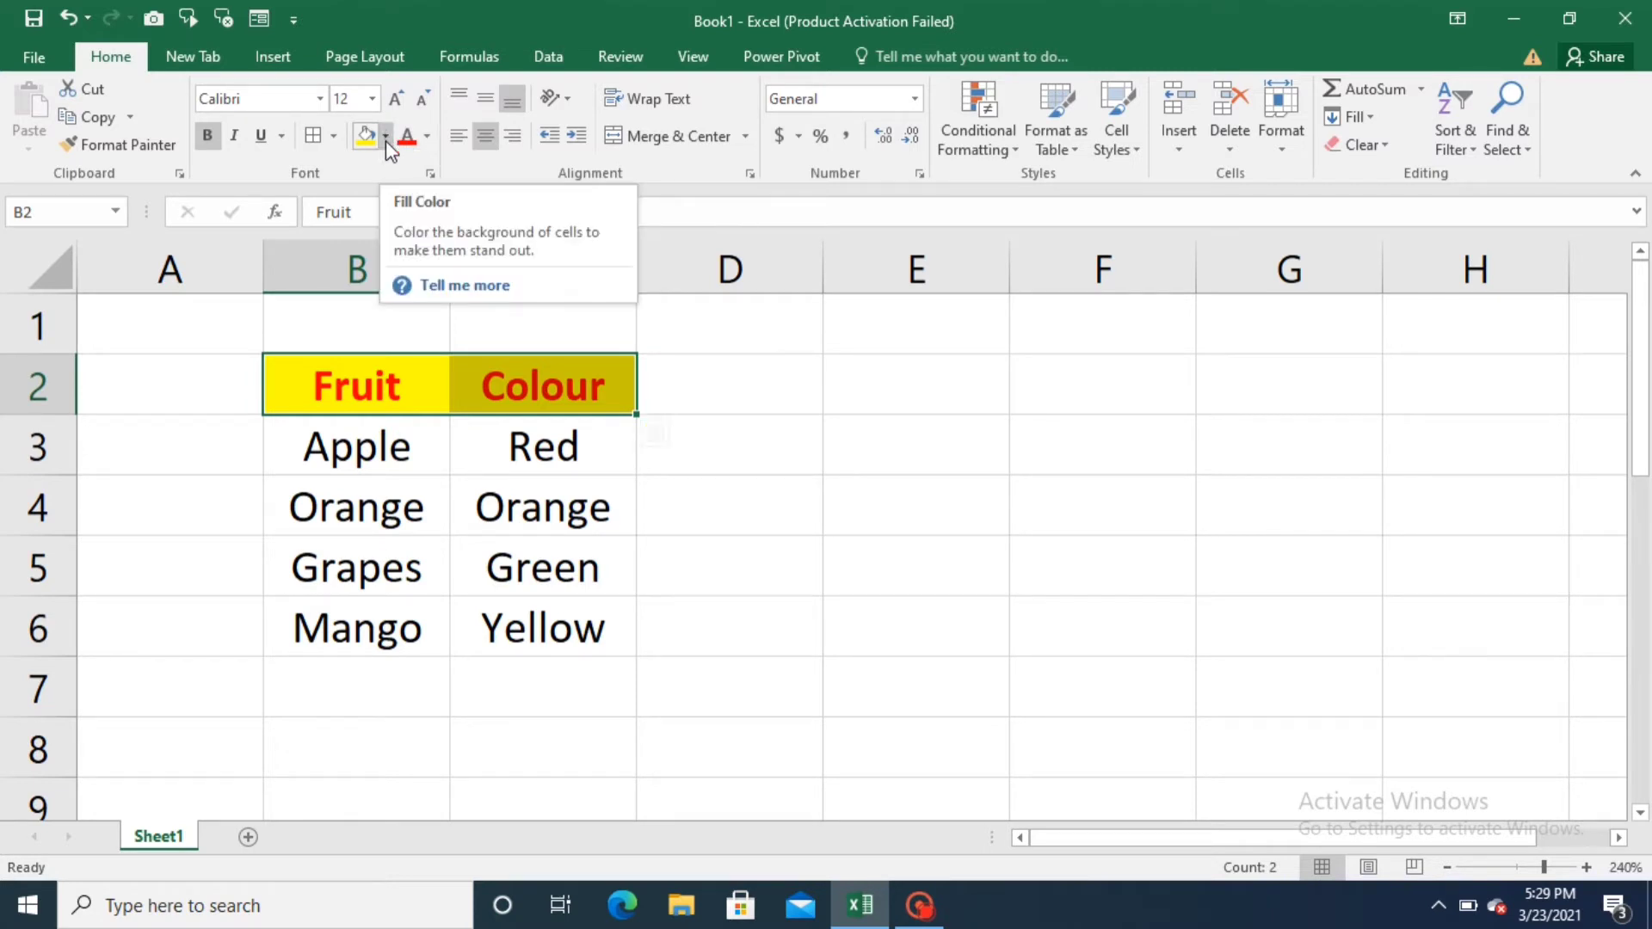
Try a custom pink fill with RGB 237, 165, 227 on the headings in B2:C2 and undo it.
click(385, 141)
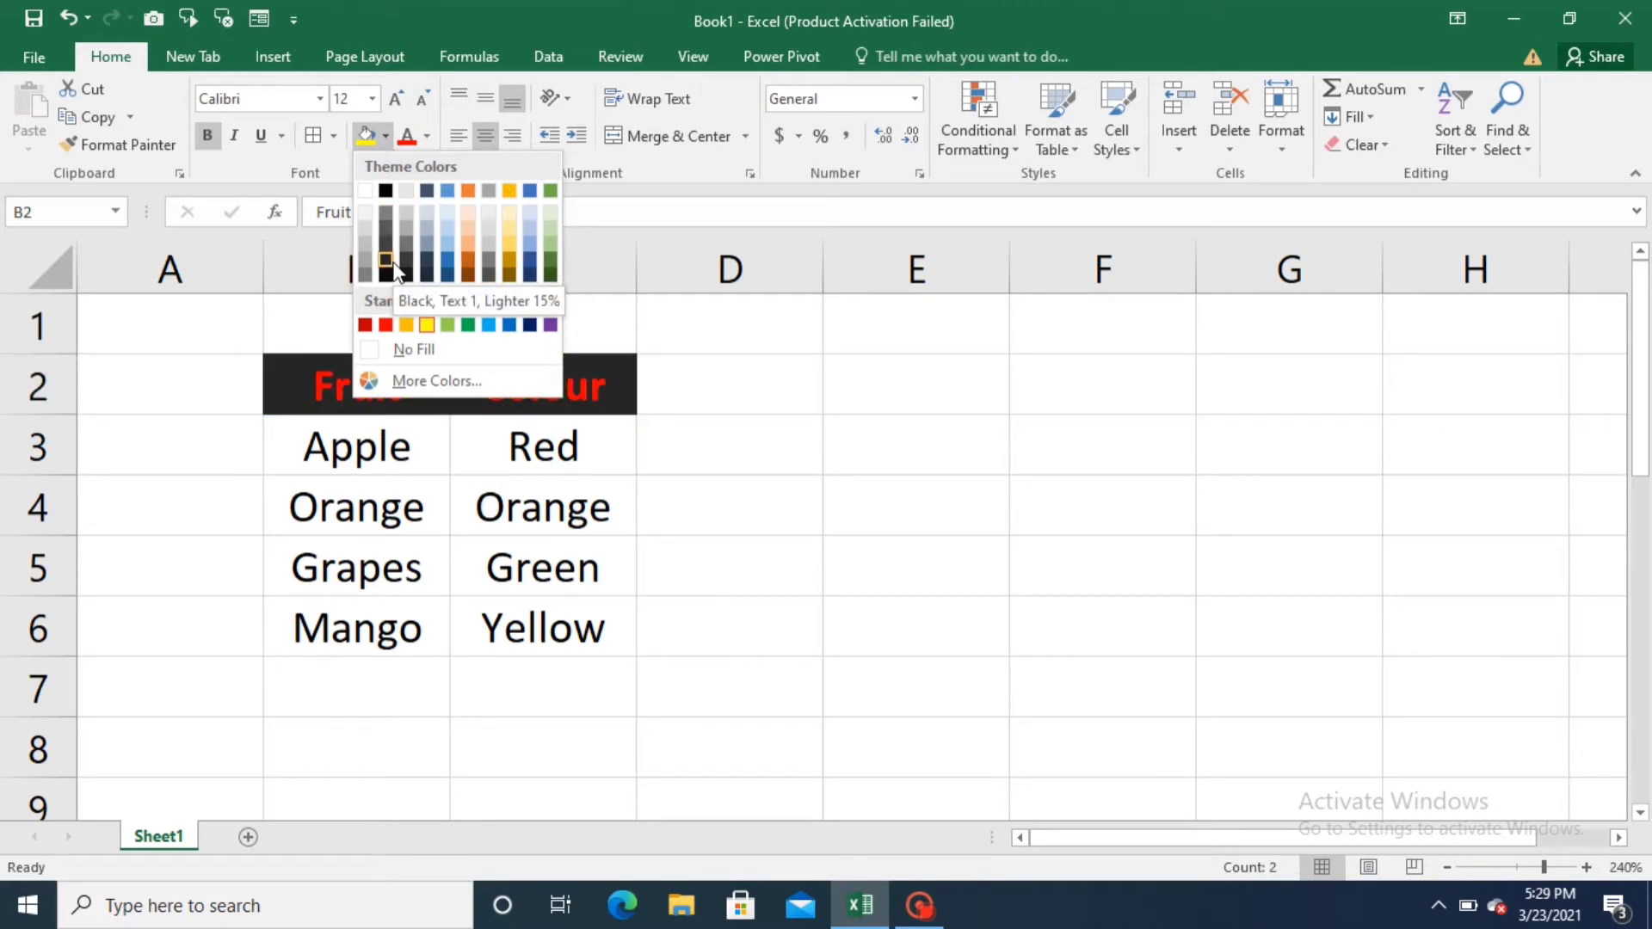
click(427, 325)
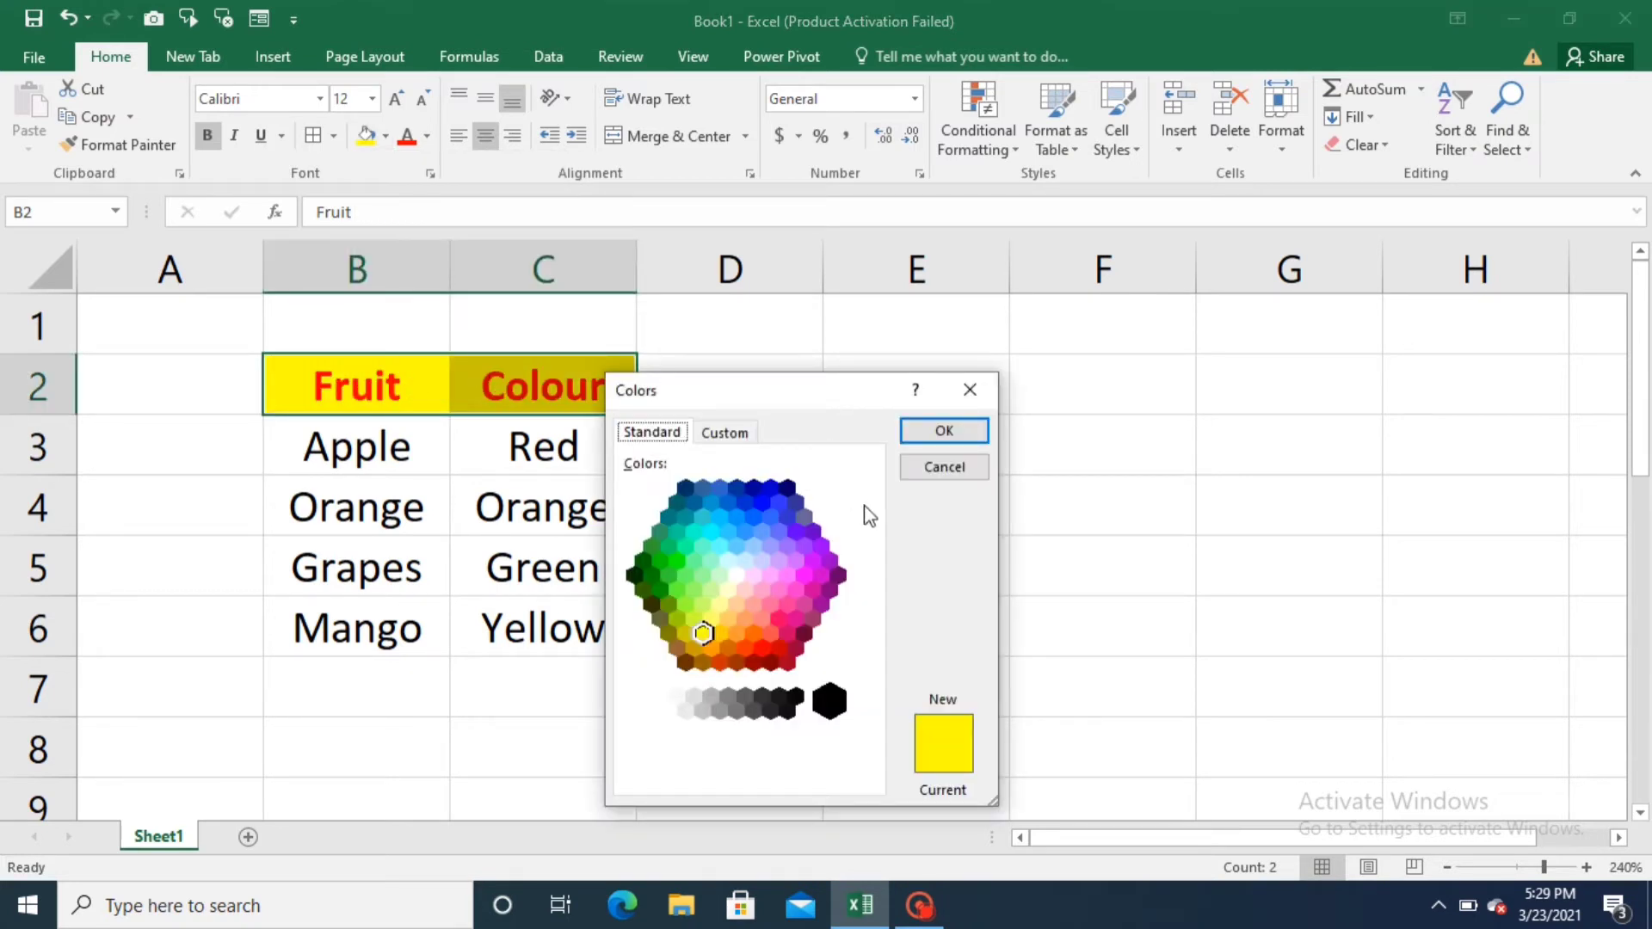
click(735, 436)
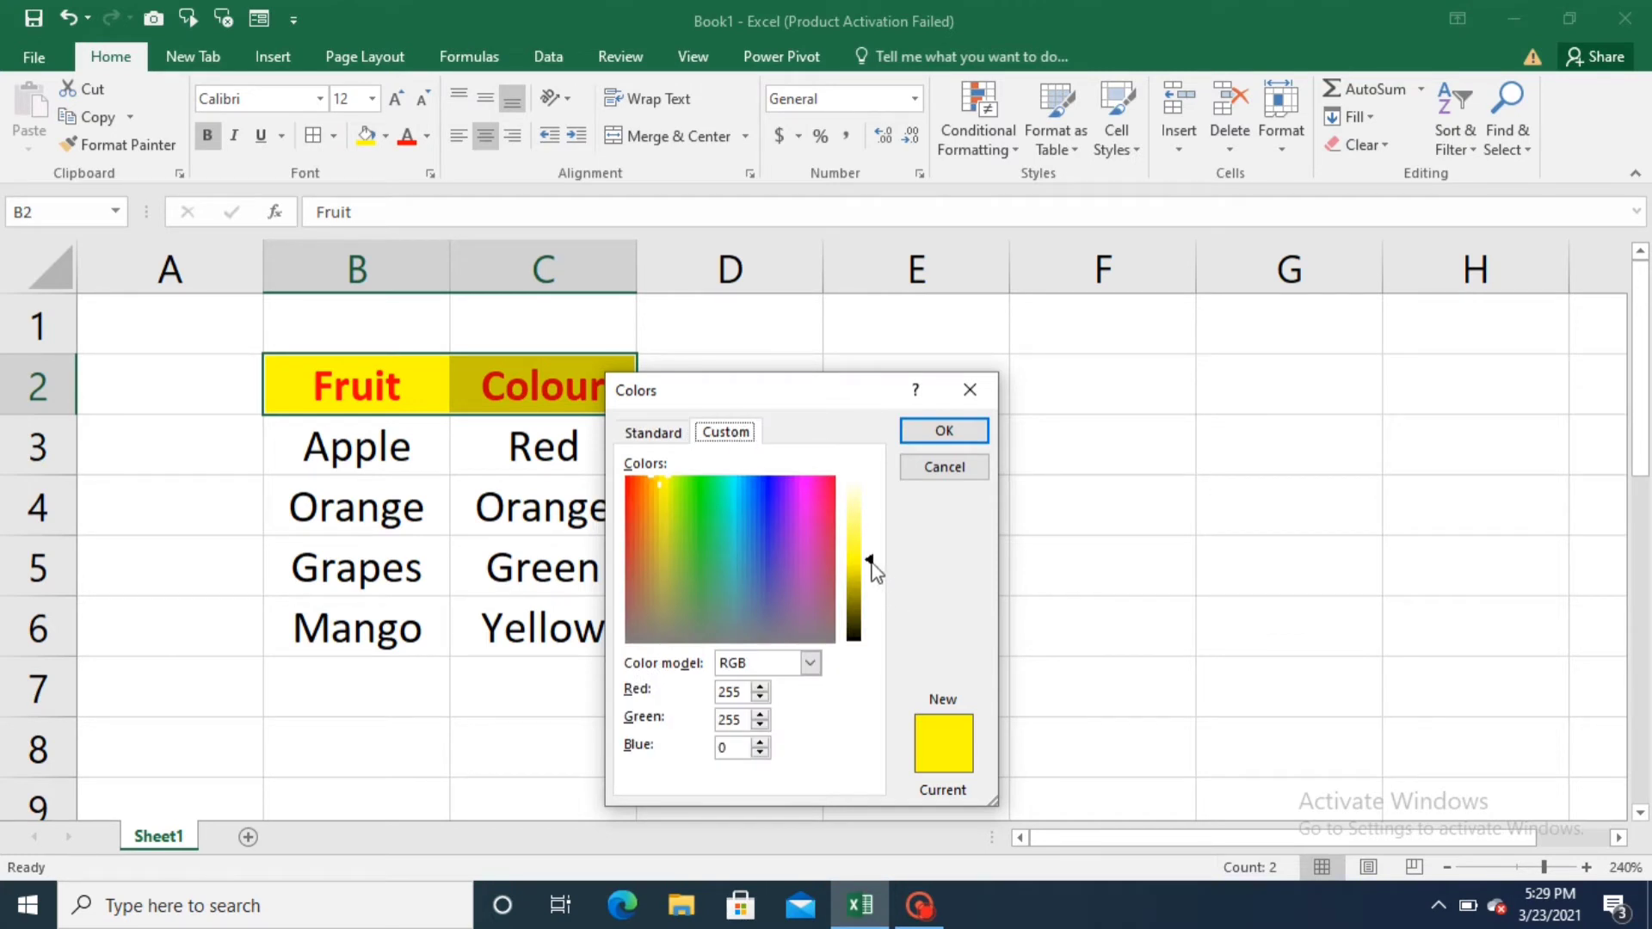
mouse_move(871, 566)
mouse_down()
mouse_move(871, 535)
mouse_move(874, 602)
mouse_move(874, 585)
mouse_up()
click(804, 530)
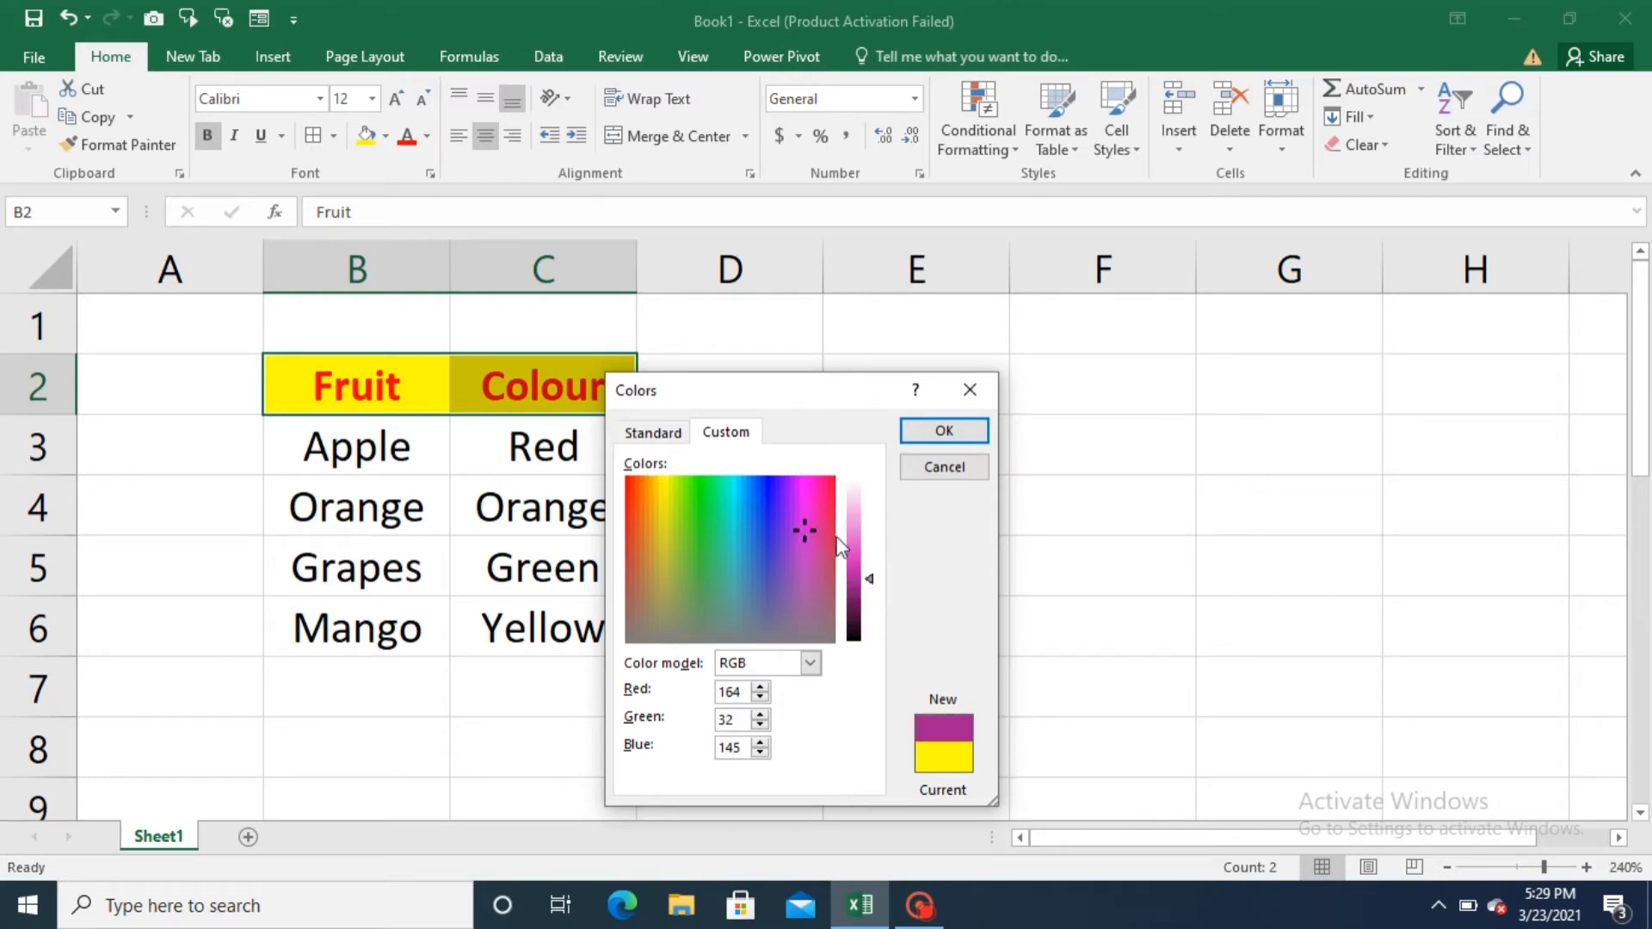
drag(871, 575, 871, 523)
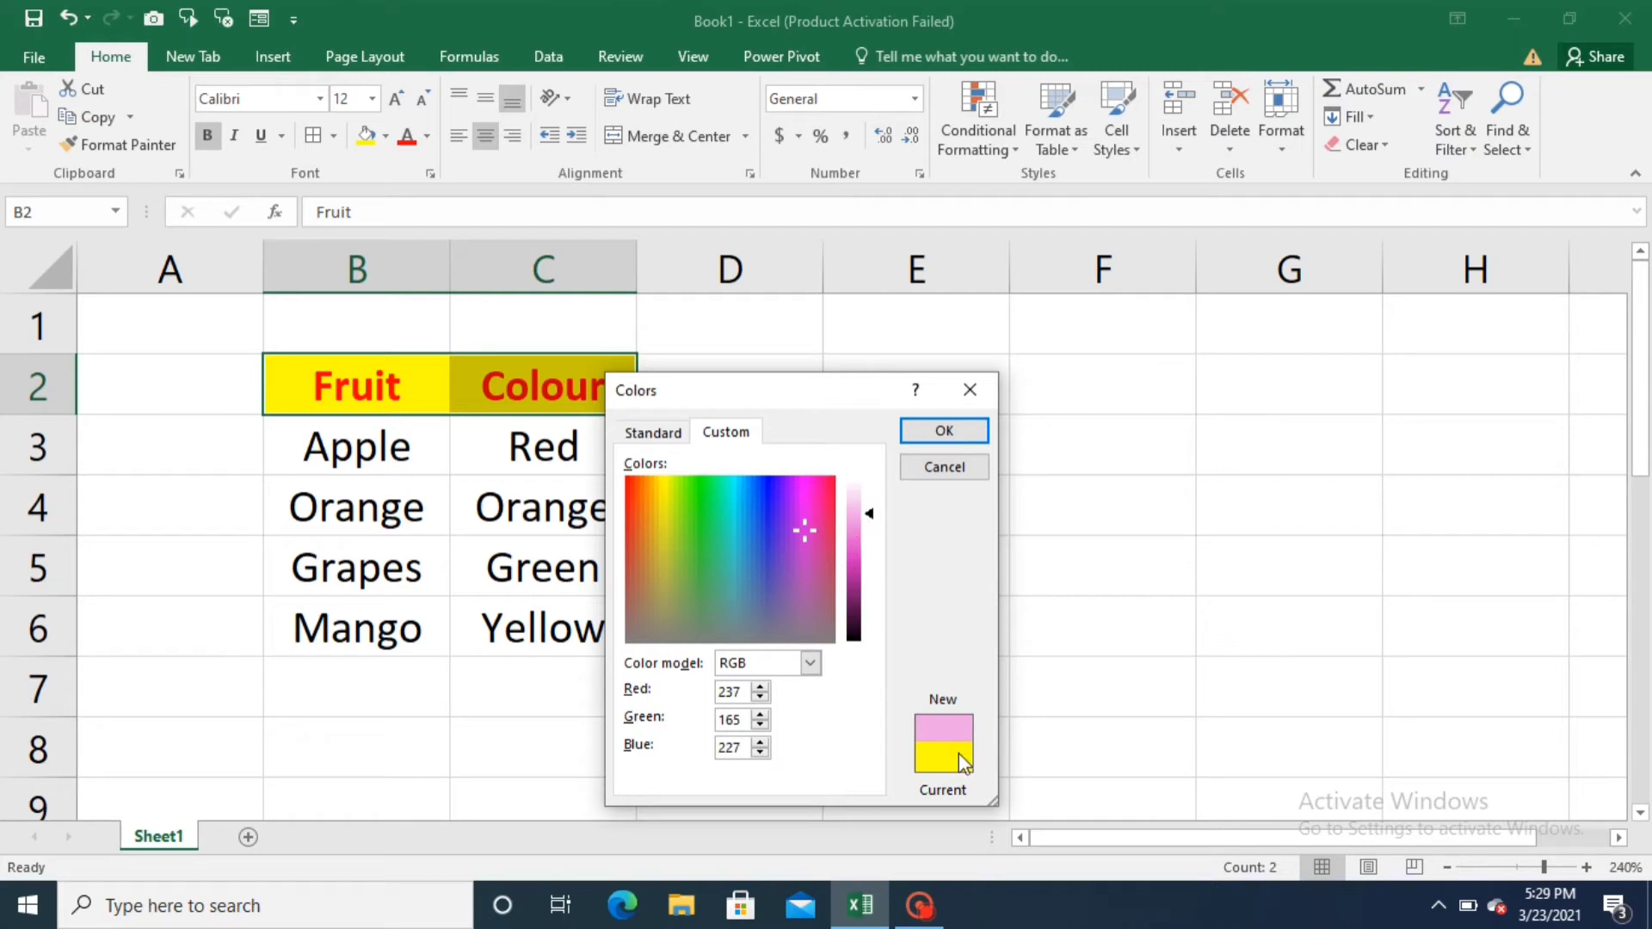
click(962, 432)
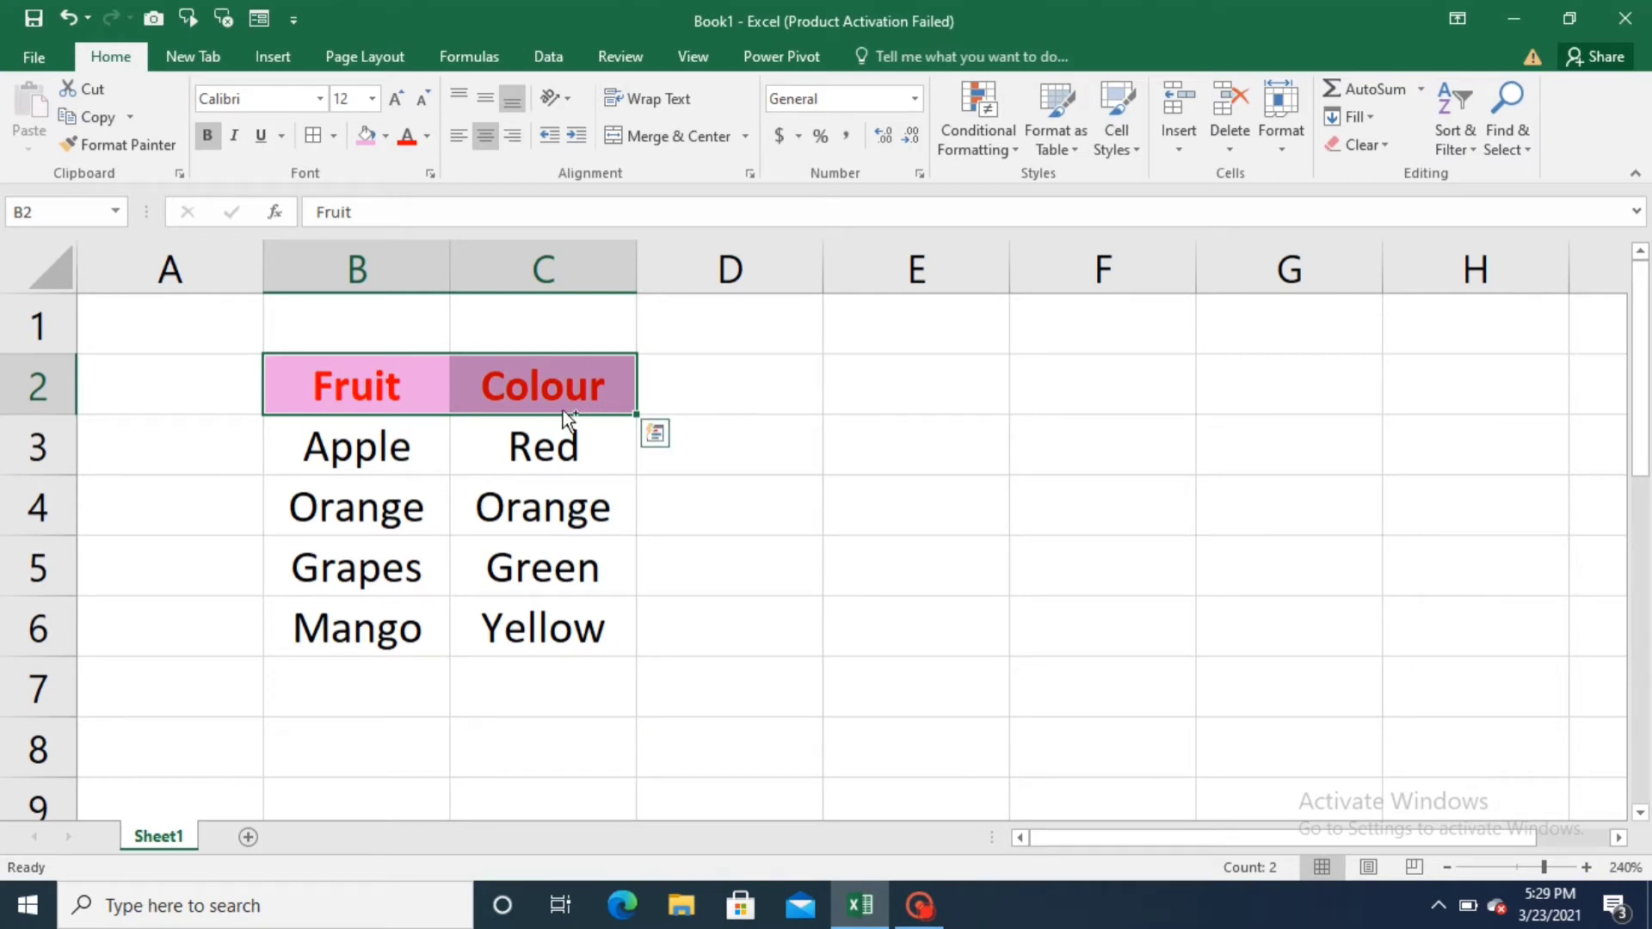
key(ctrl+z)
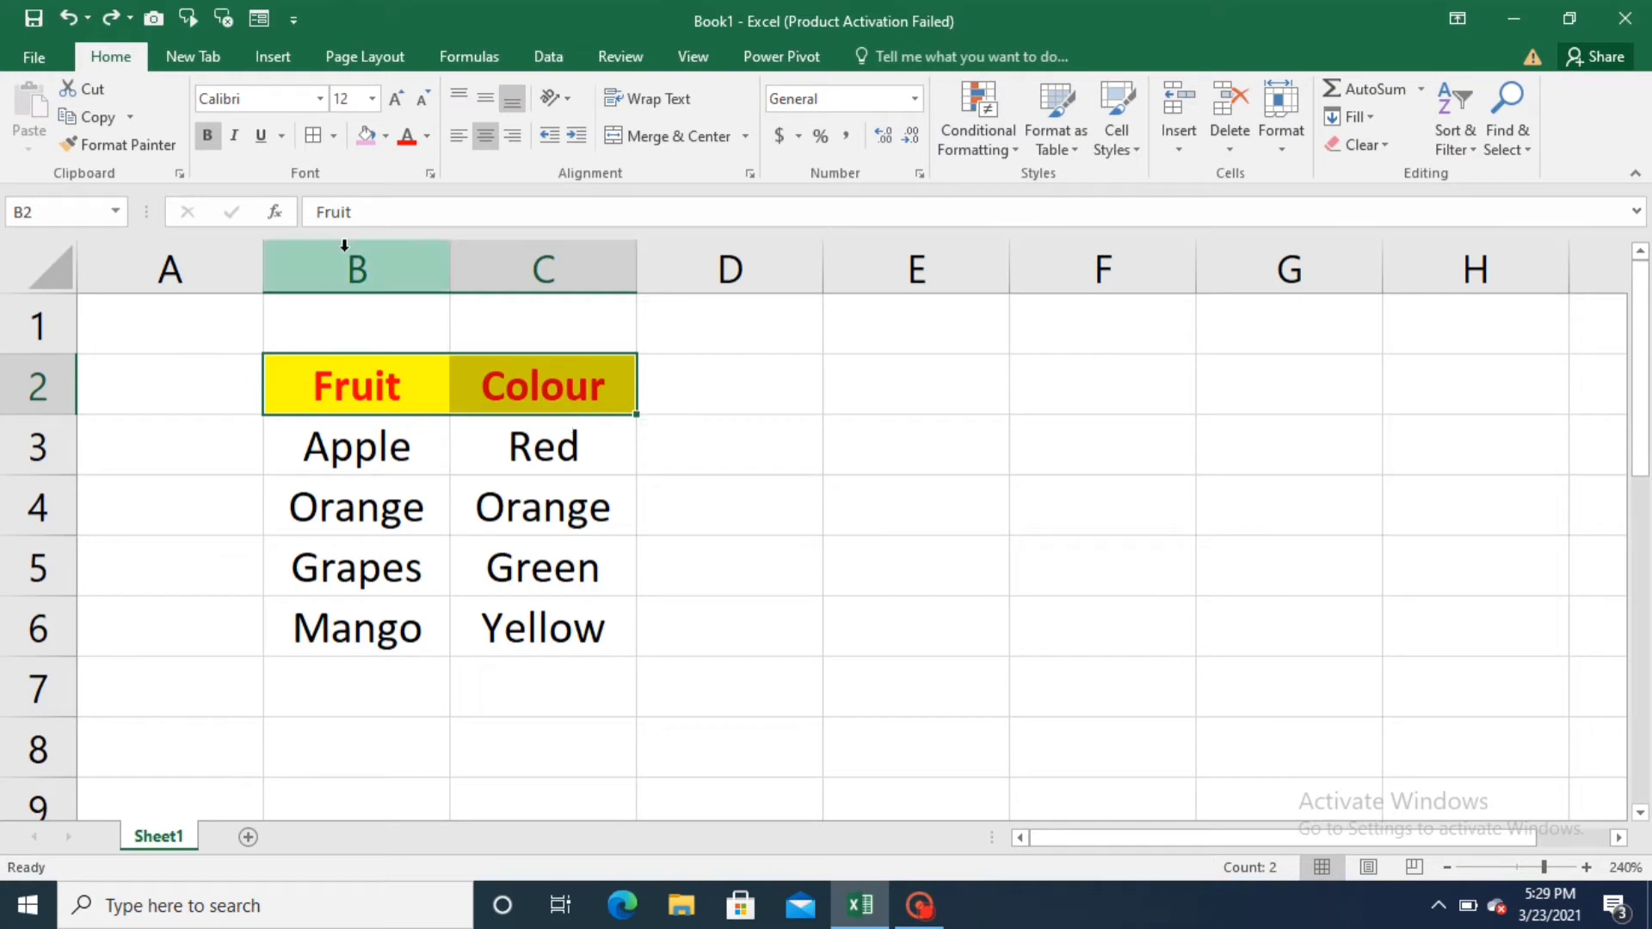
click(428, 135)
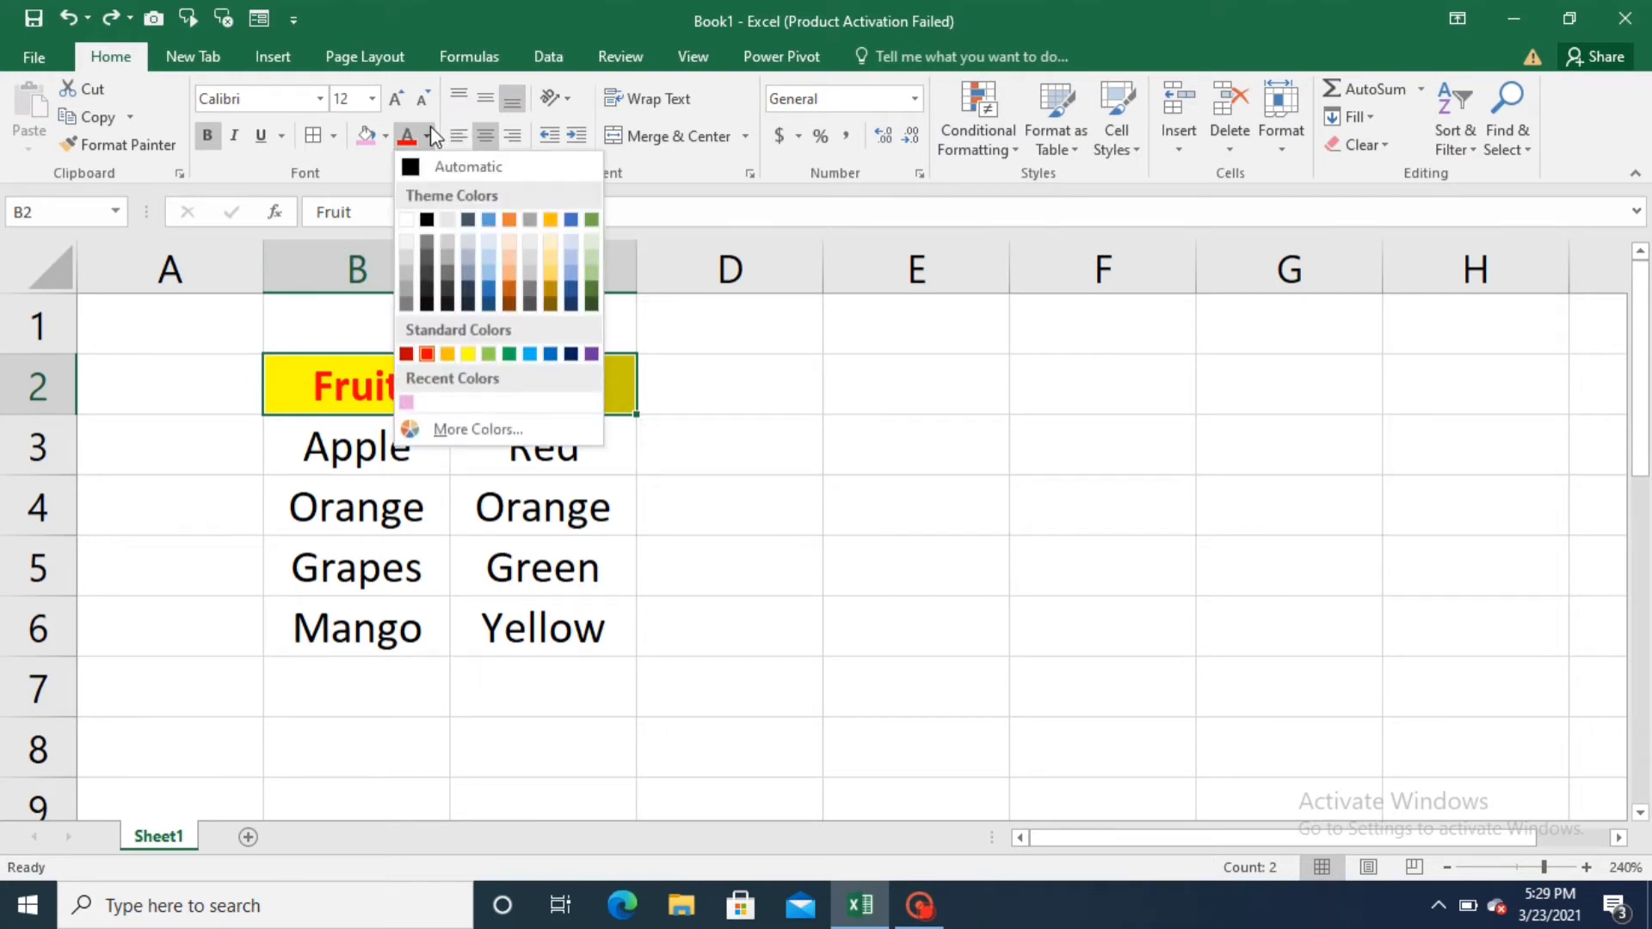
click(472, 432)
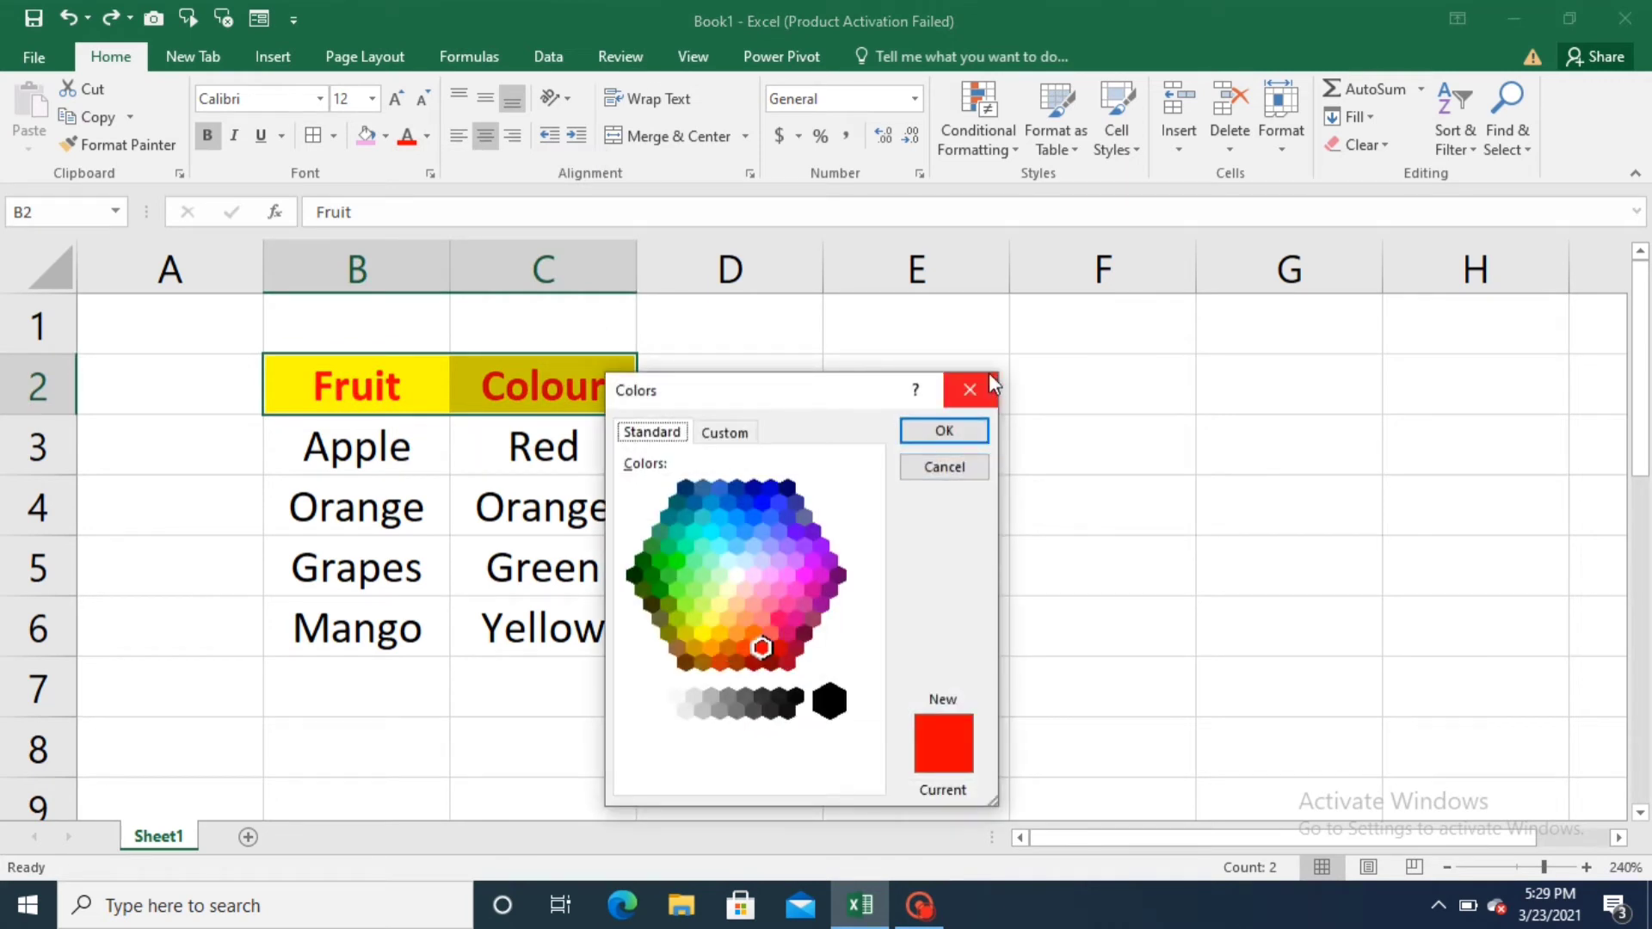
click(969, 389)
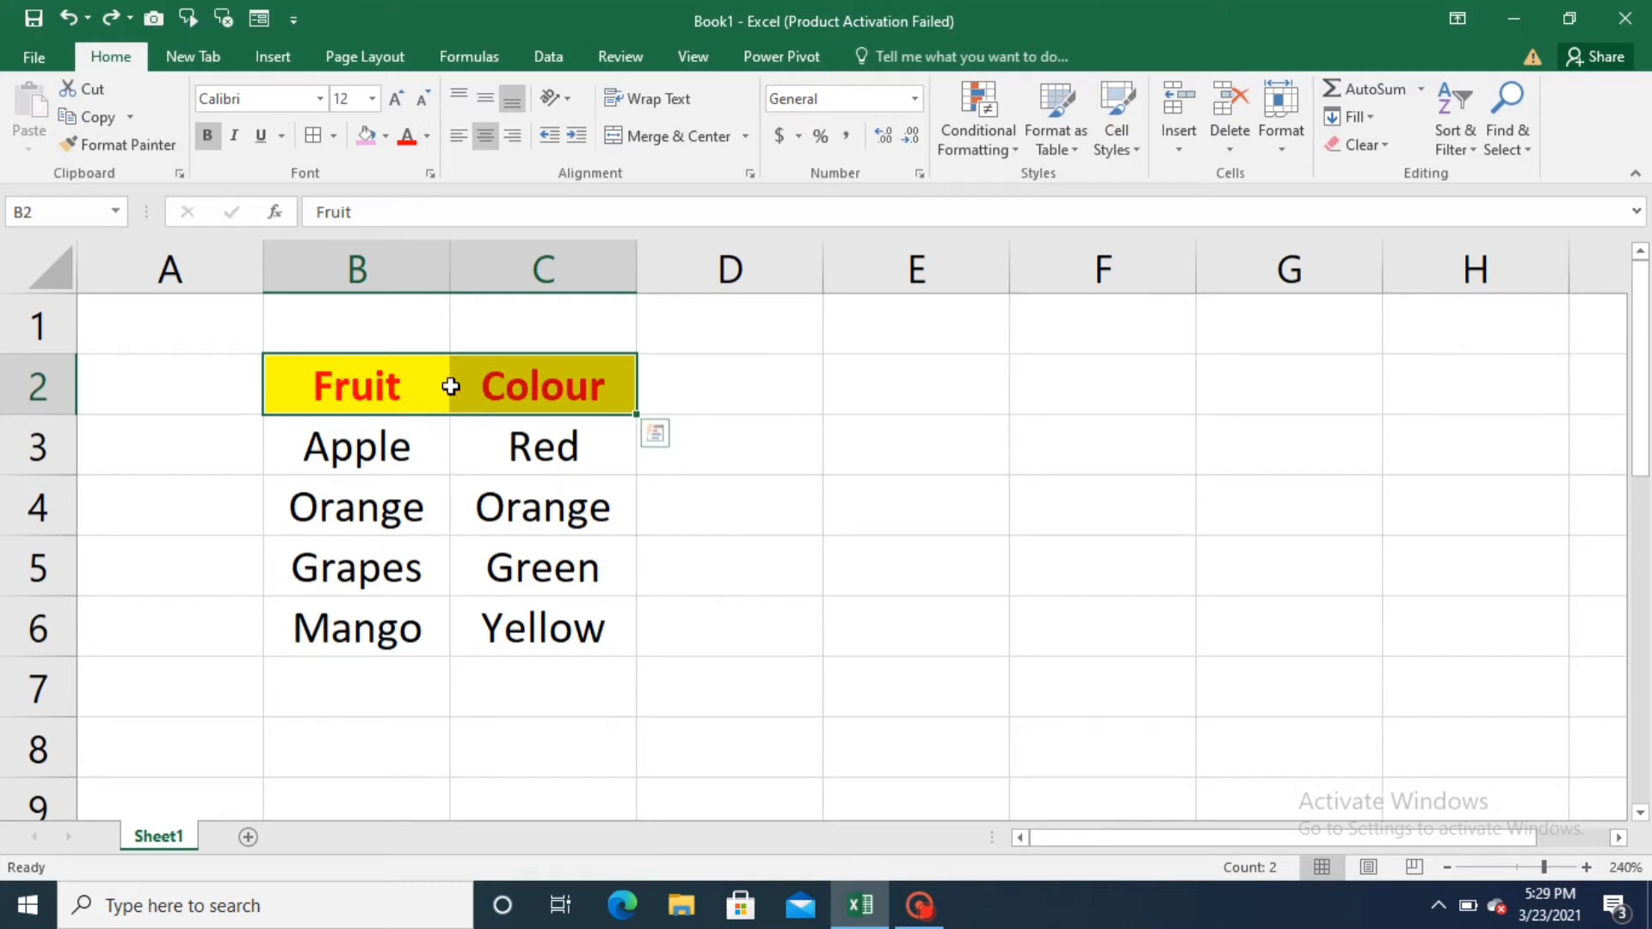
Copy the formatting of the Fruit heading in B2 to the Mango cell B6 with Format Painter.
click(358, 387)
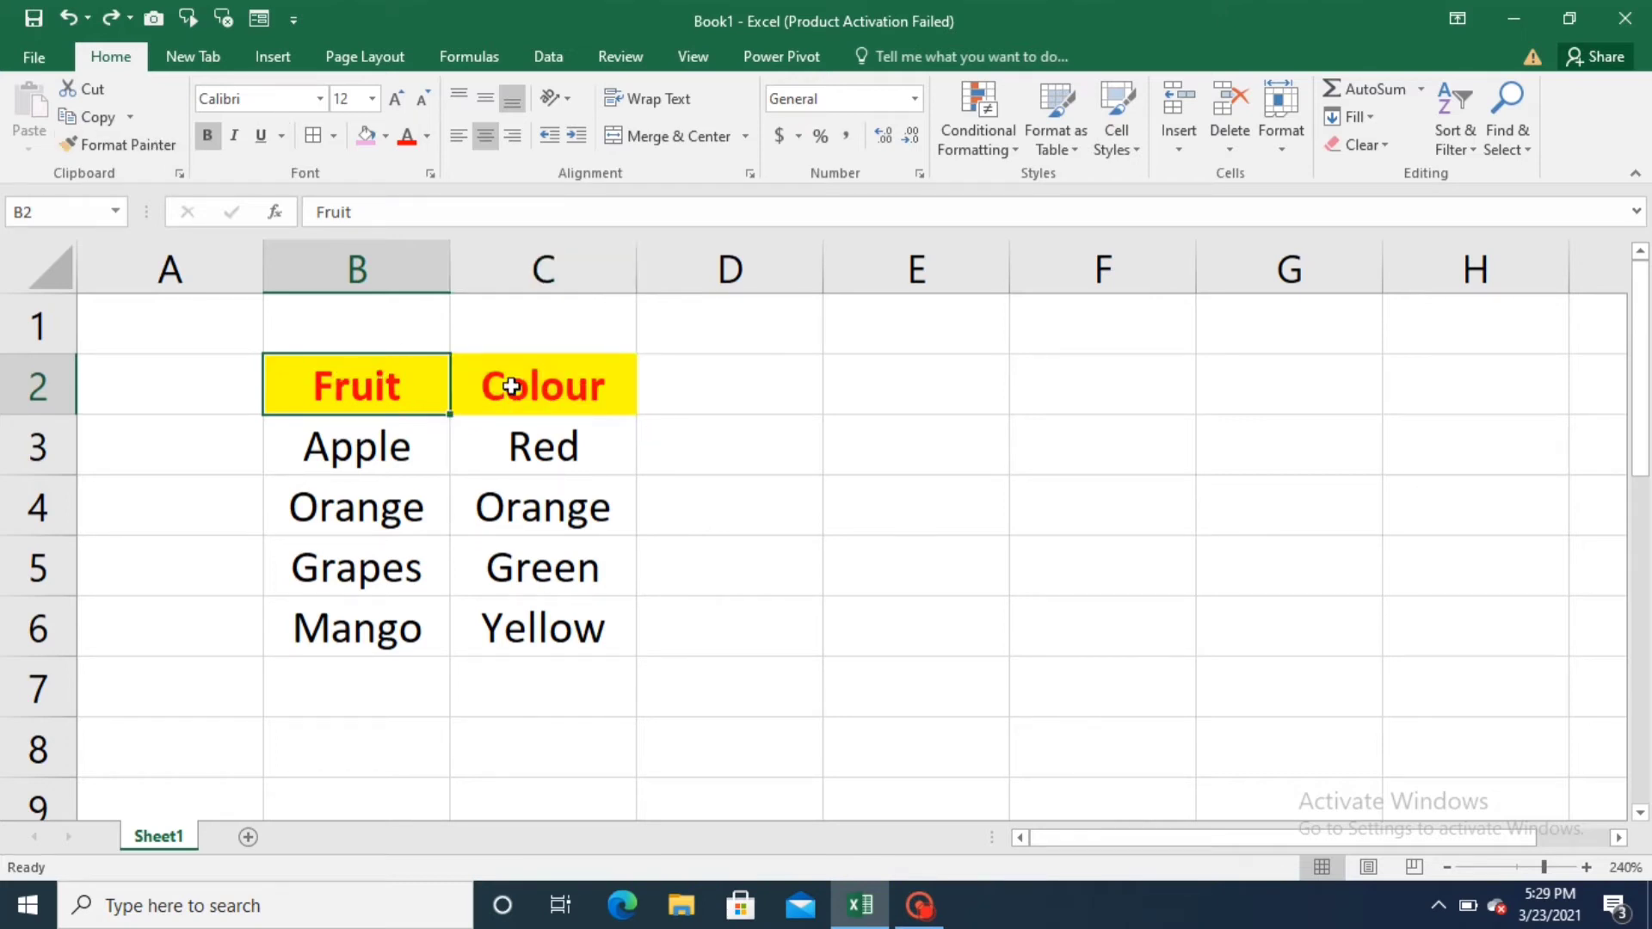
click(507, 382)
click(404, 384)
click(118, 144)
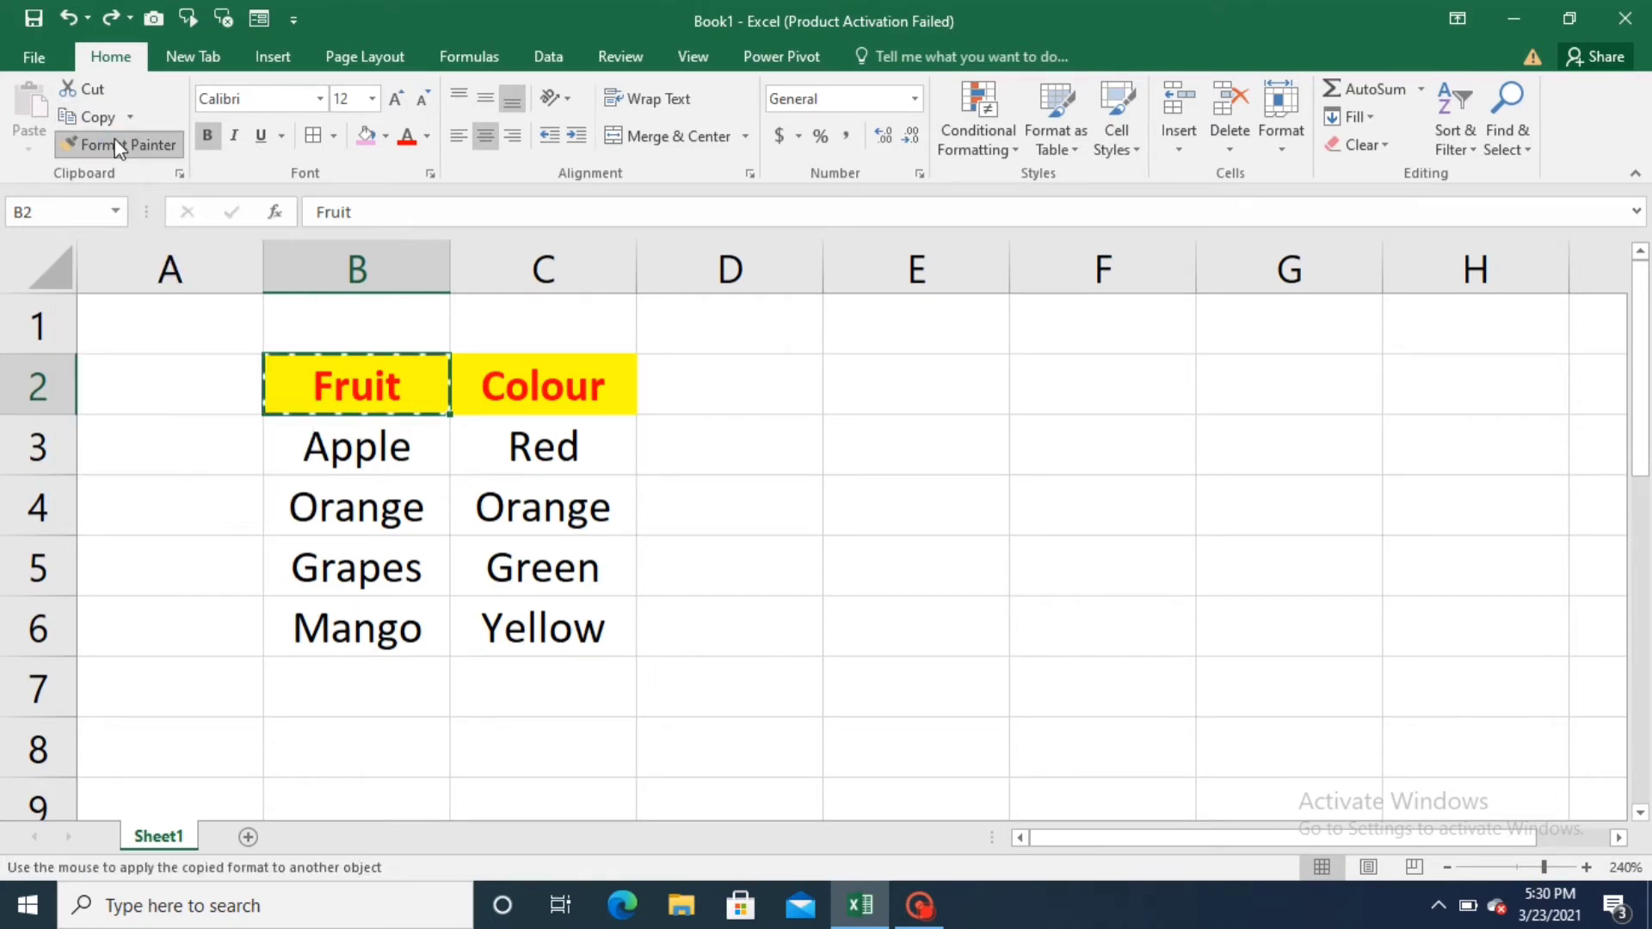
click(396, 620)
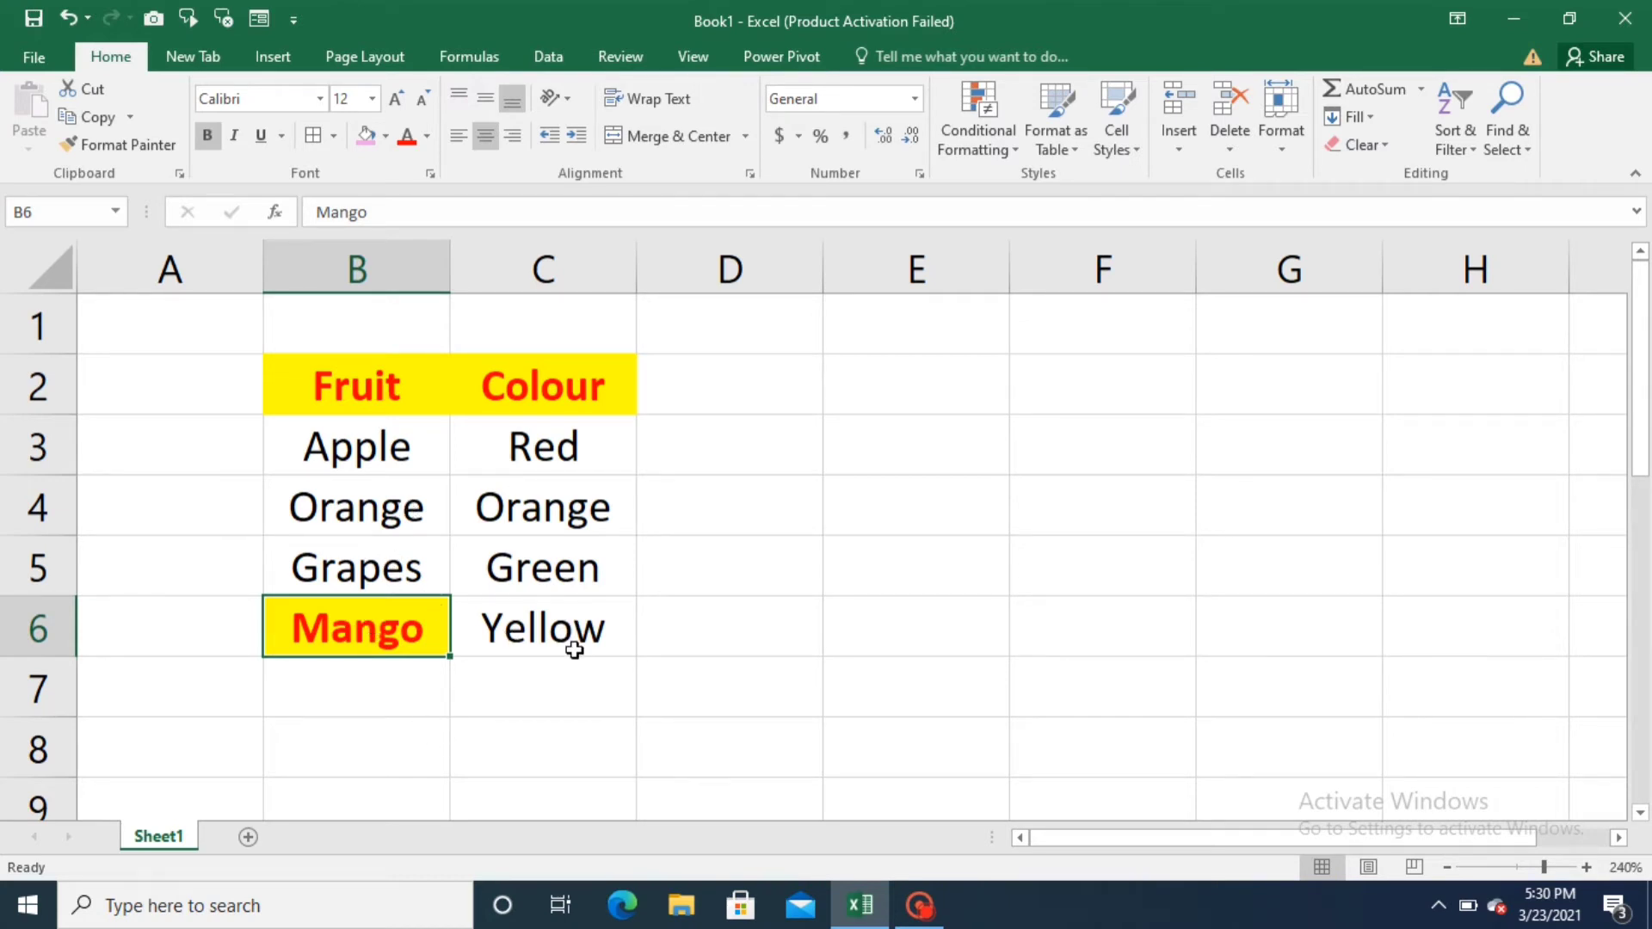
Copy the formatting of the Mango cell B6 to cells B3, C4, C6 and B4 with Format Painter kept active.
click(143, 139)
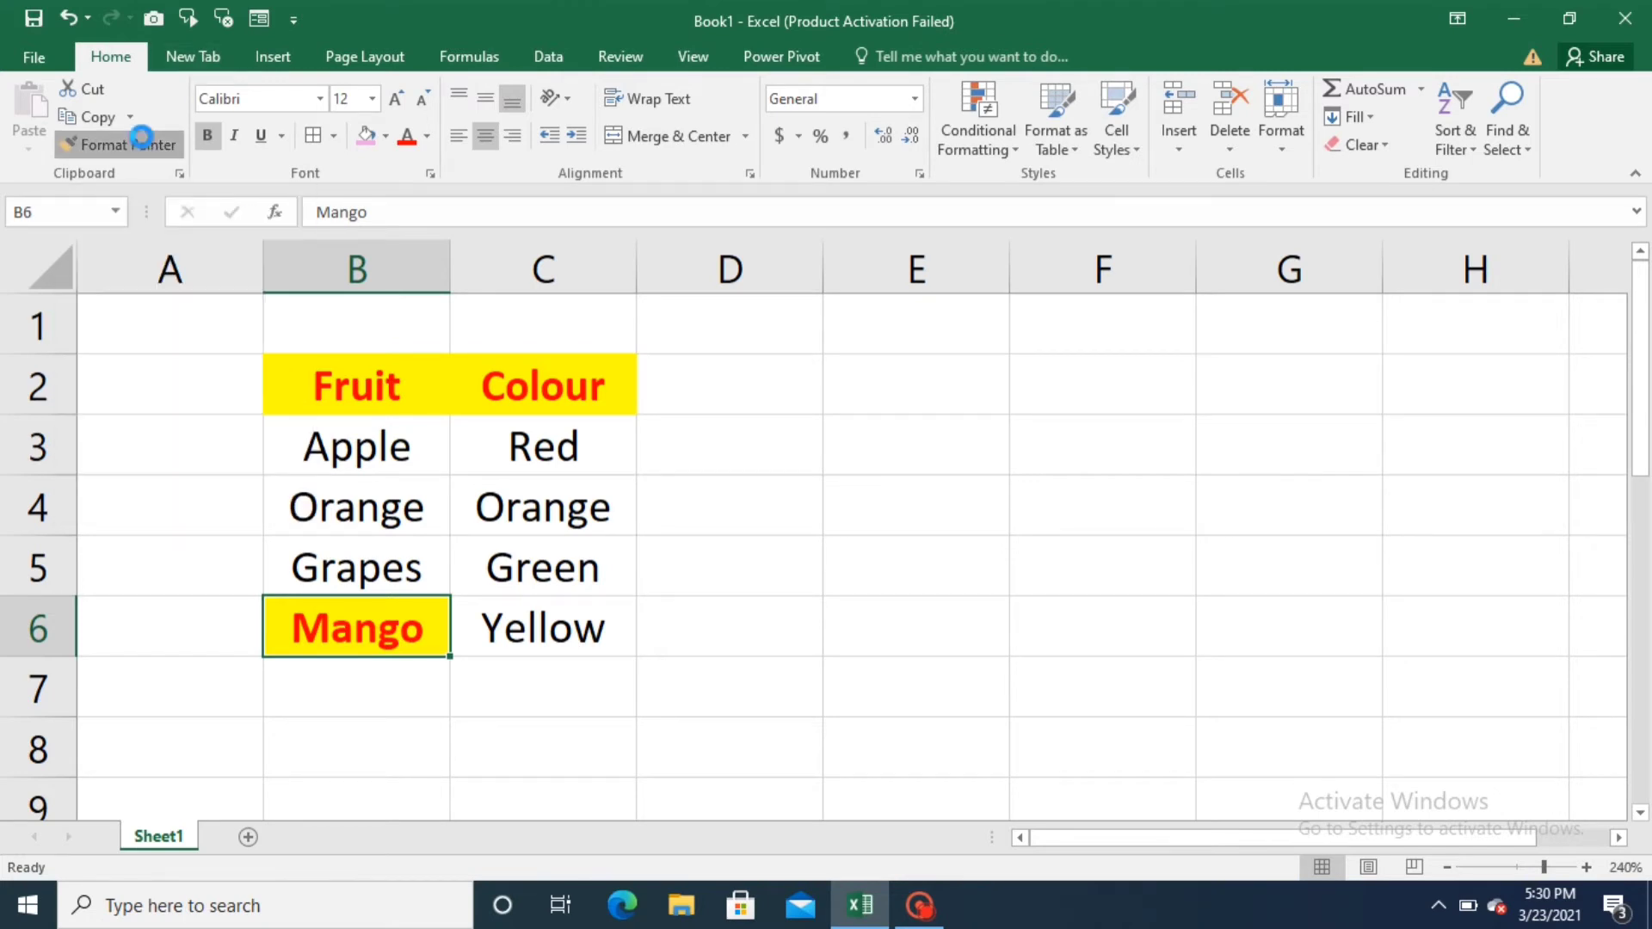
click(429, 433)
click(537, 508)
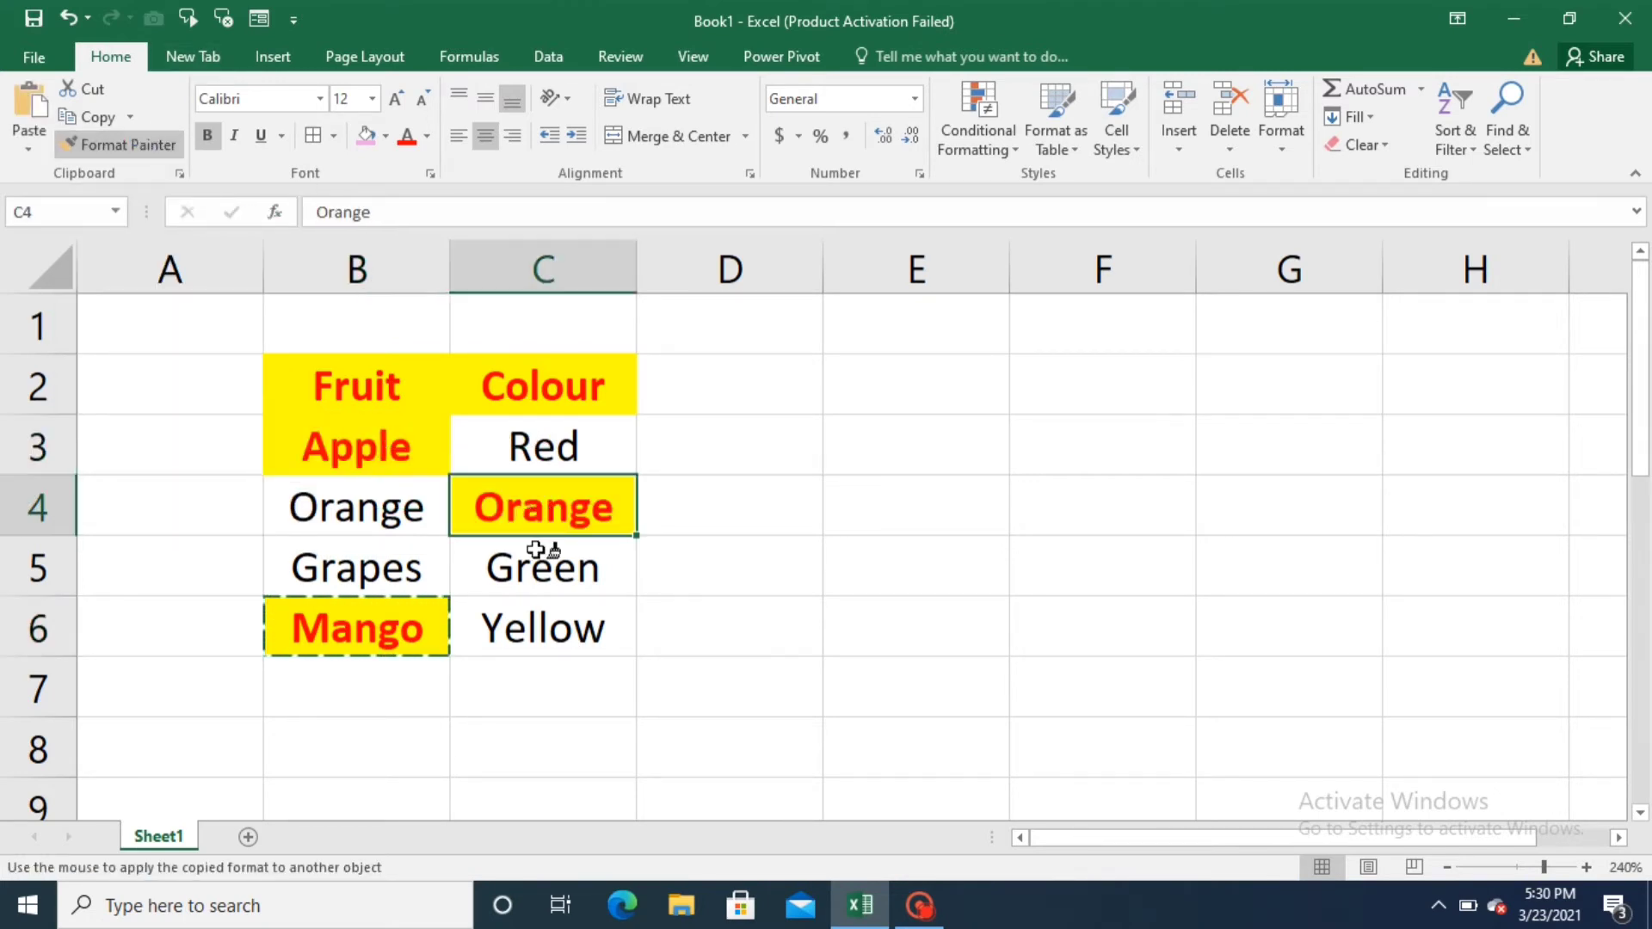
click(555, 617)
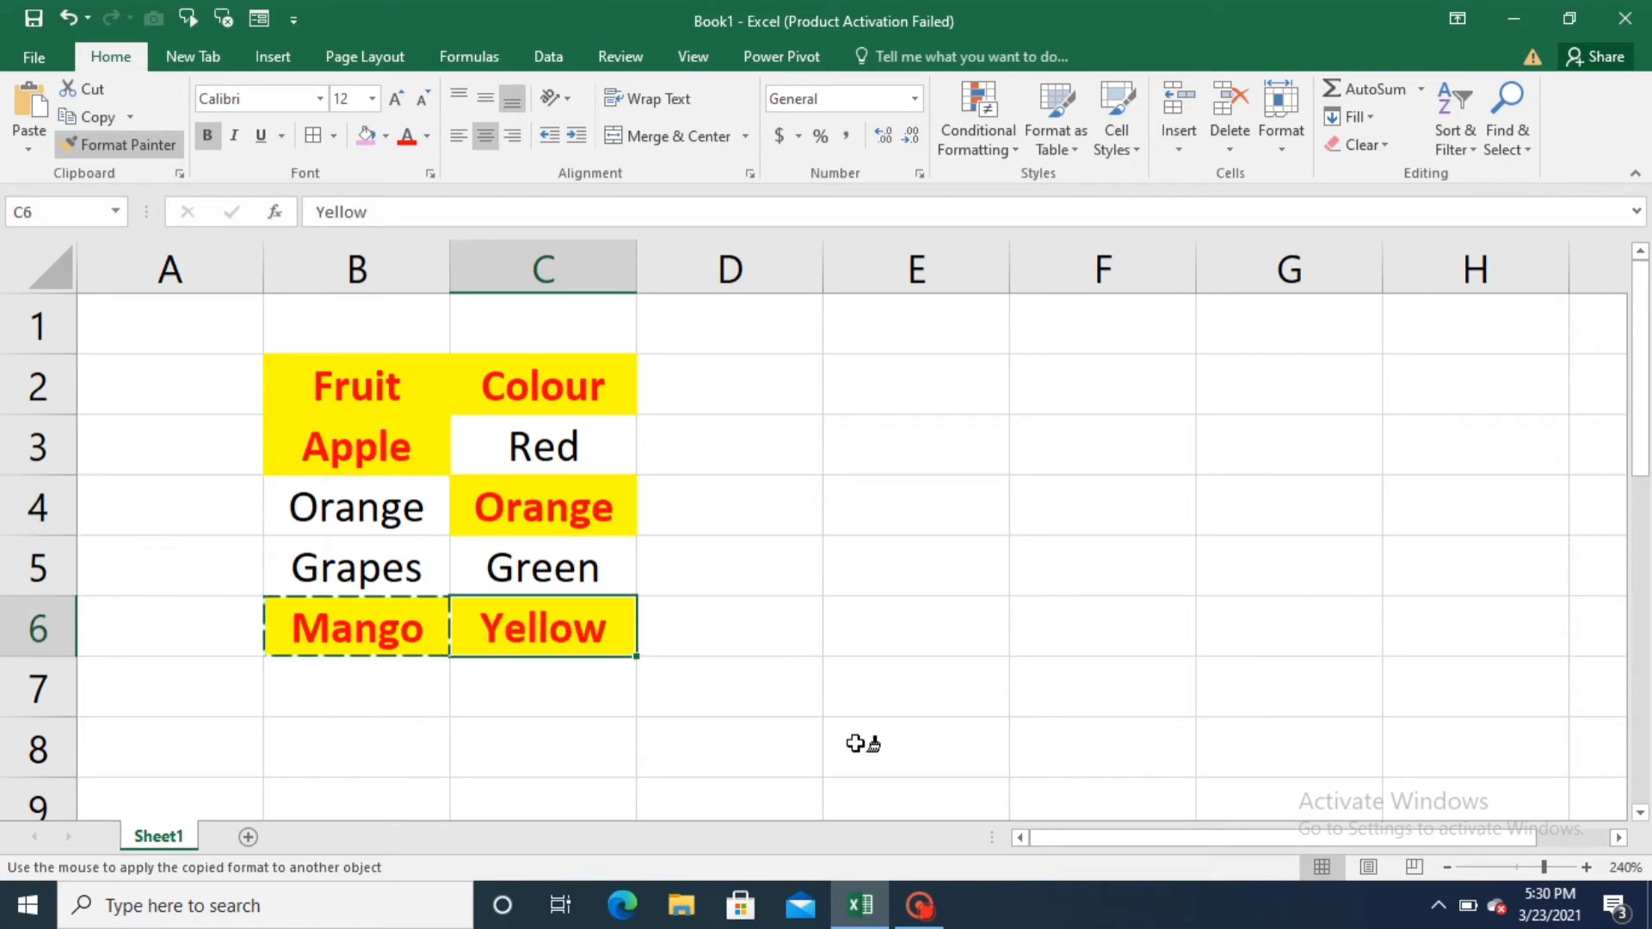
click(410, 515)
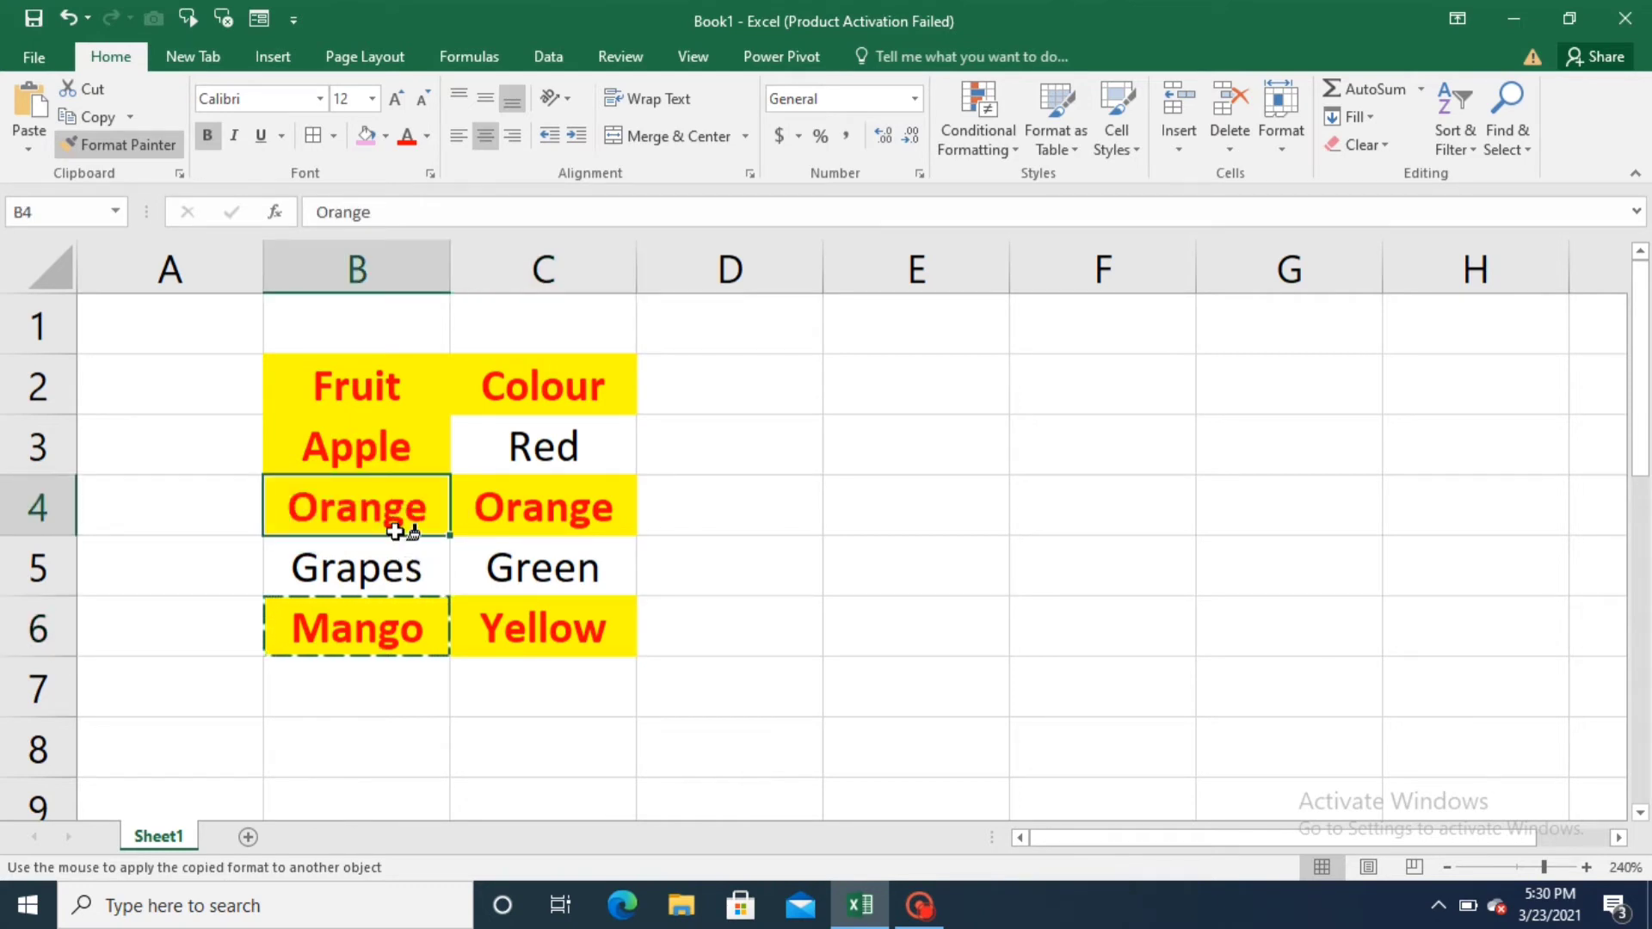
key(Escape)
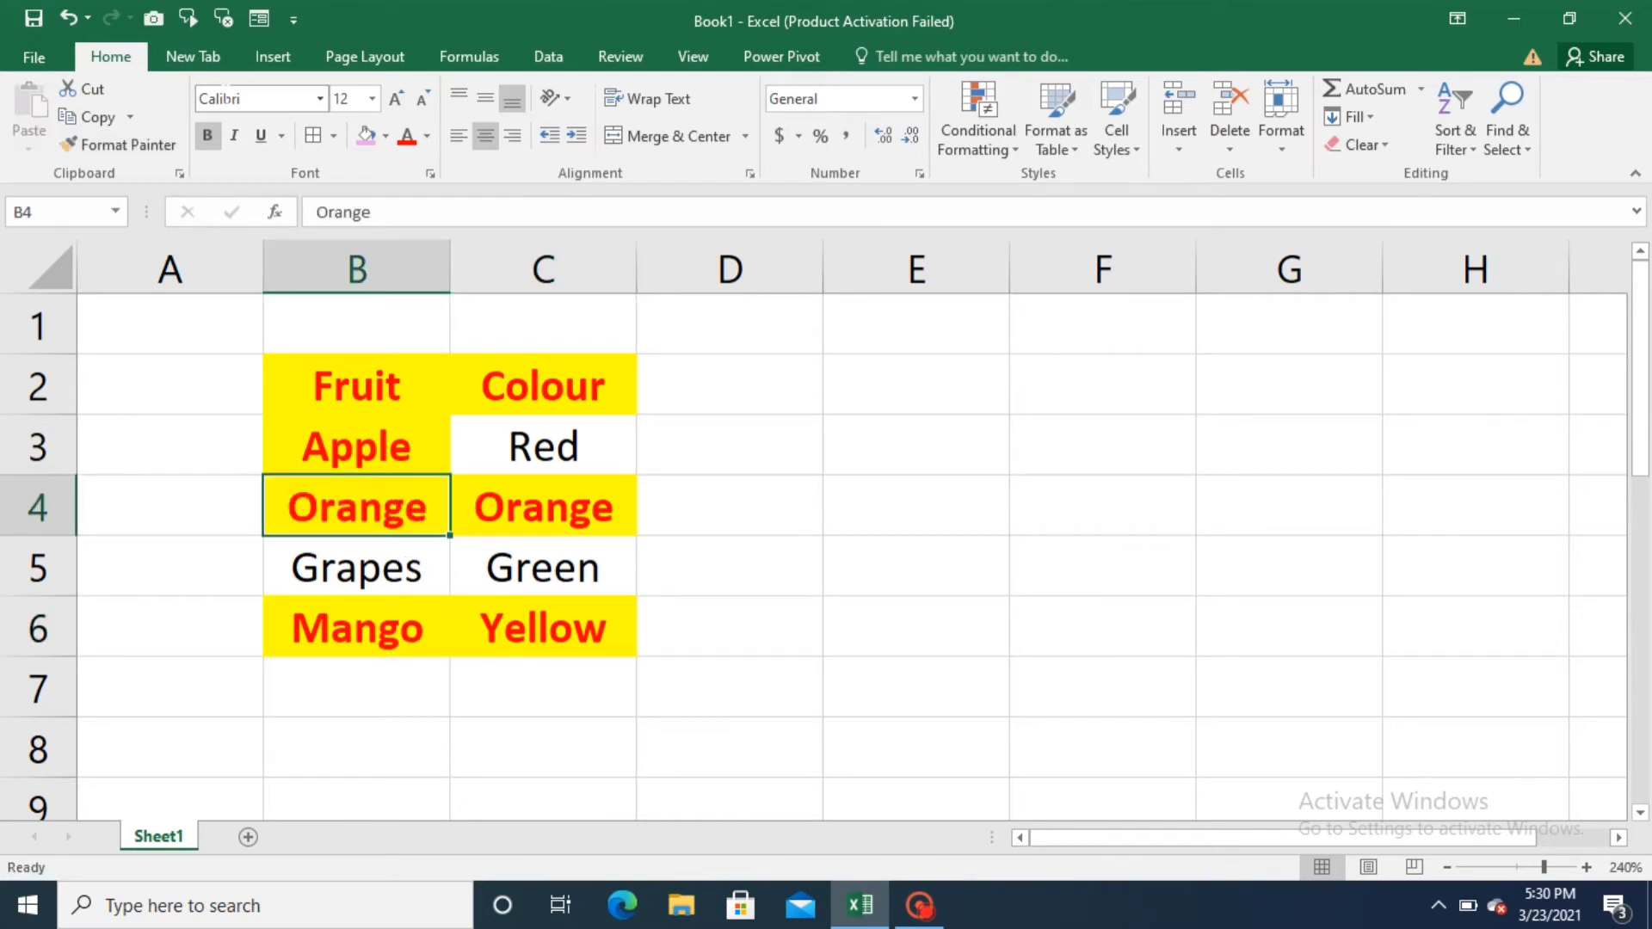
key(ctrl+z)
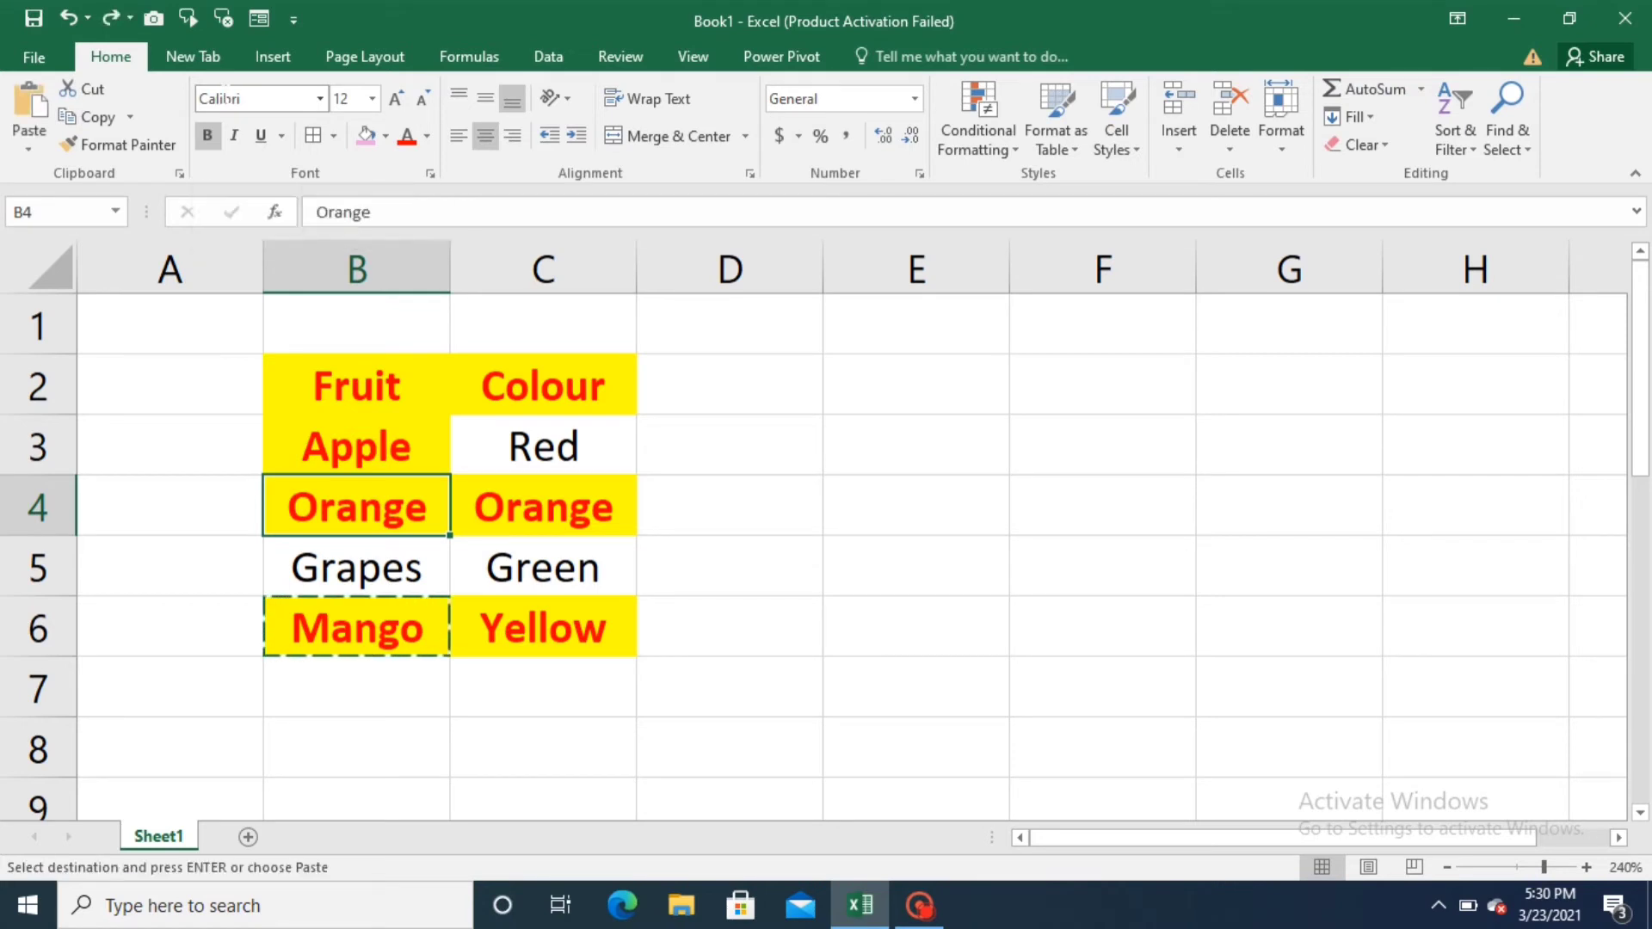
key(Escape)
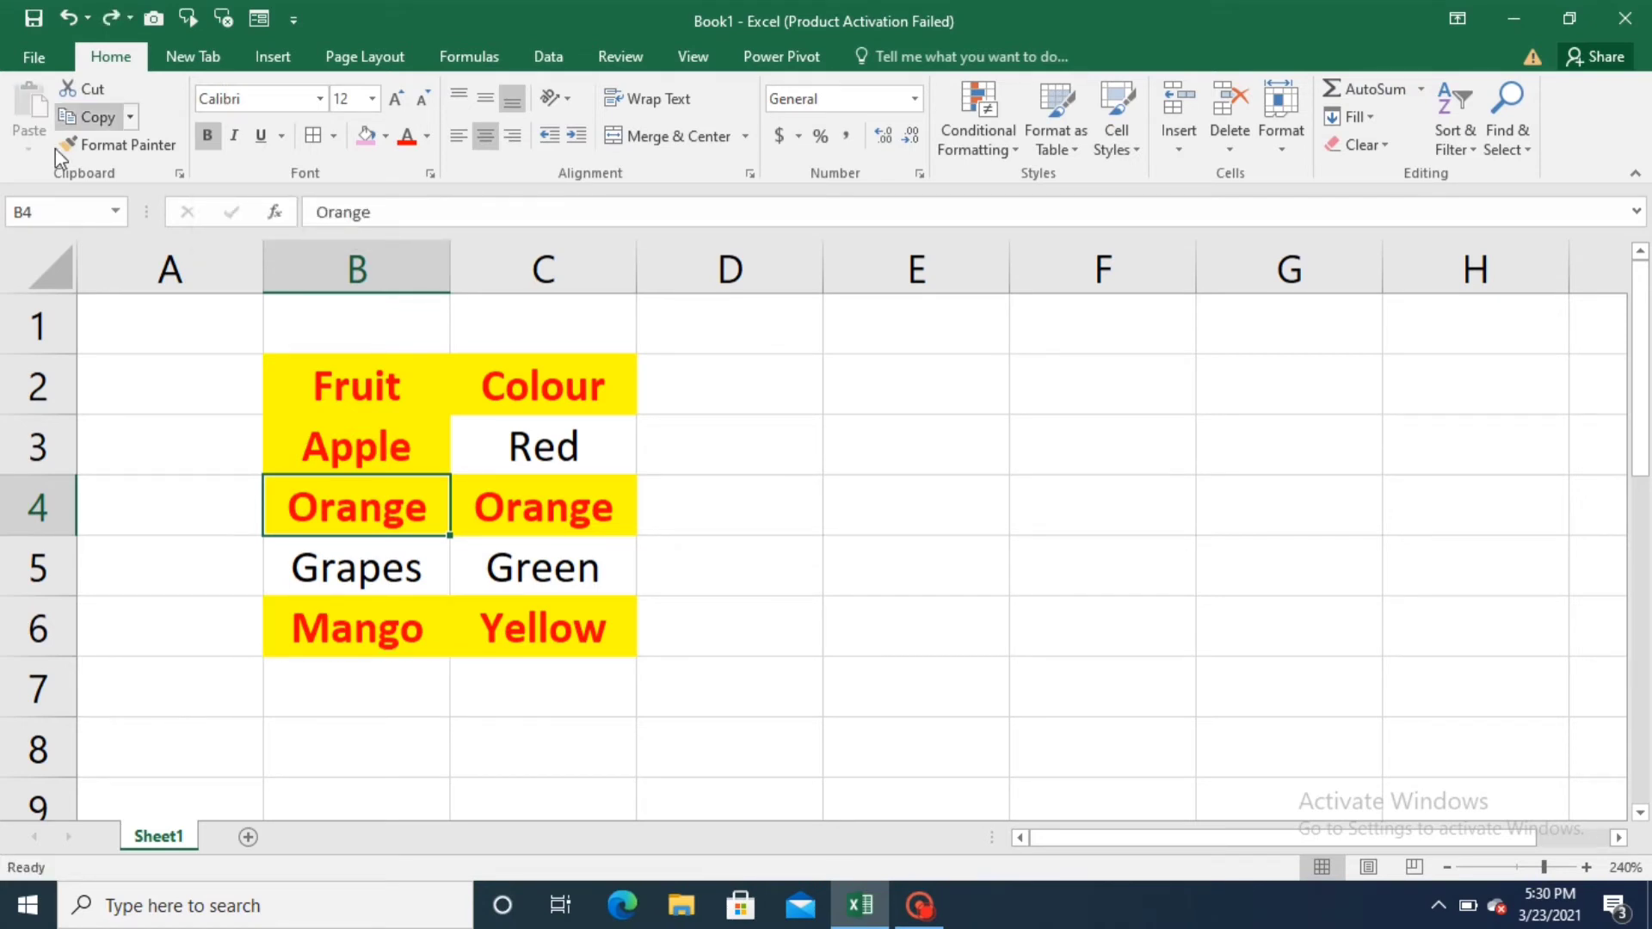
Copy the formatting of the Orange cell B4 to the colour entries in C3:C6 with Format Painter.
click(114, 148)
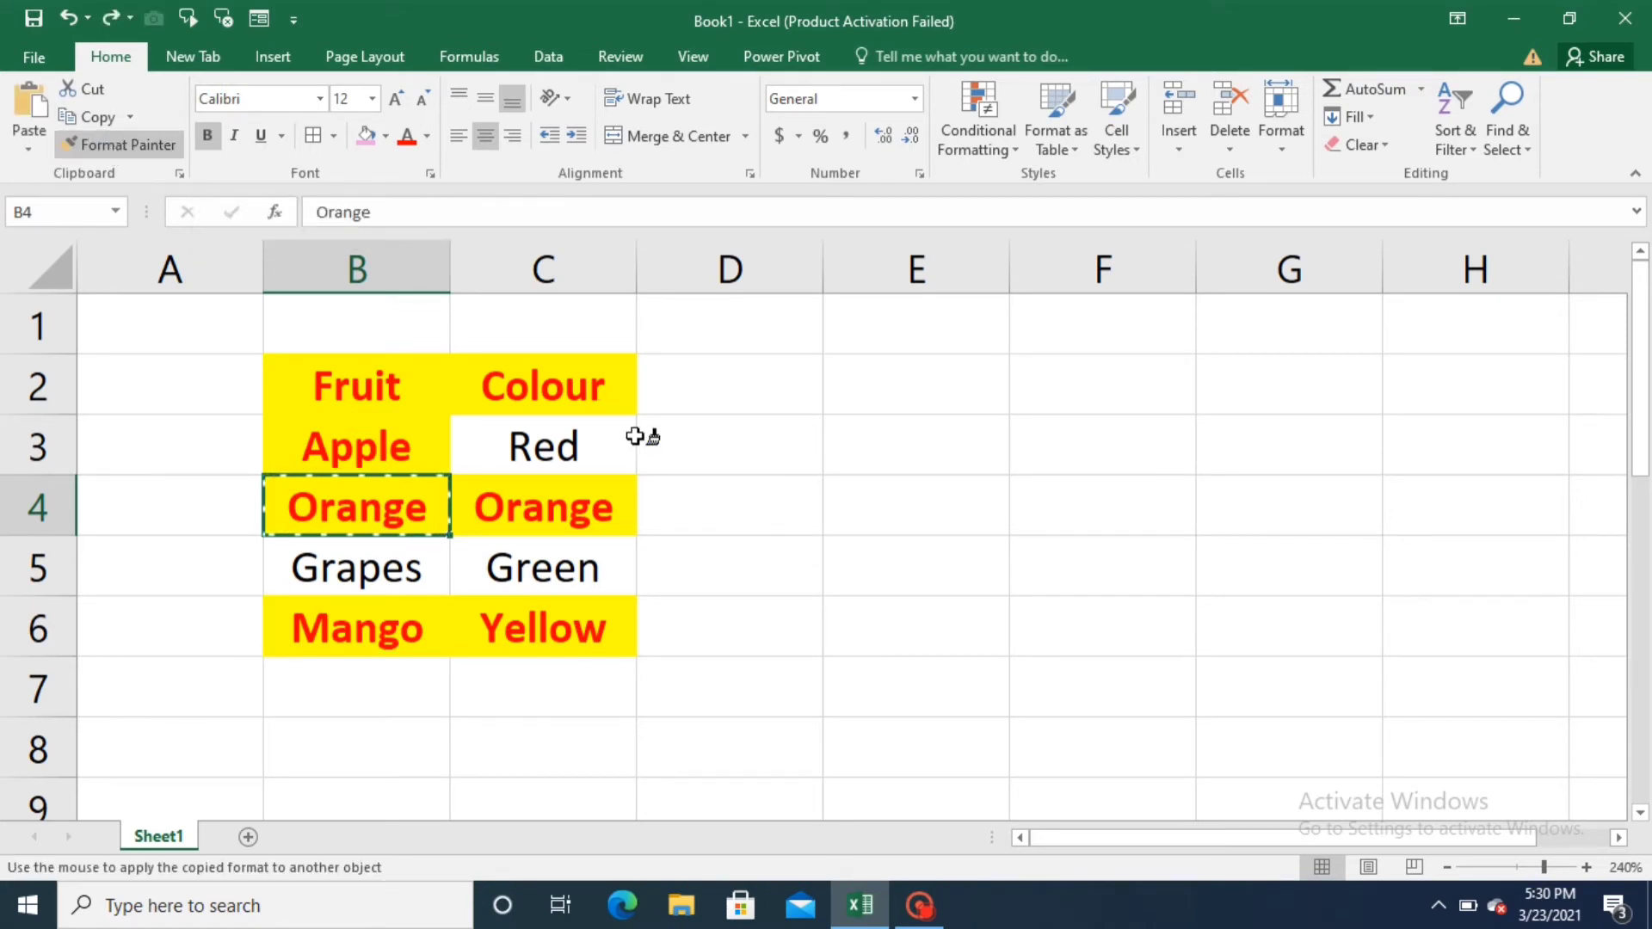
drag(596, 441, 599, 605)
click(849, 553)
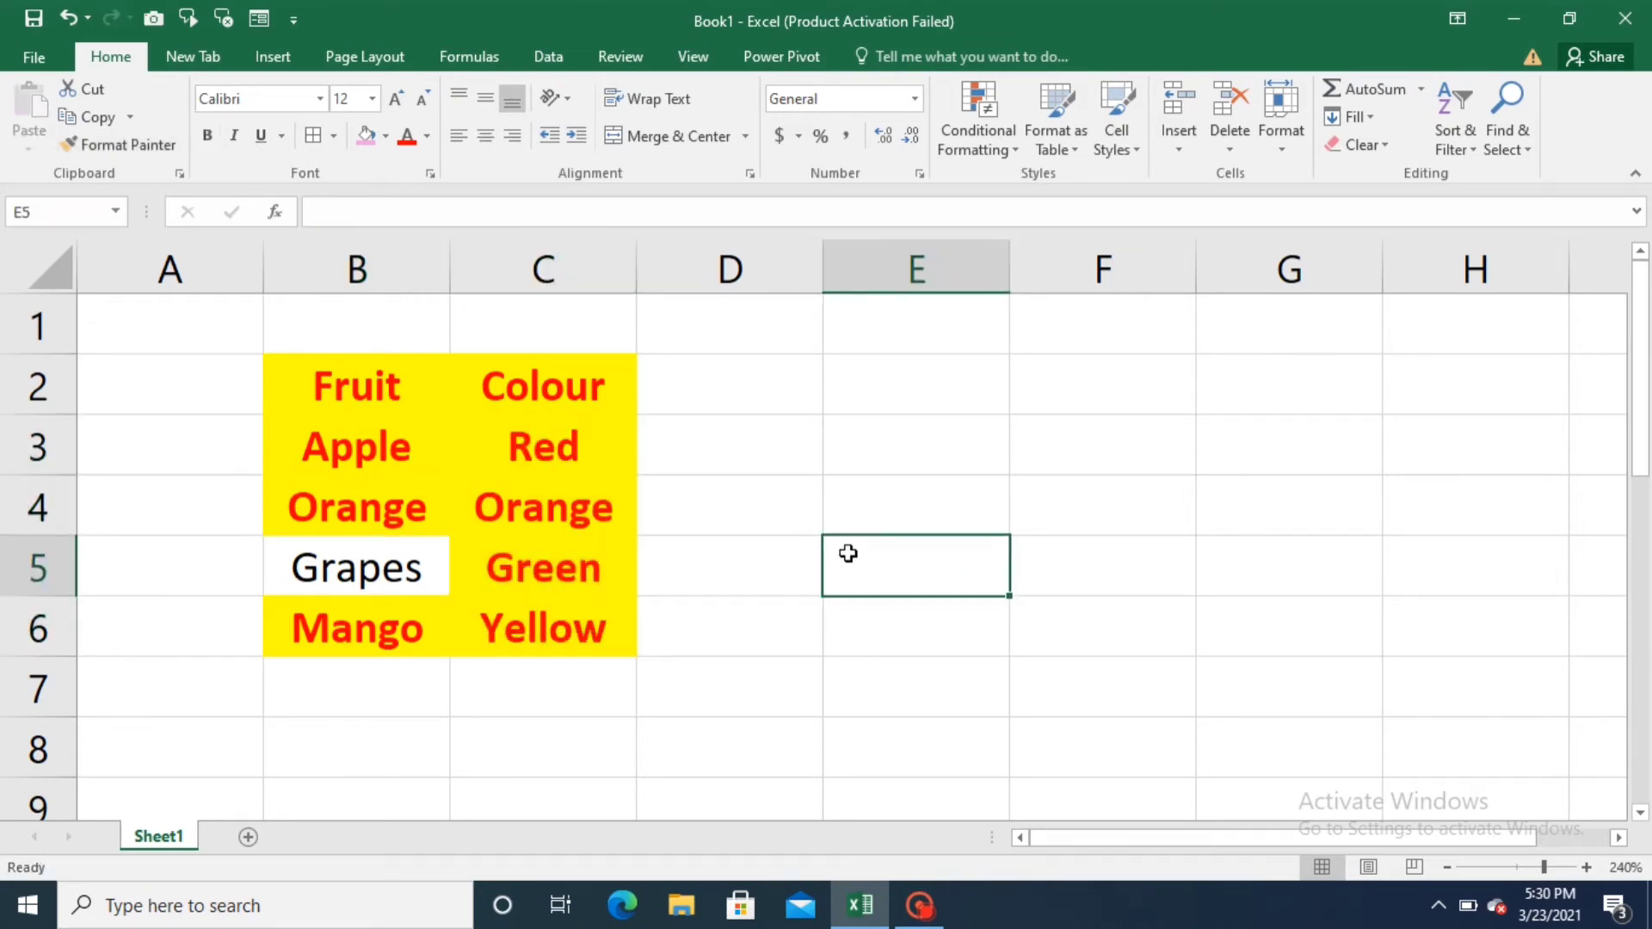
Undo all the Format Painter changes to the entries in B3:C6 and clear the copy marker.
key(ctrl+z)
key(ctrl+z)
key(ctrl+z)
key(ctrl+z)
key(ctrl+z)
key(ctrl+z)
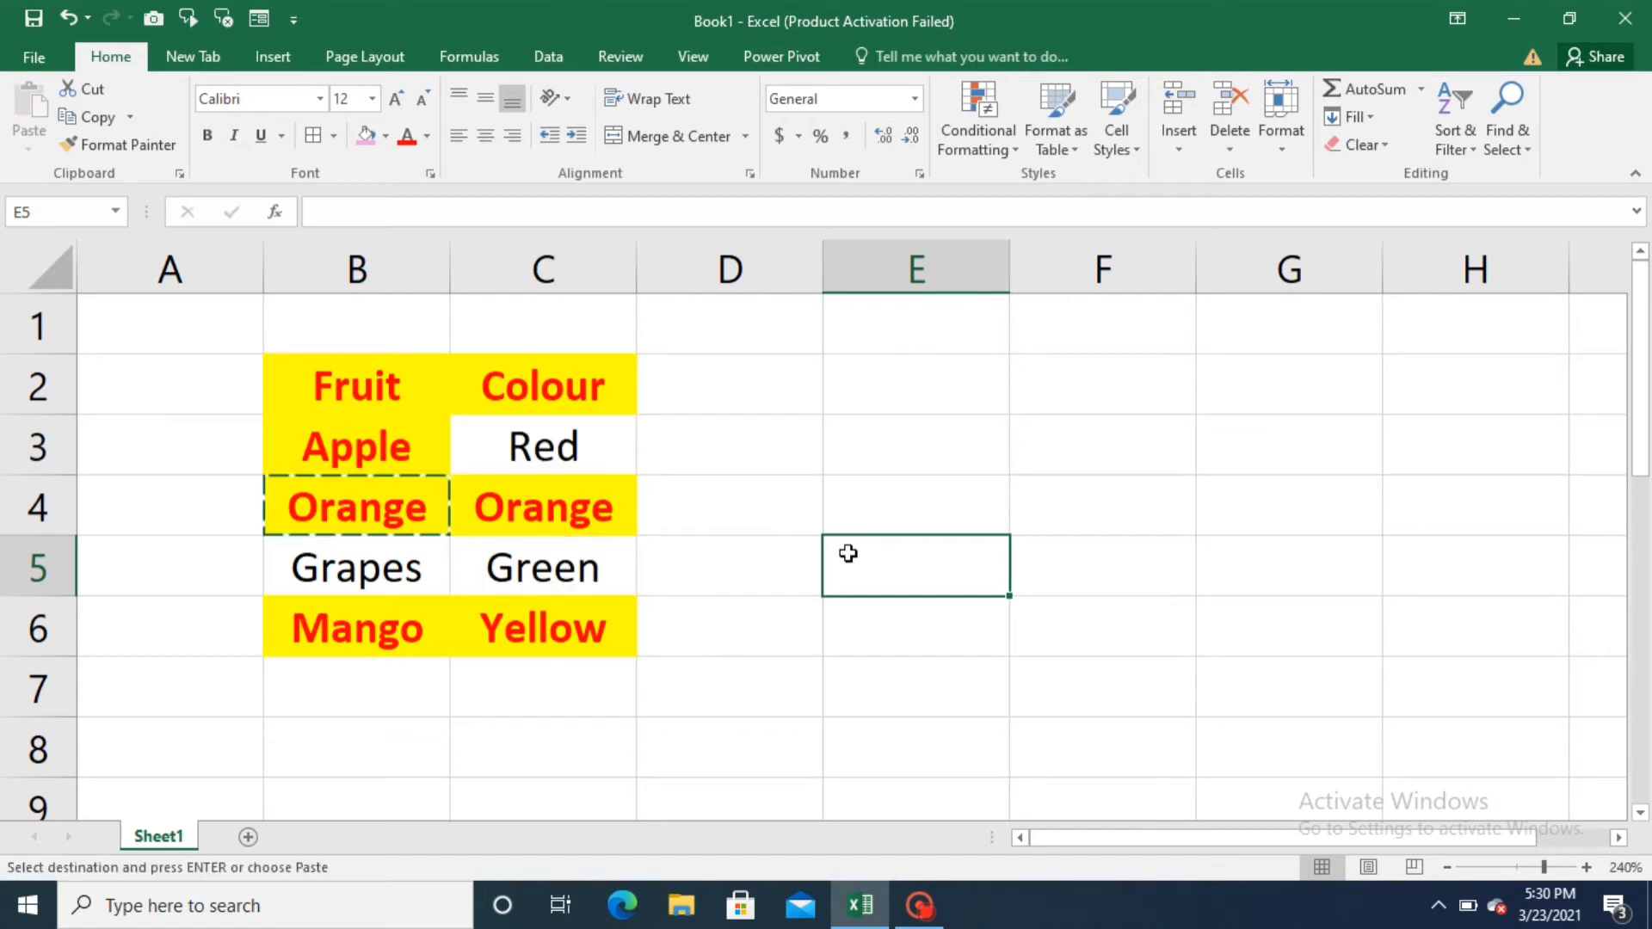
key(ctrl+z)
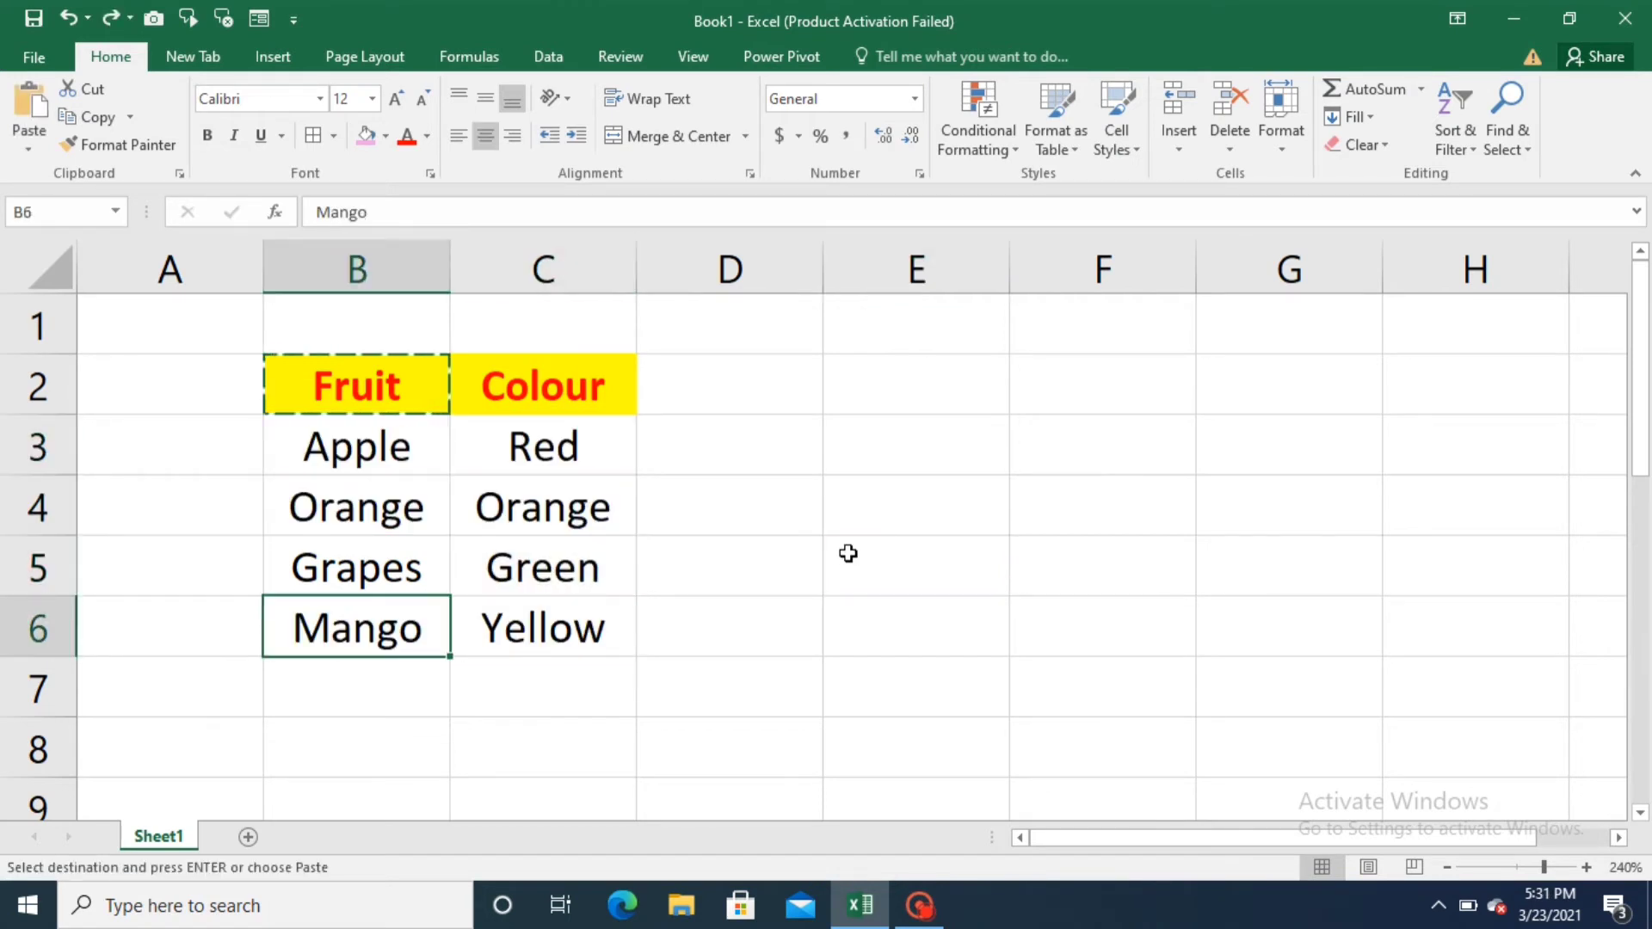
key(Escape)
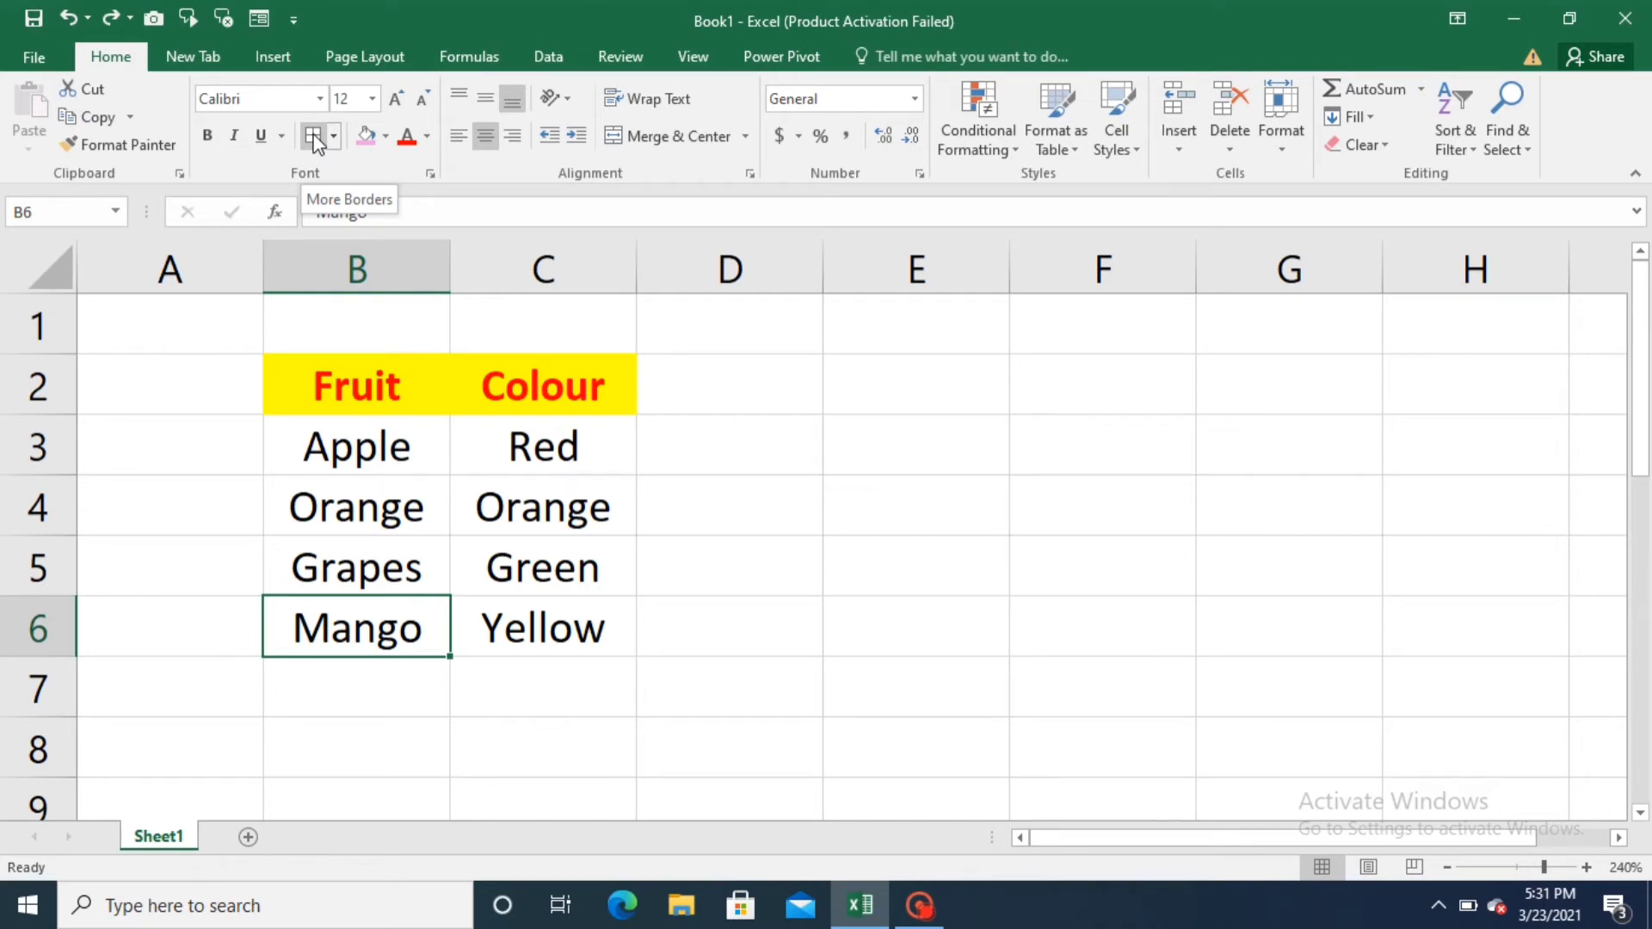
Apply a bottom border to the Mango cell B6.
click(334, 138)
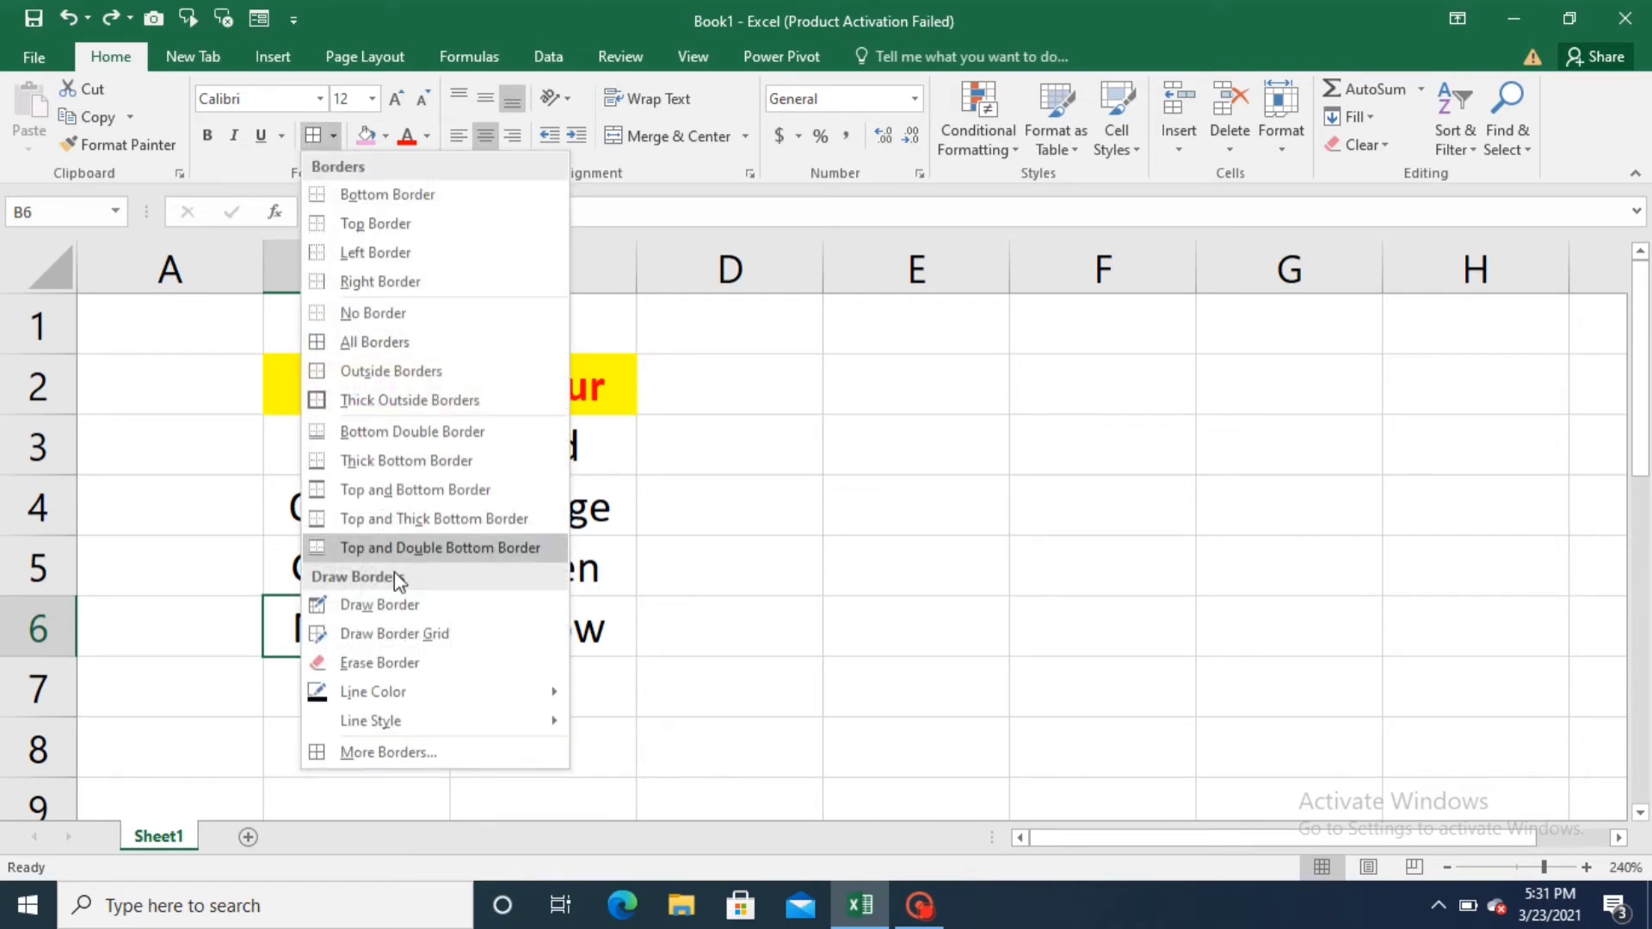
click(391, 195)
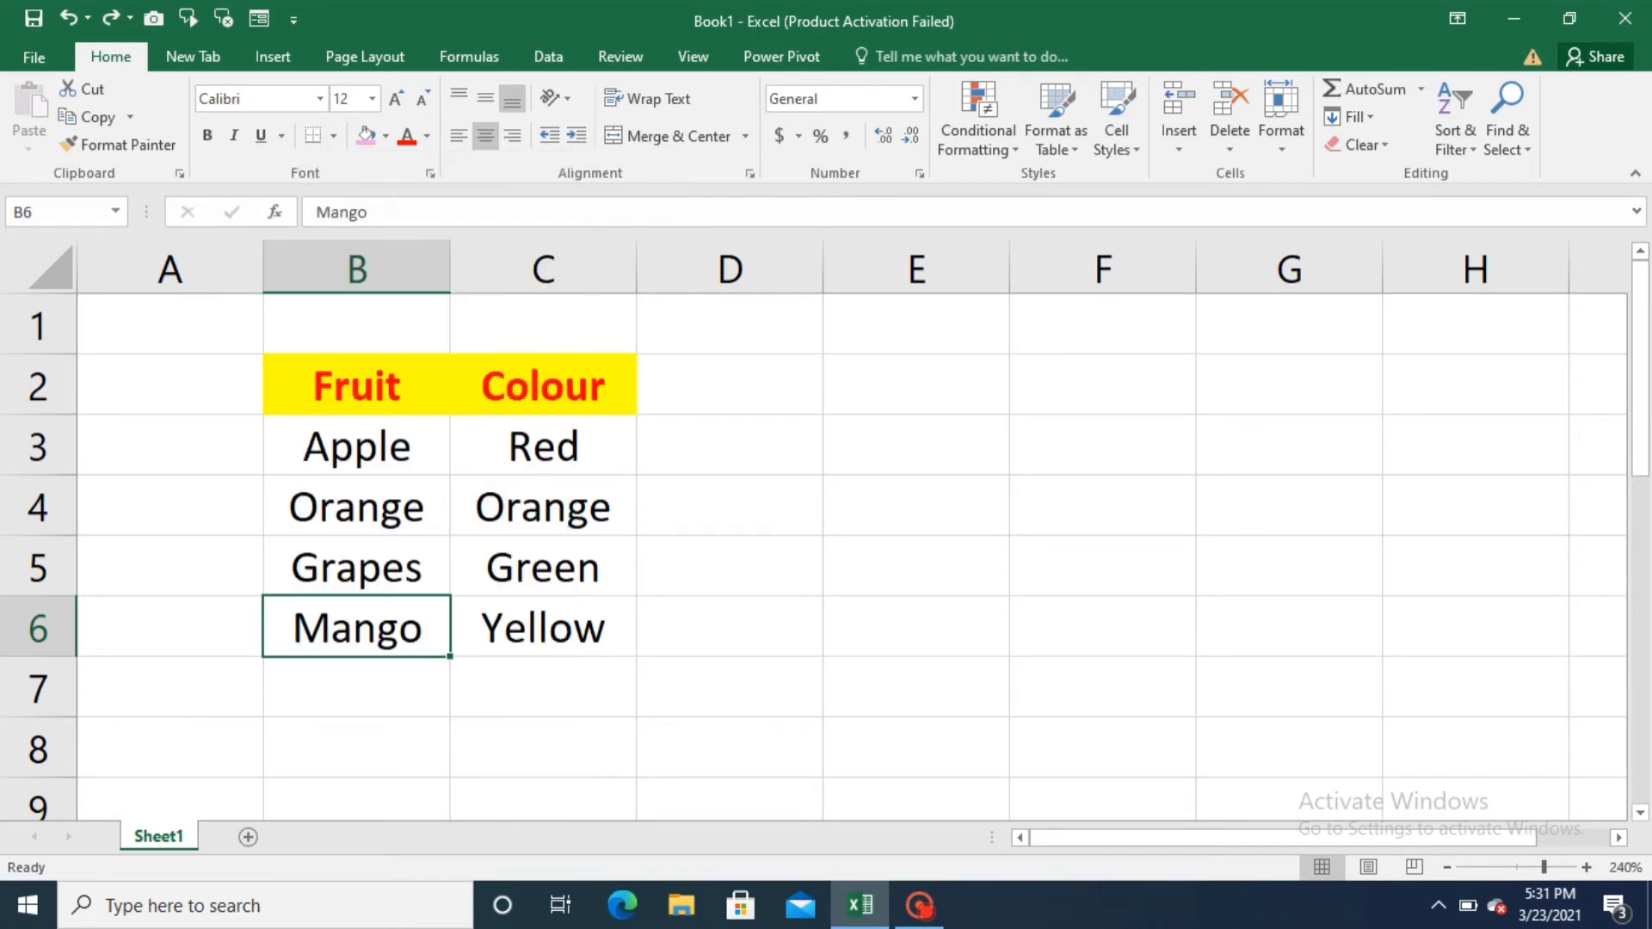
click(597, 701)
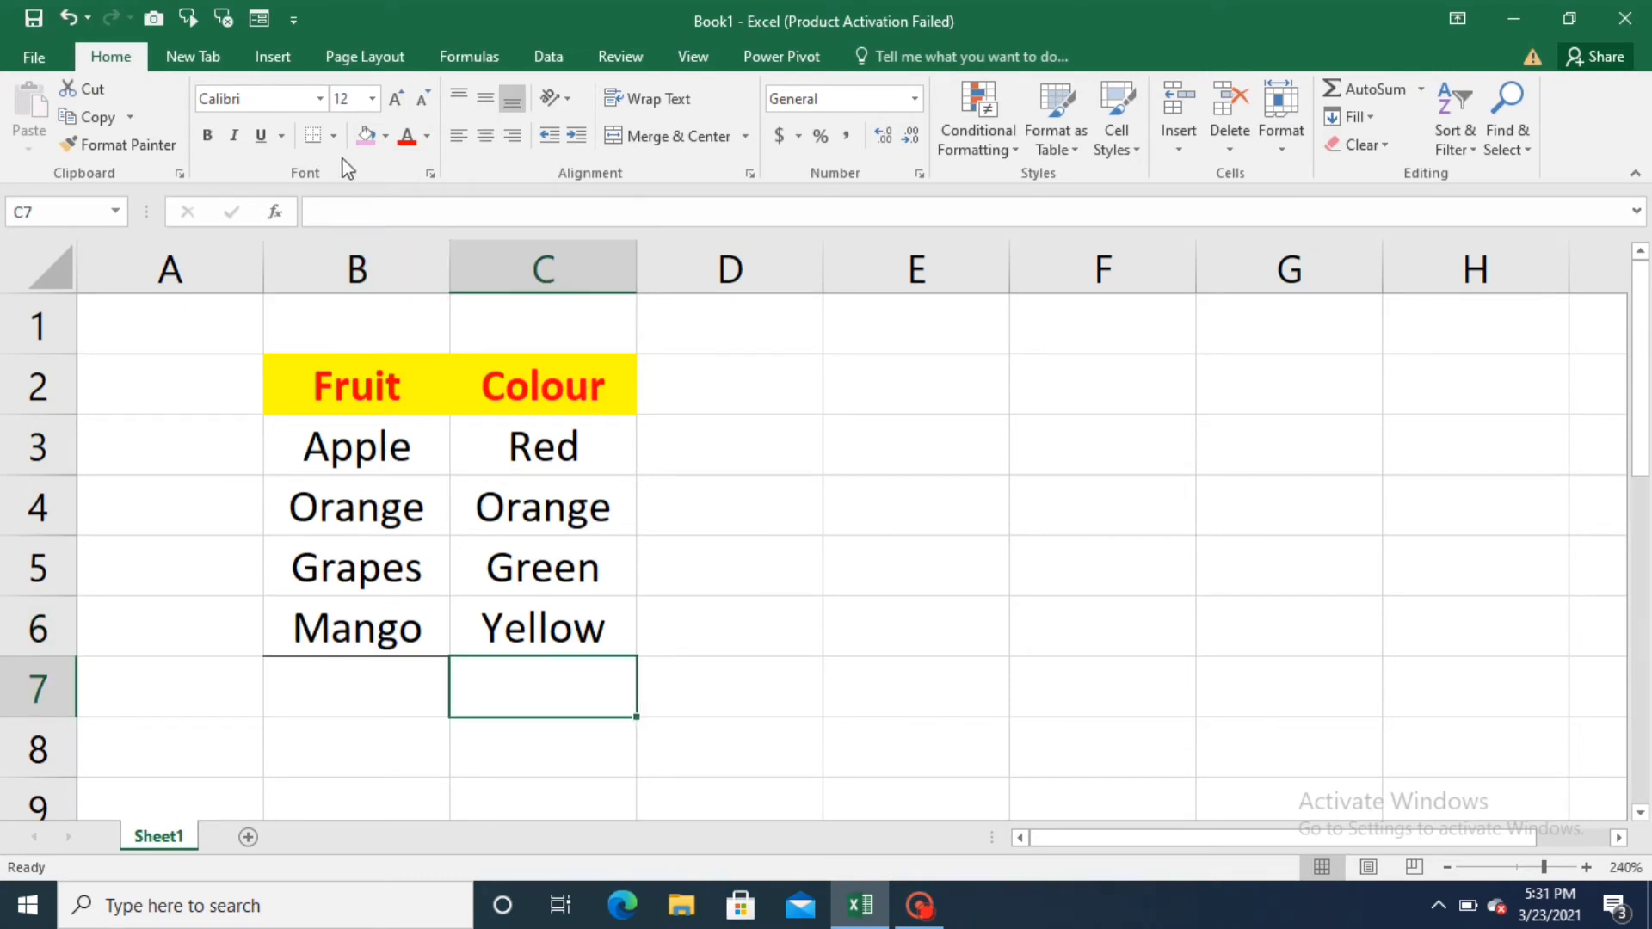
Apply outside borders around the whole fruit and colour table in B2:C6.
click(334, 136)
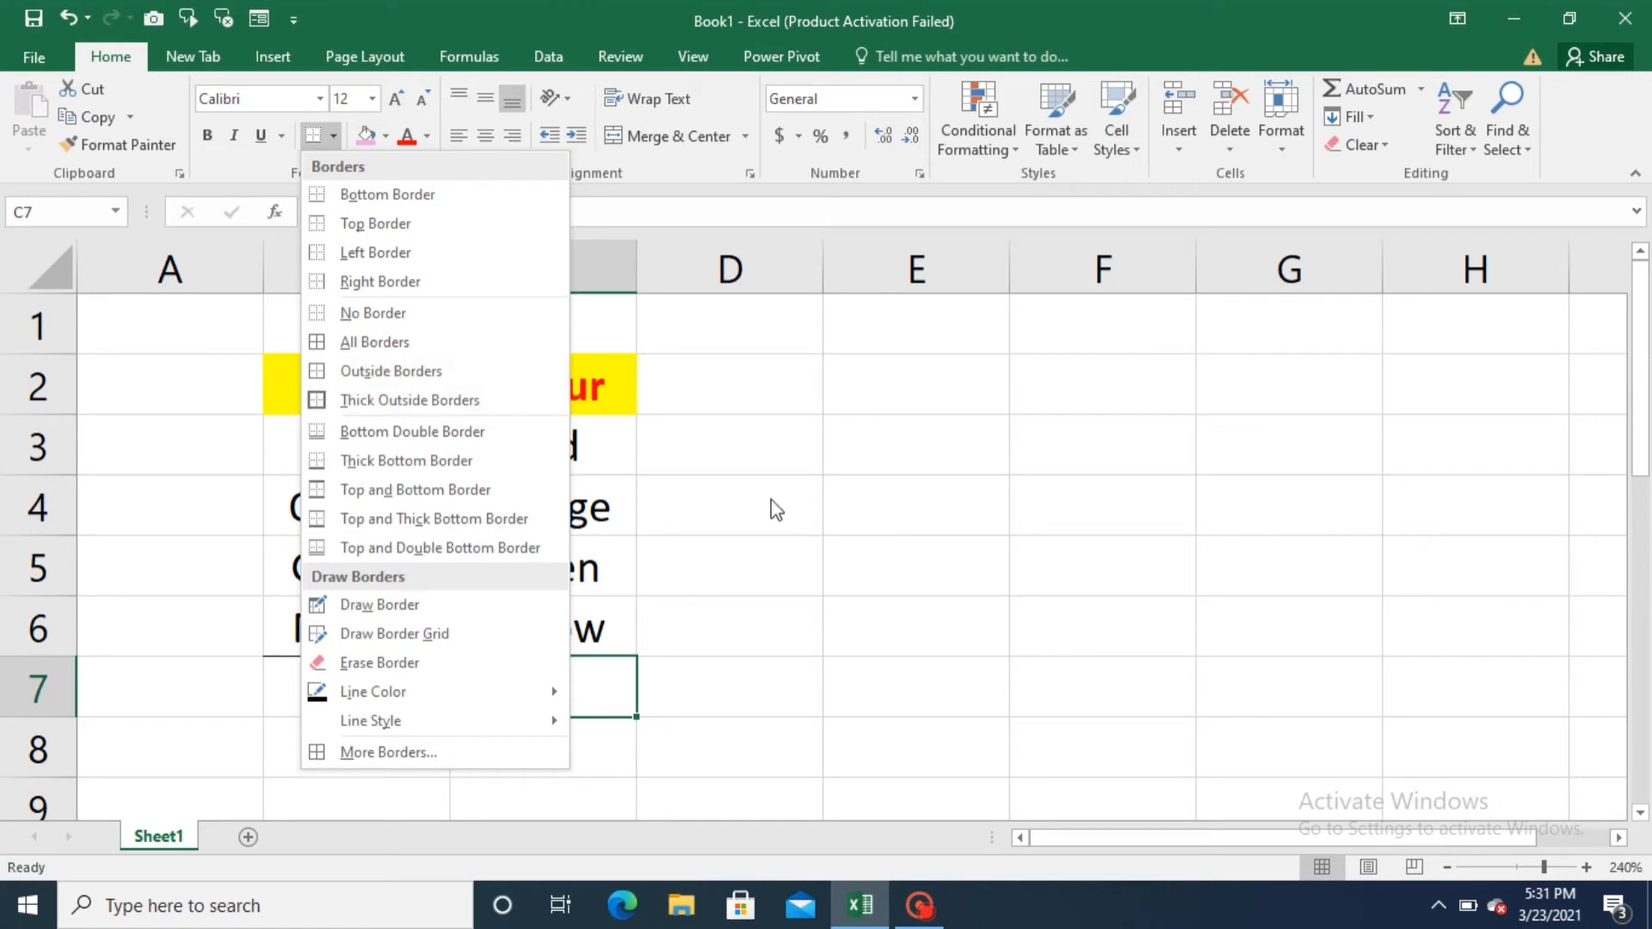
click(745, 497)
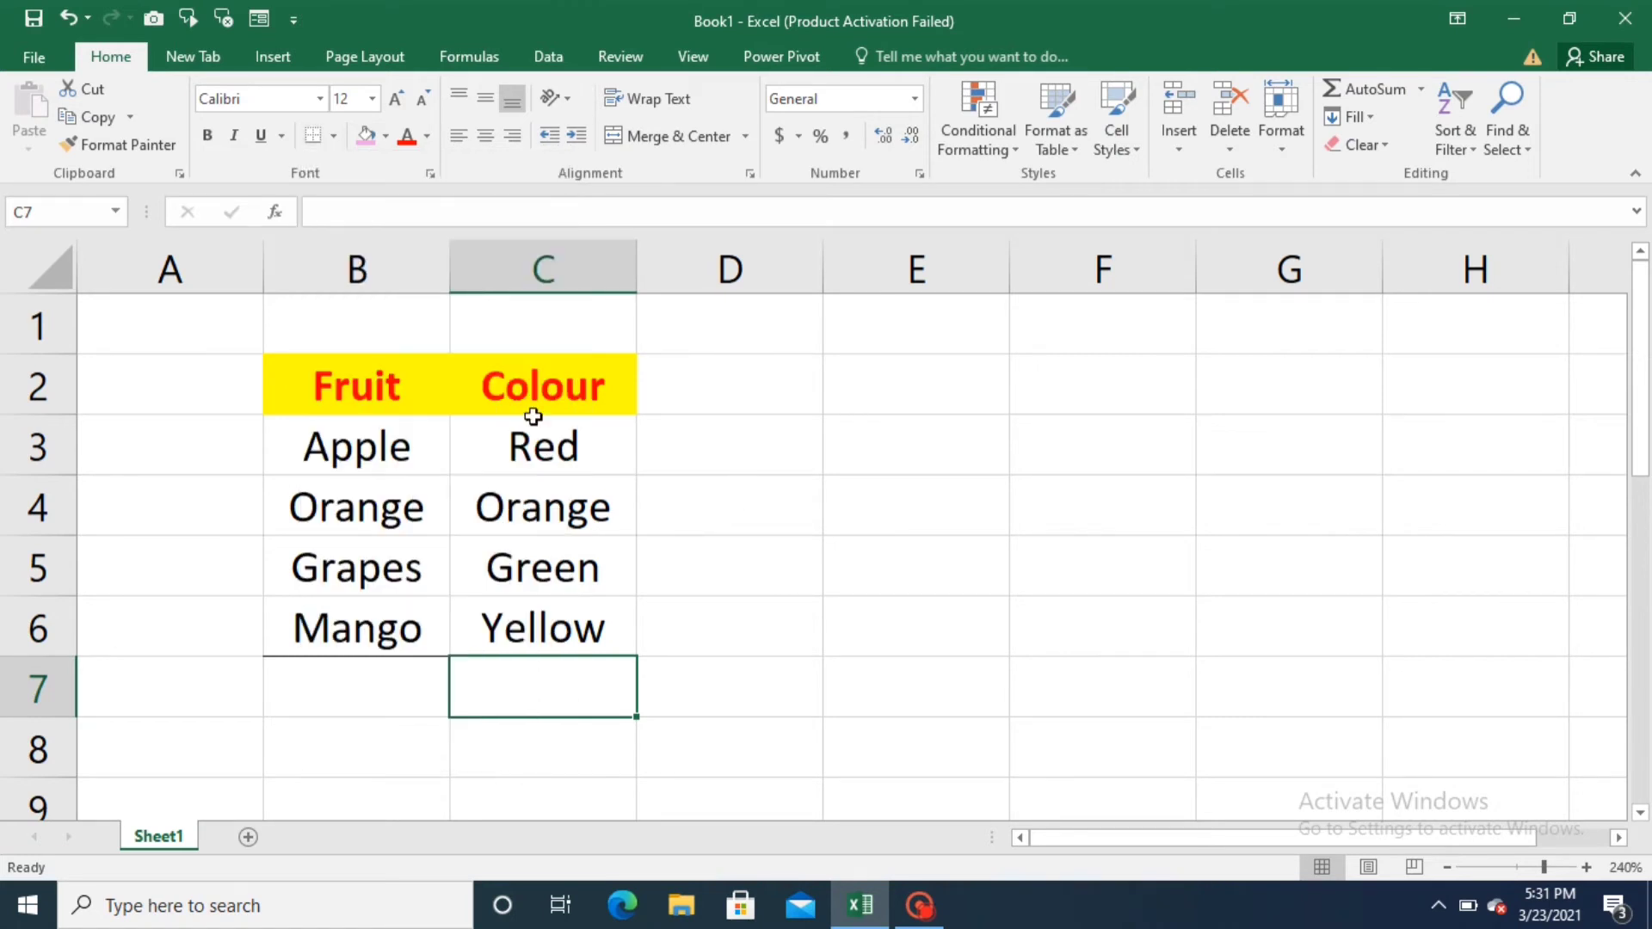
click(305, 373)
key(shift+Right)
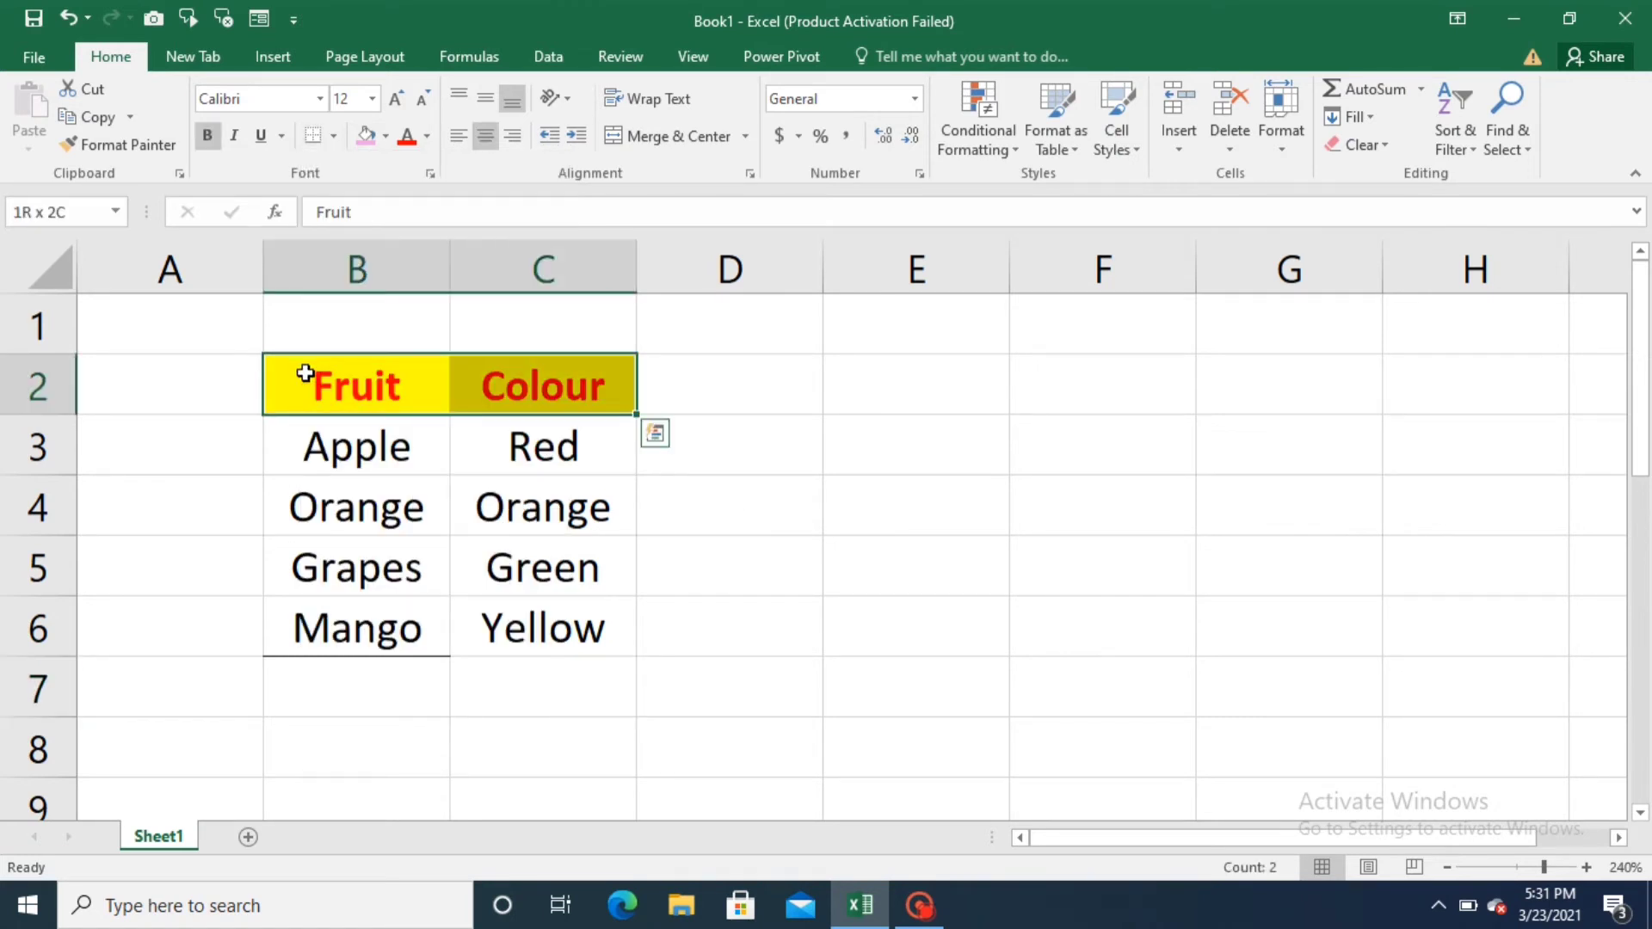
key(shift+Down)
key(shift+Down)
key(shift+Down)
key(shift+Down)
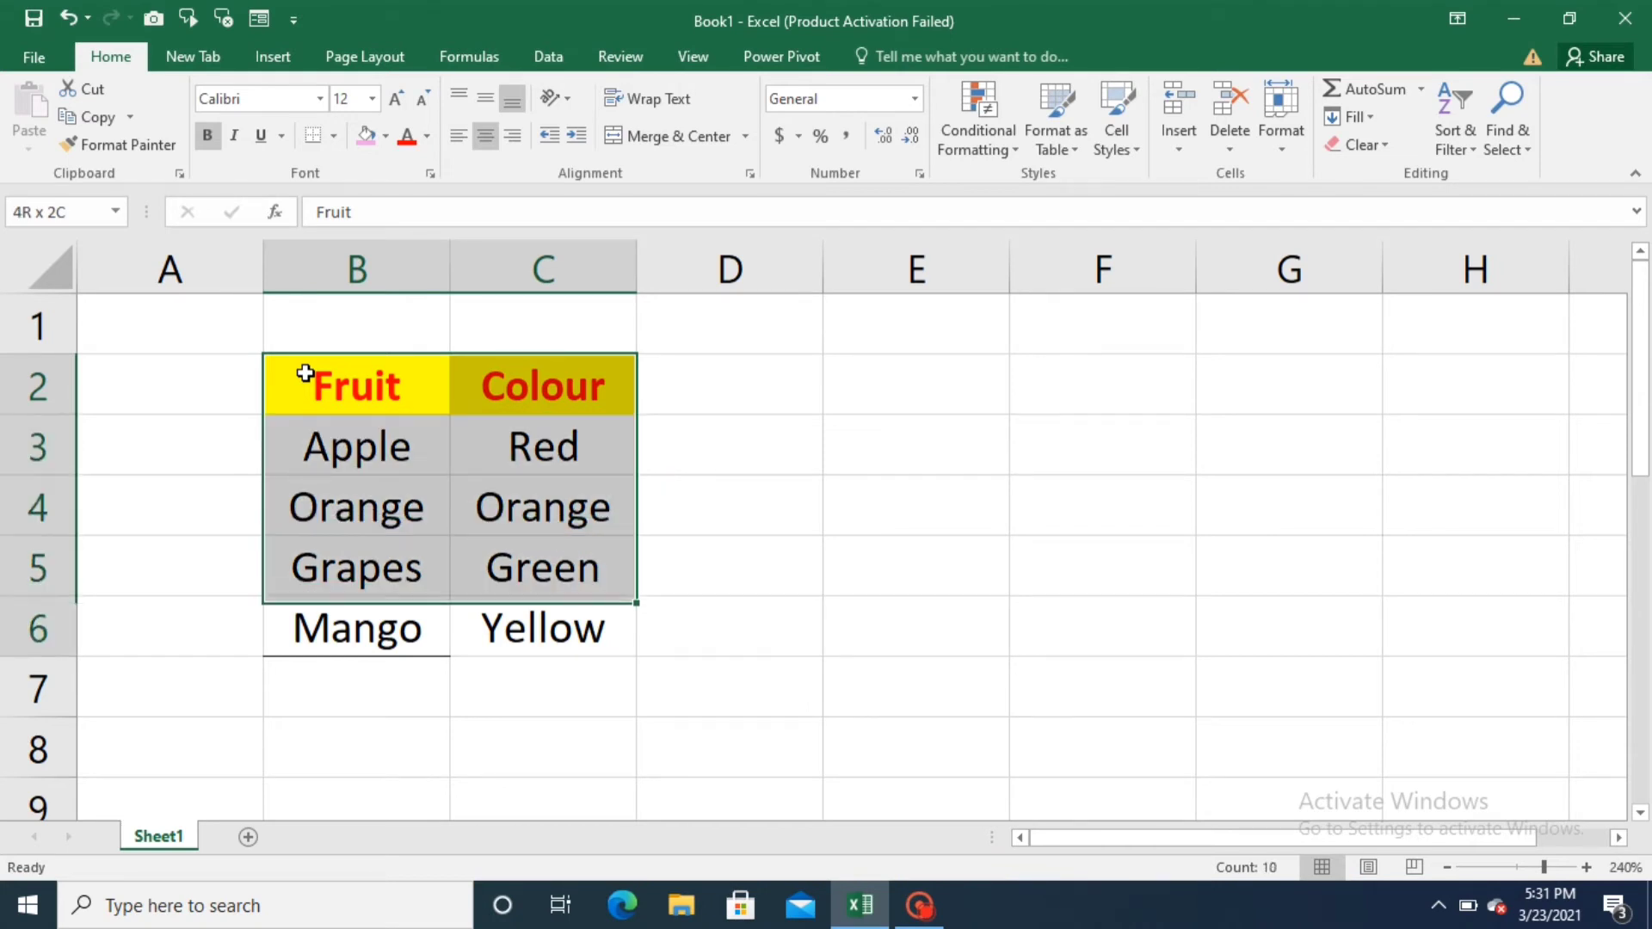
click(333, 136)
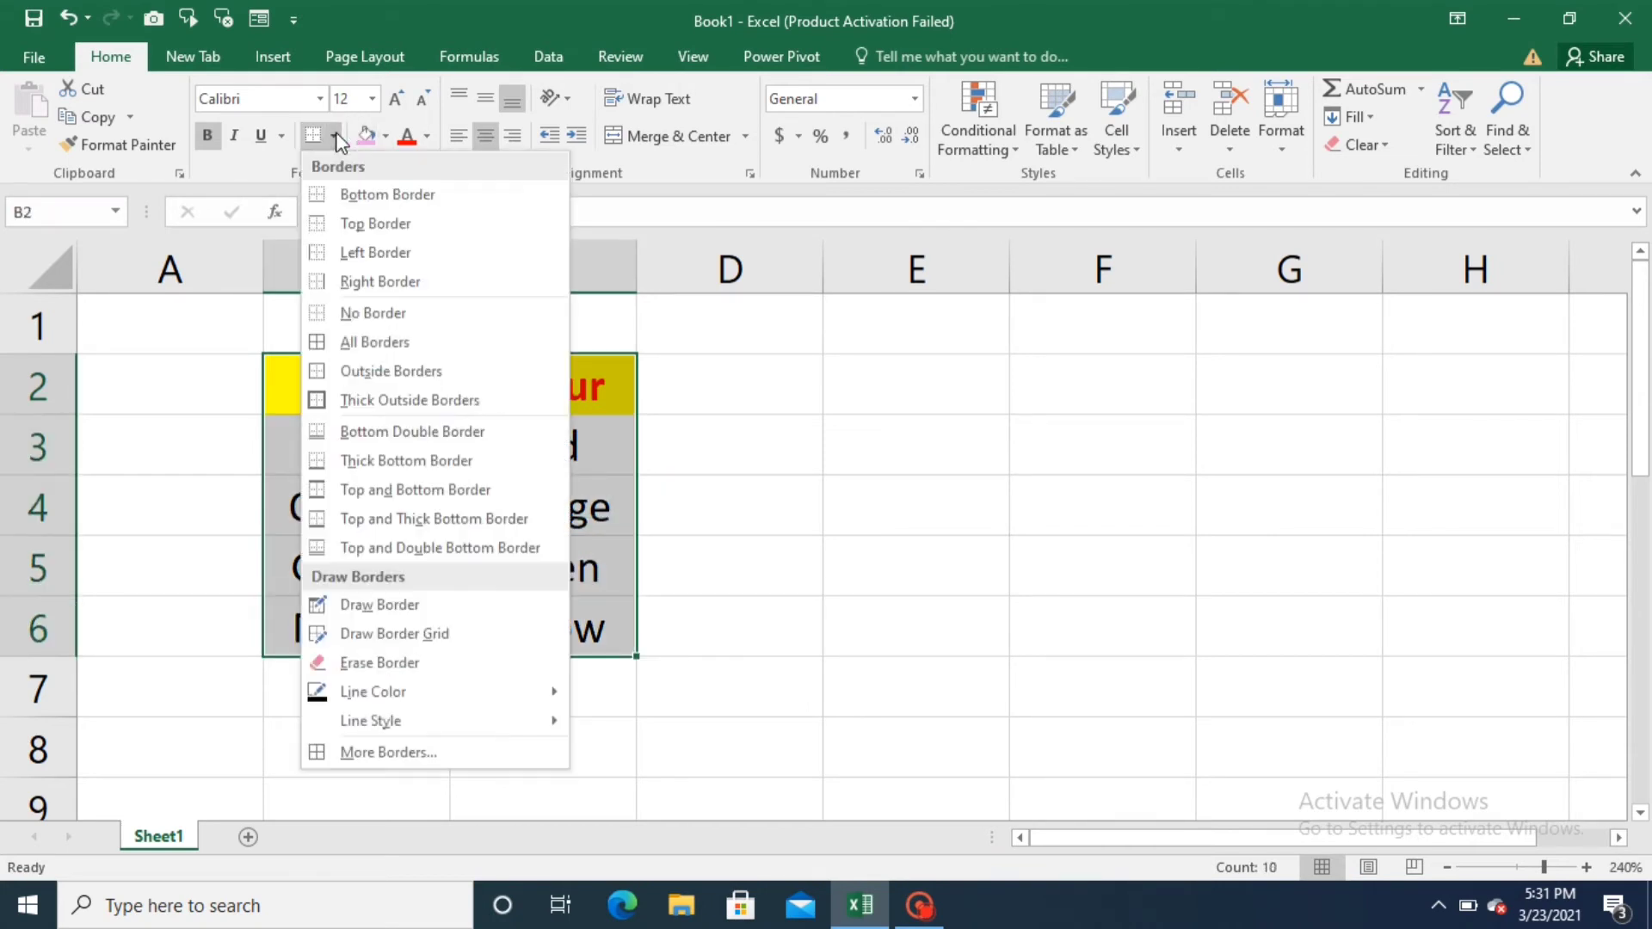
click(394, 379)
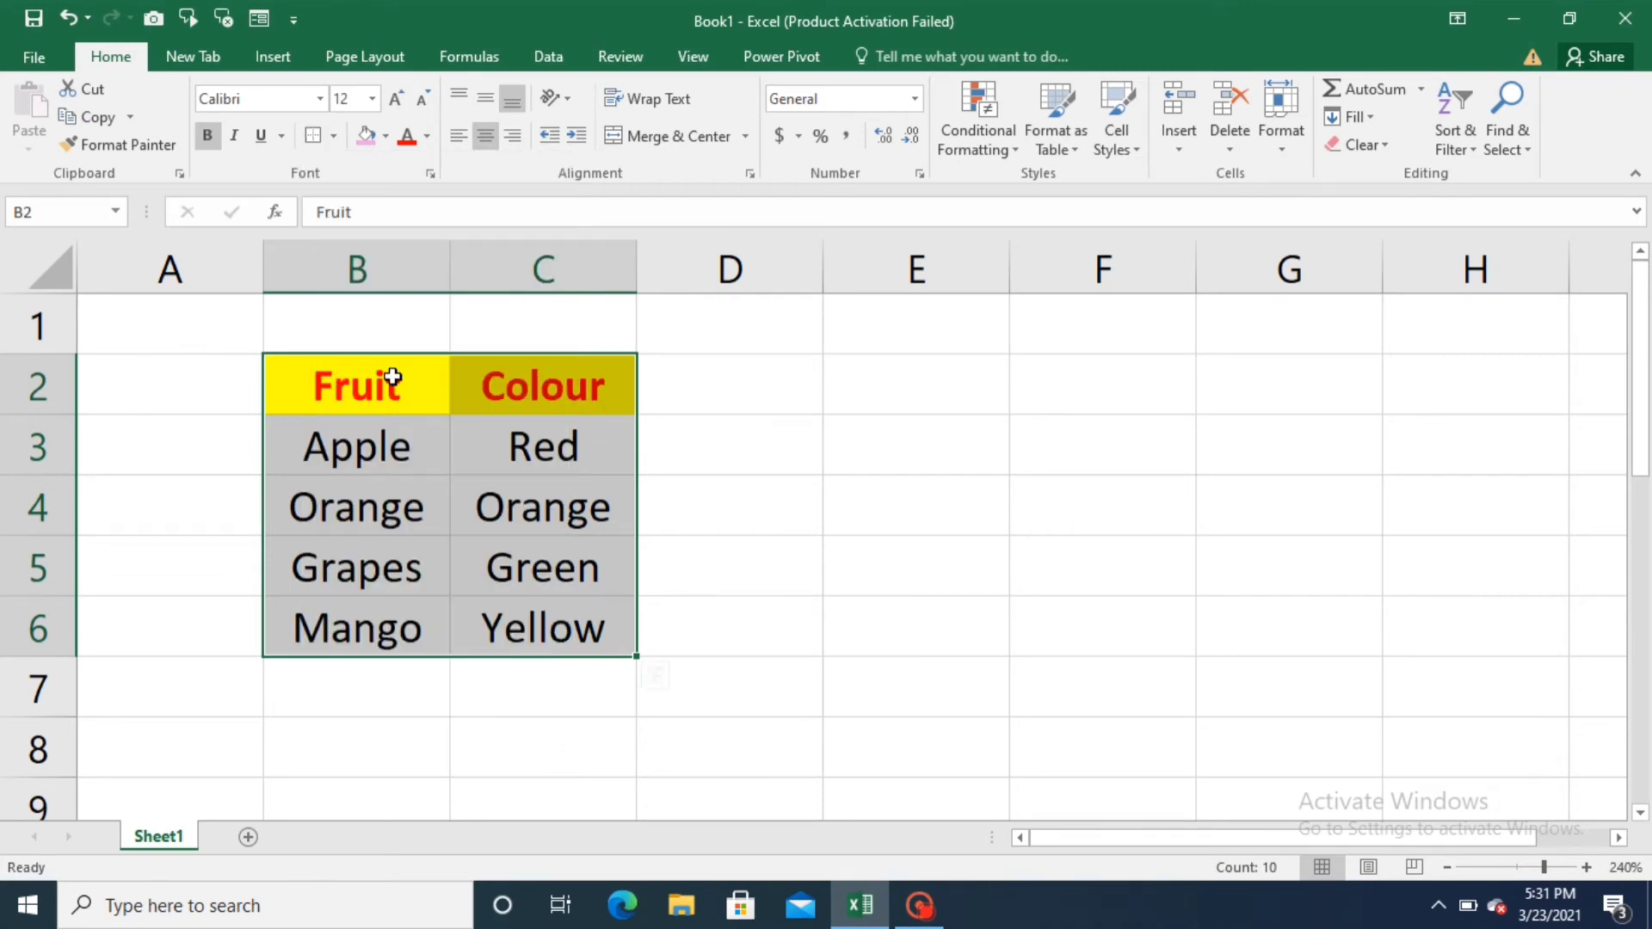
click(729, 484)
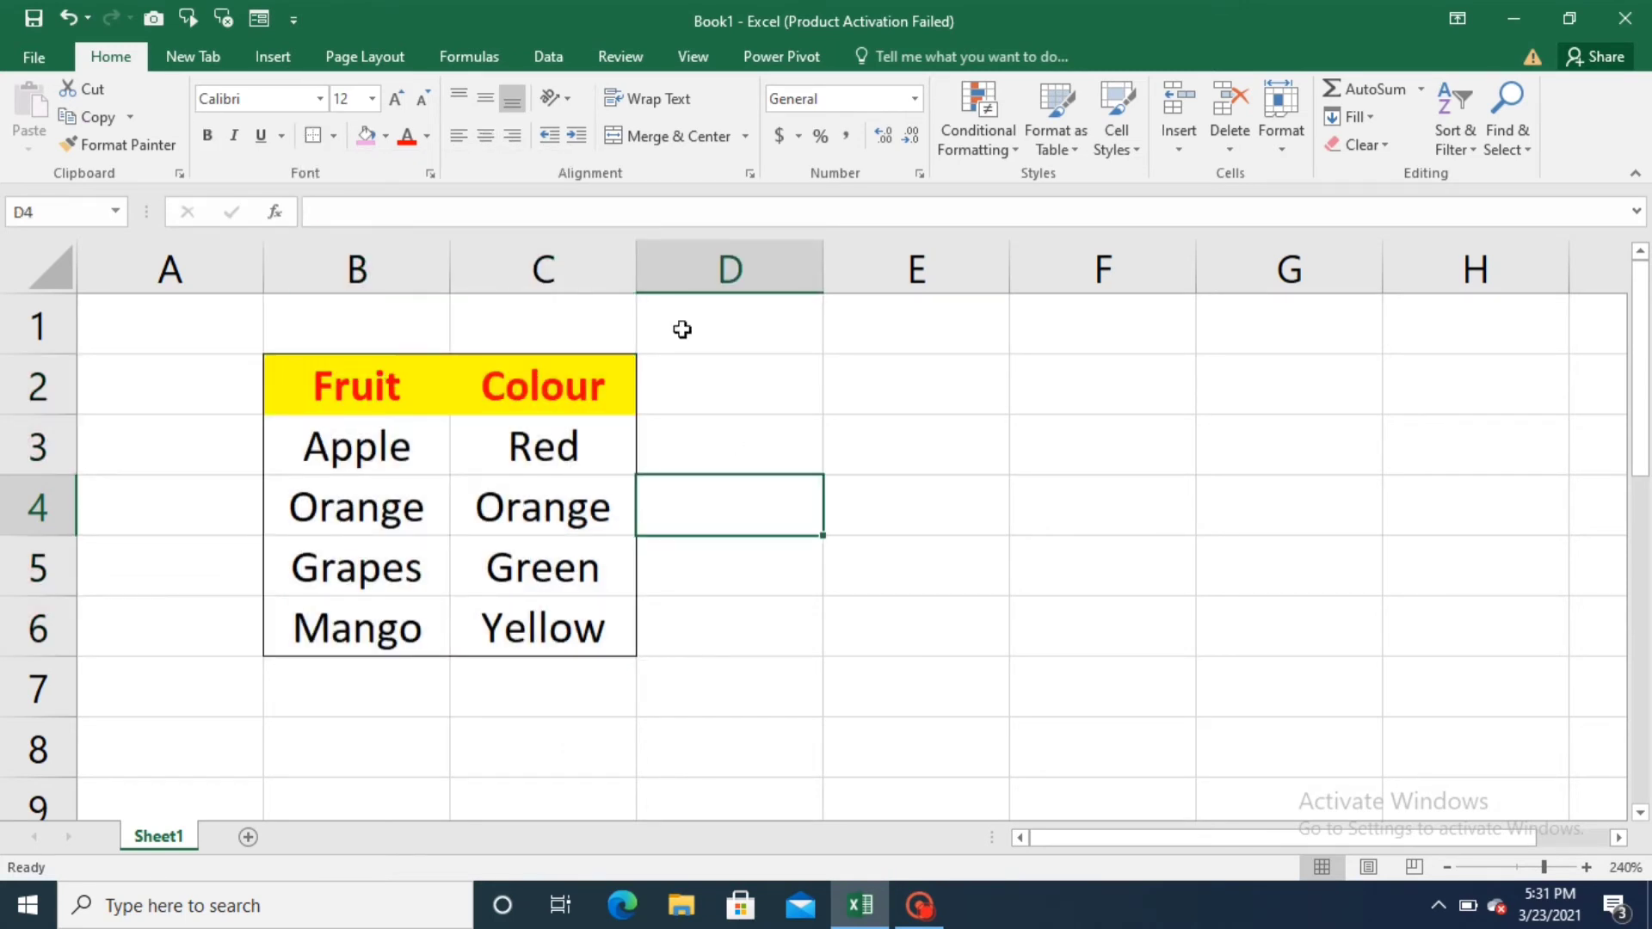
Apply all borders to every cell of the table range B2:C6.
click(327, 375)
key(shift+Right)
key(shift+Down)
key(shift+Down)
key(shift+Down)
key(shift+Down)
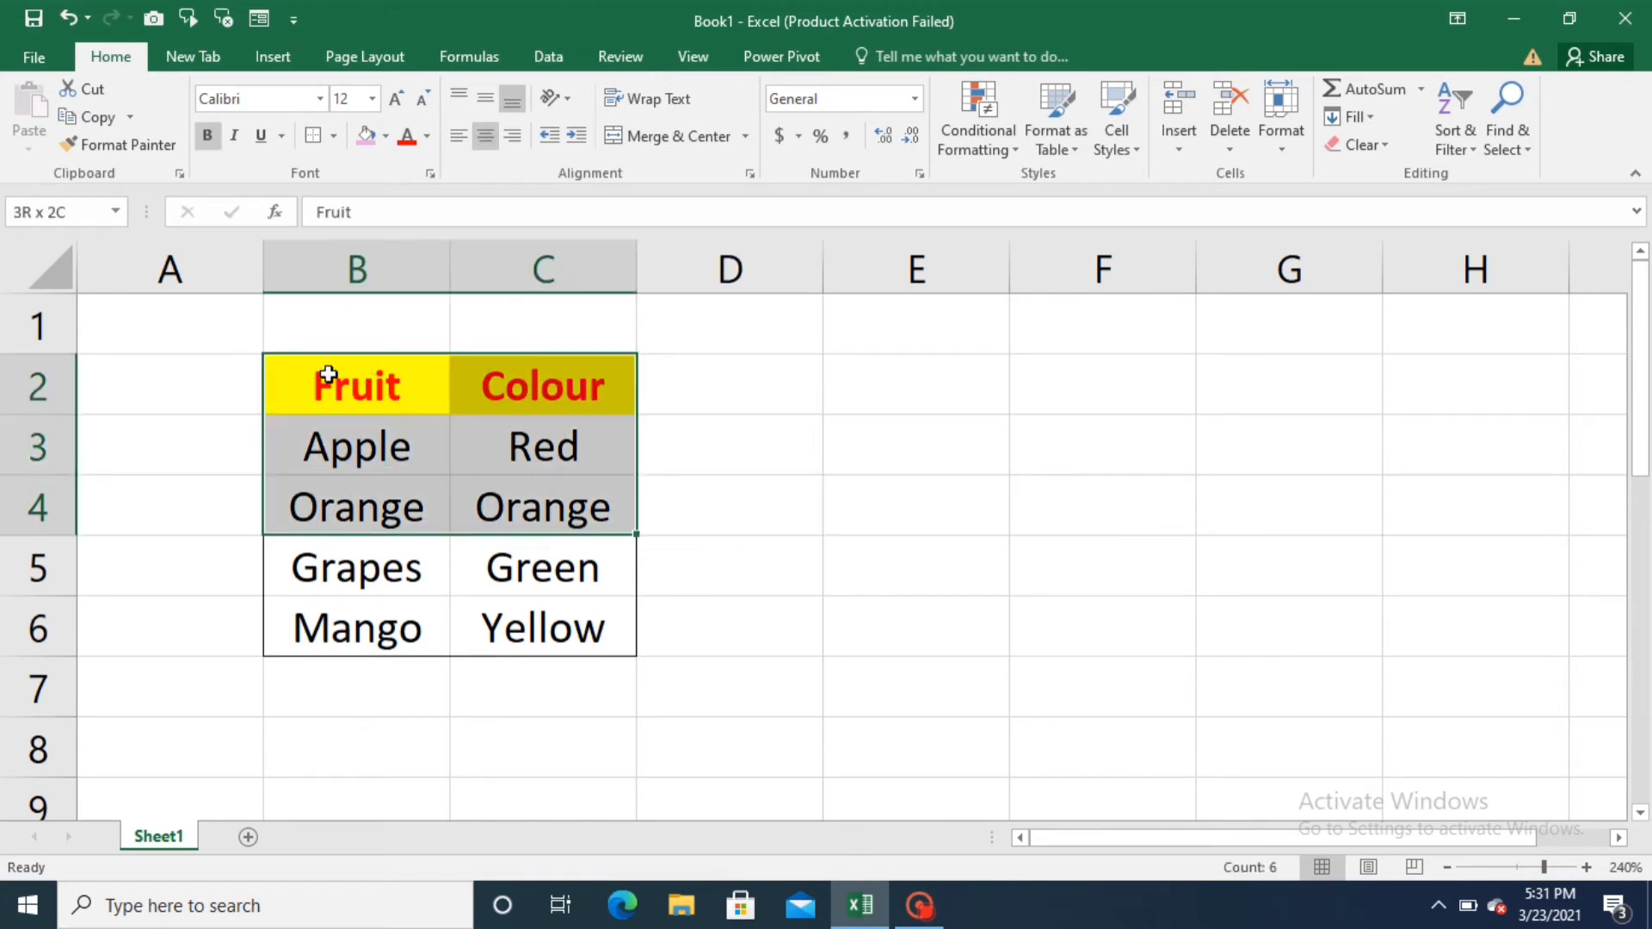
click(334, 136)
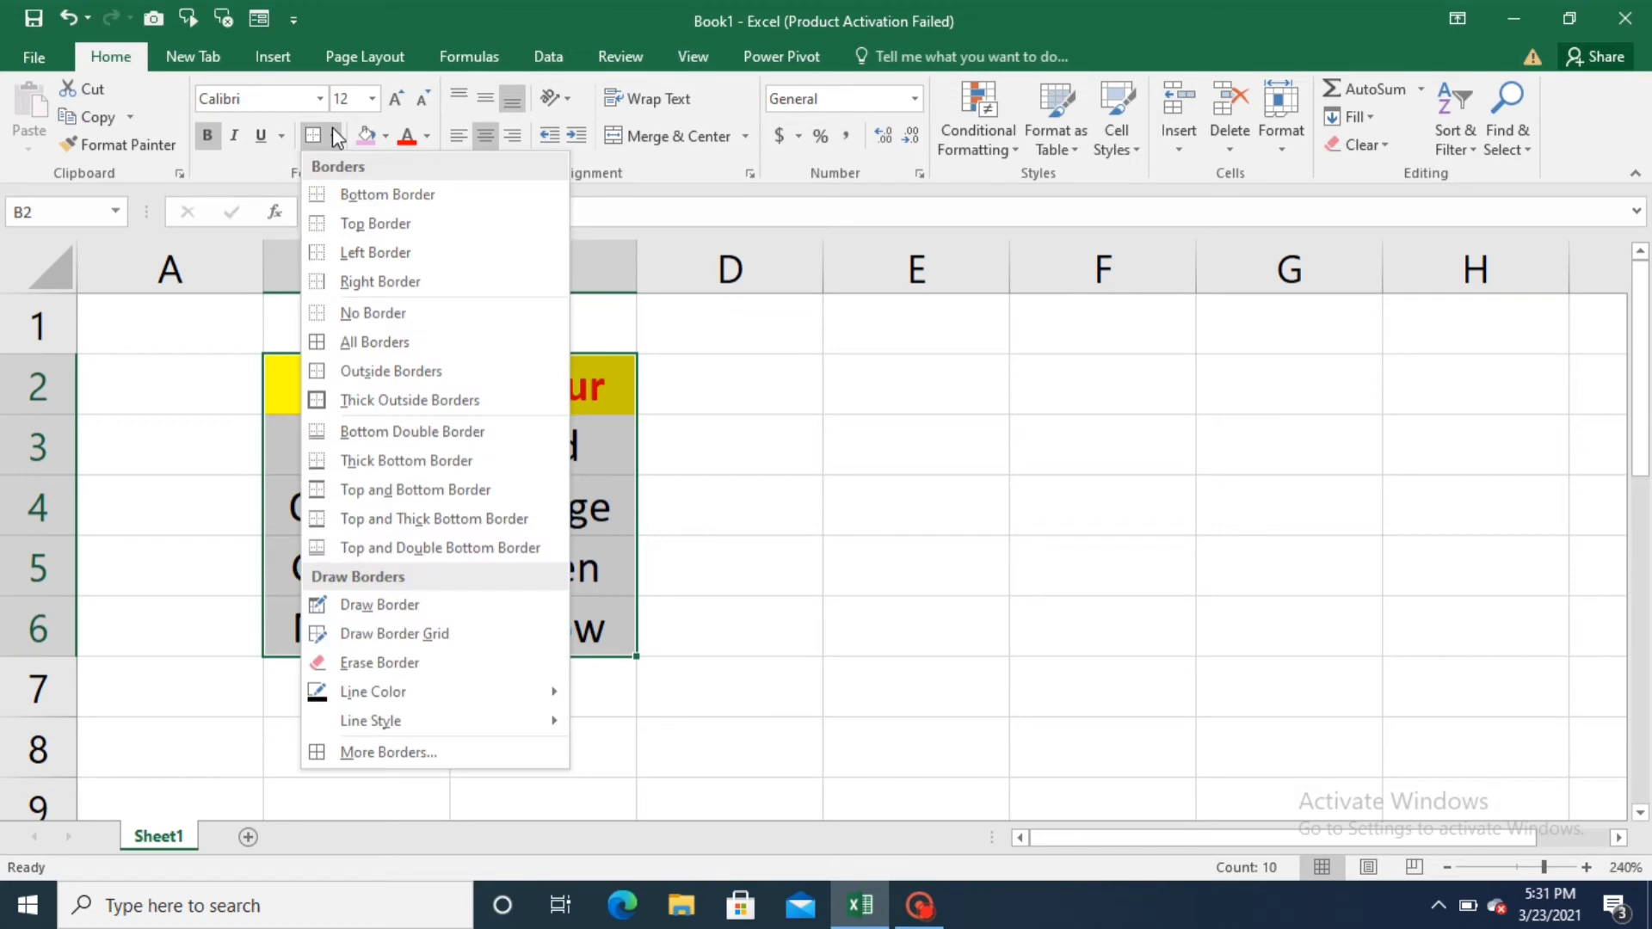
click(383, 332)
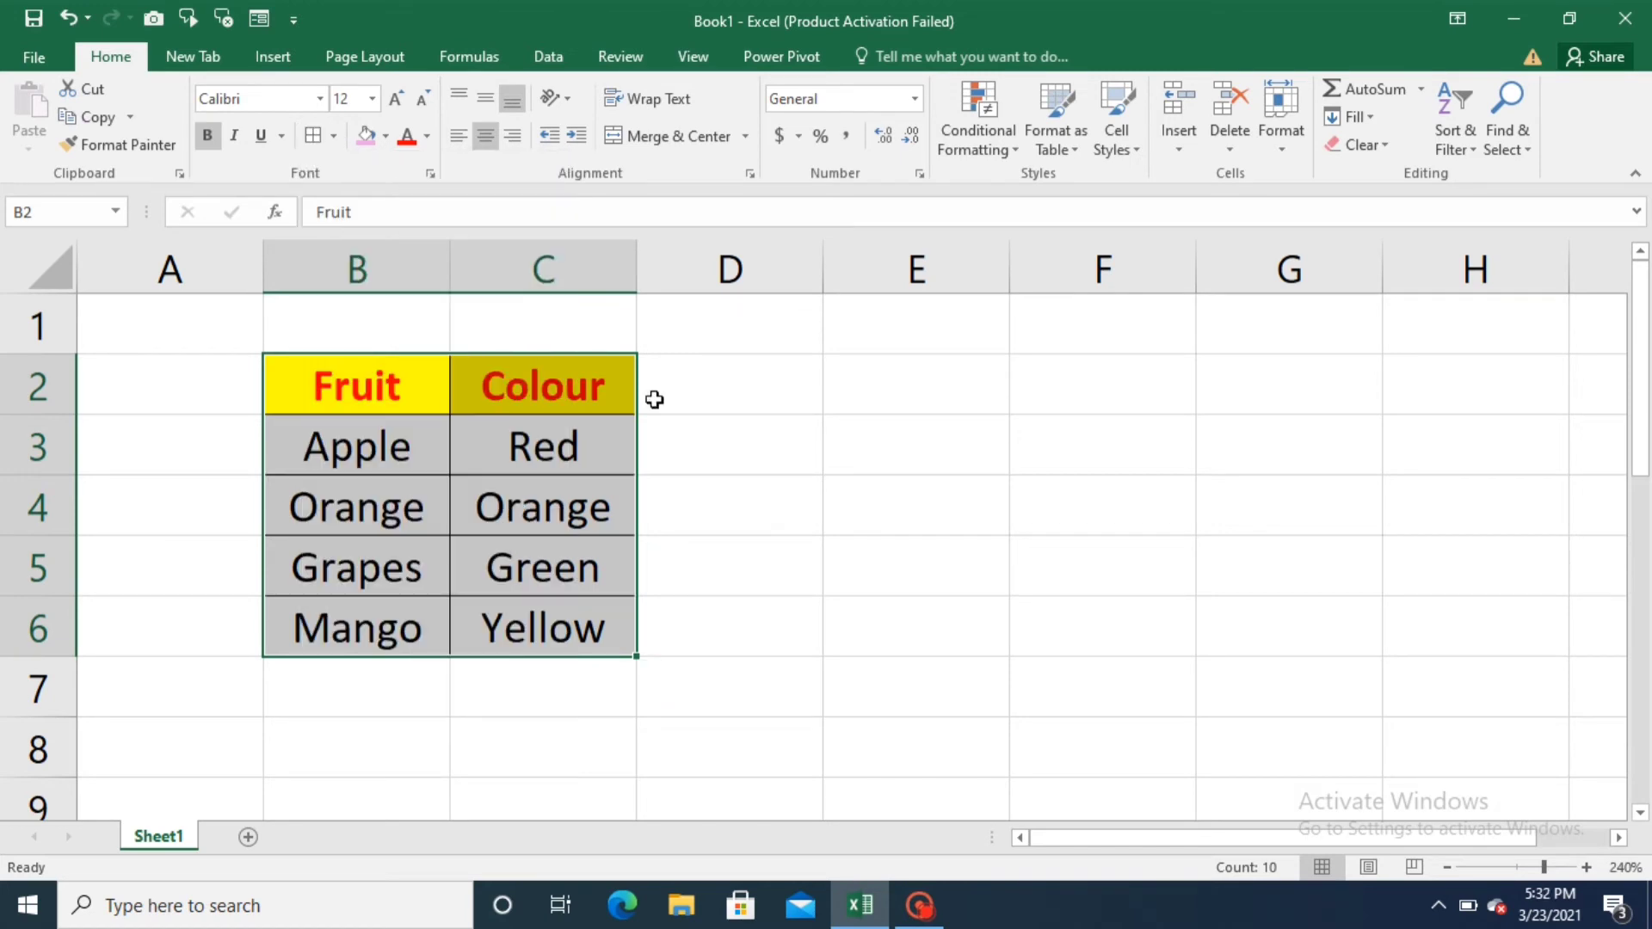
click(731, 463)
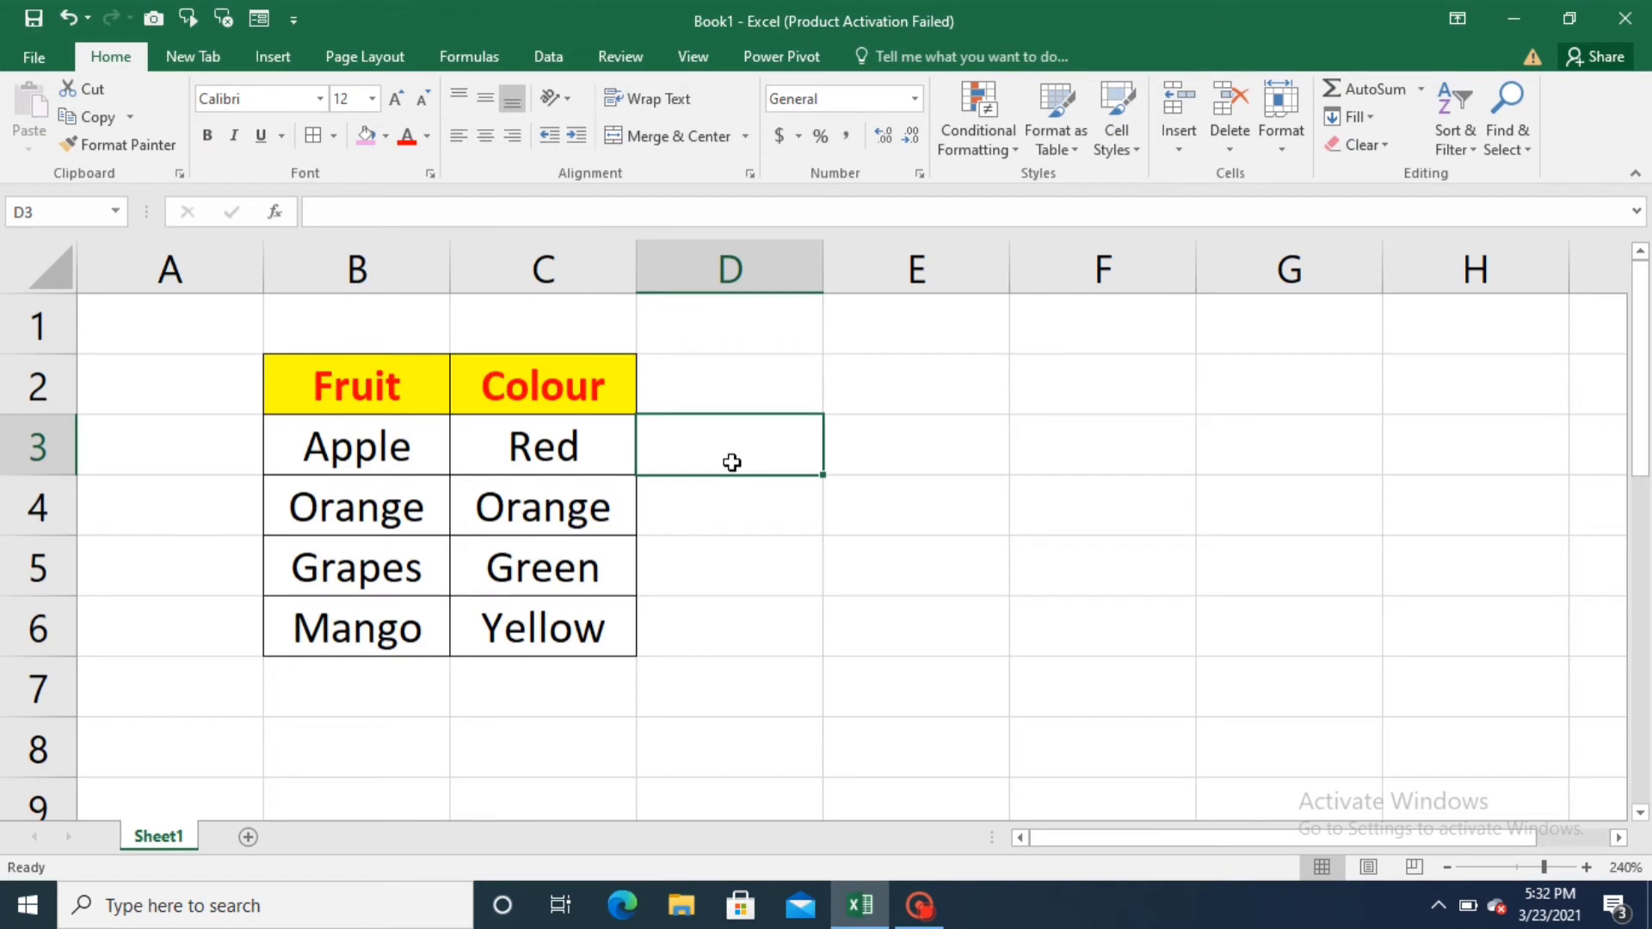
Apply thick outside borders around the table range B2:C6.
click(340, 370)
key(shift+Right)
key(shift+Down)
key(shift+Down)
key(shift+Down)
key(shift+Down)
key(shift+Down)
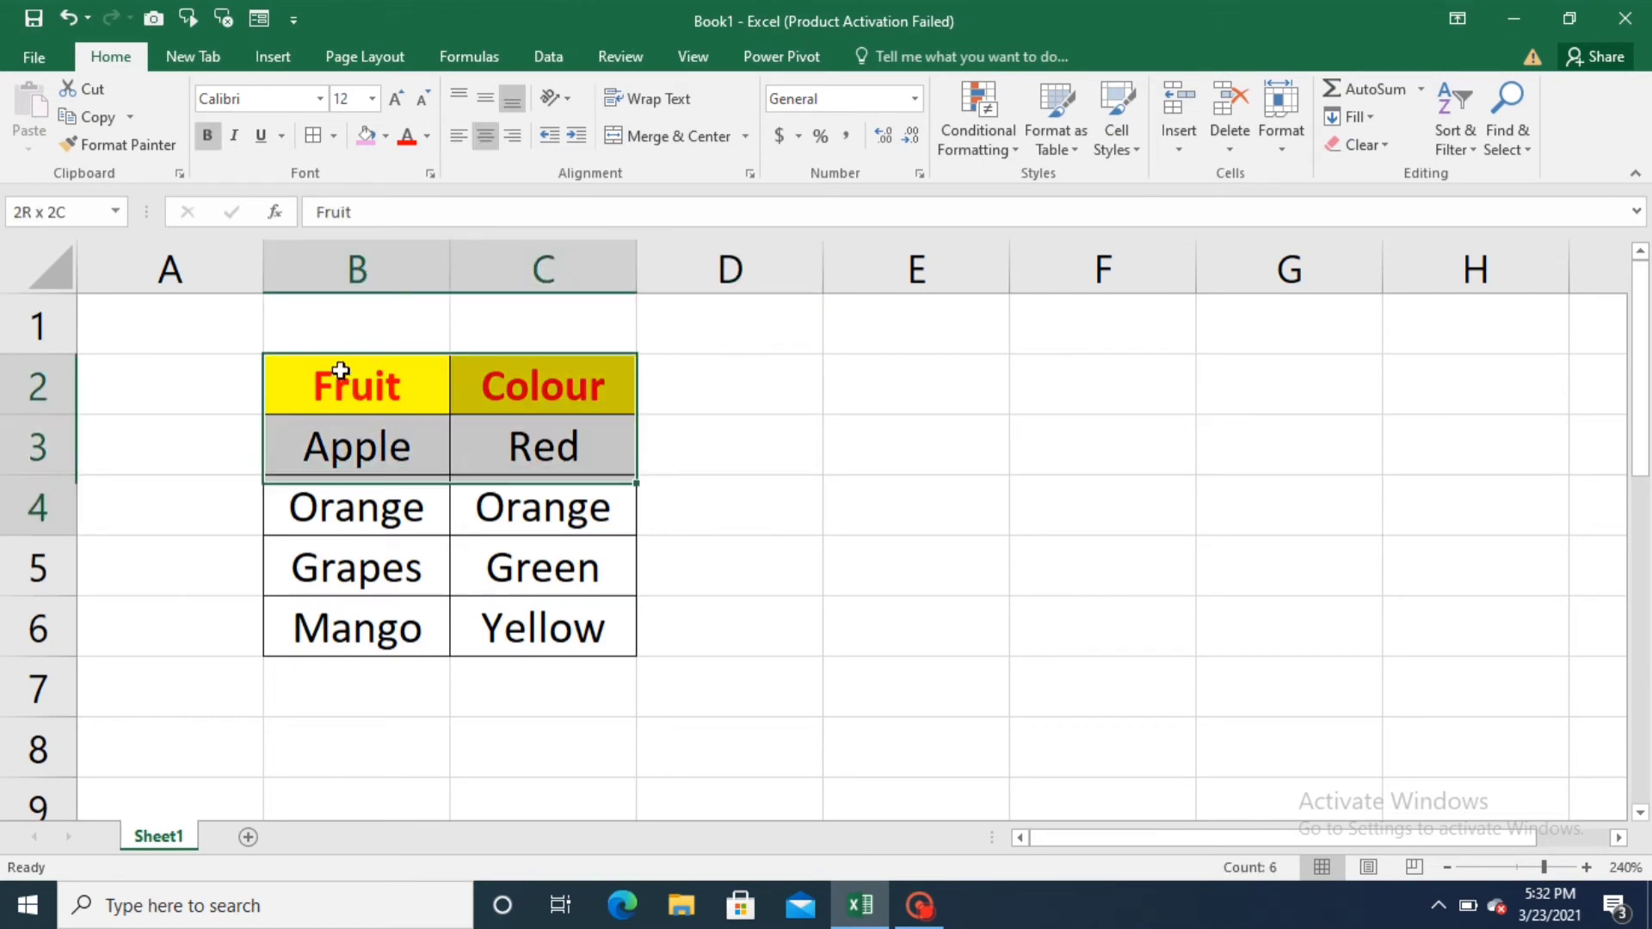
key(shift+Up)
key(shift+Up)
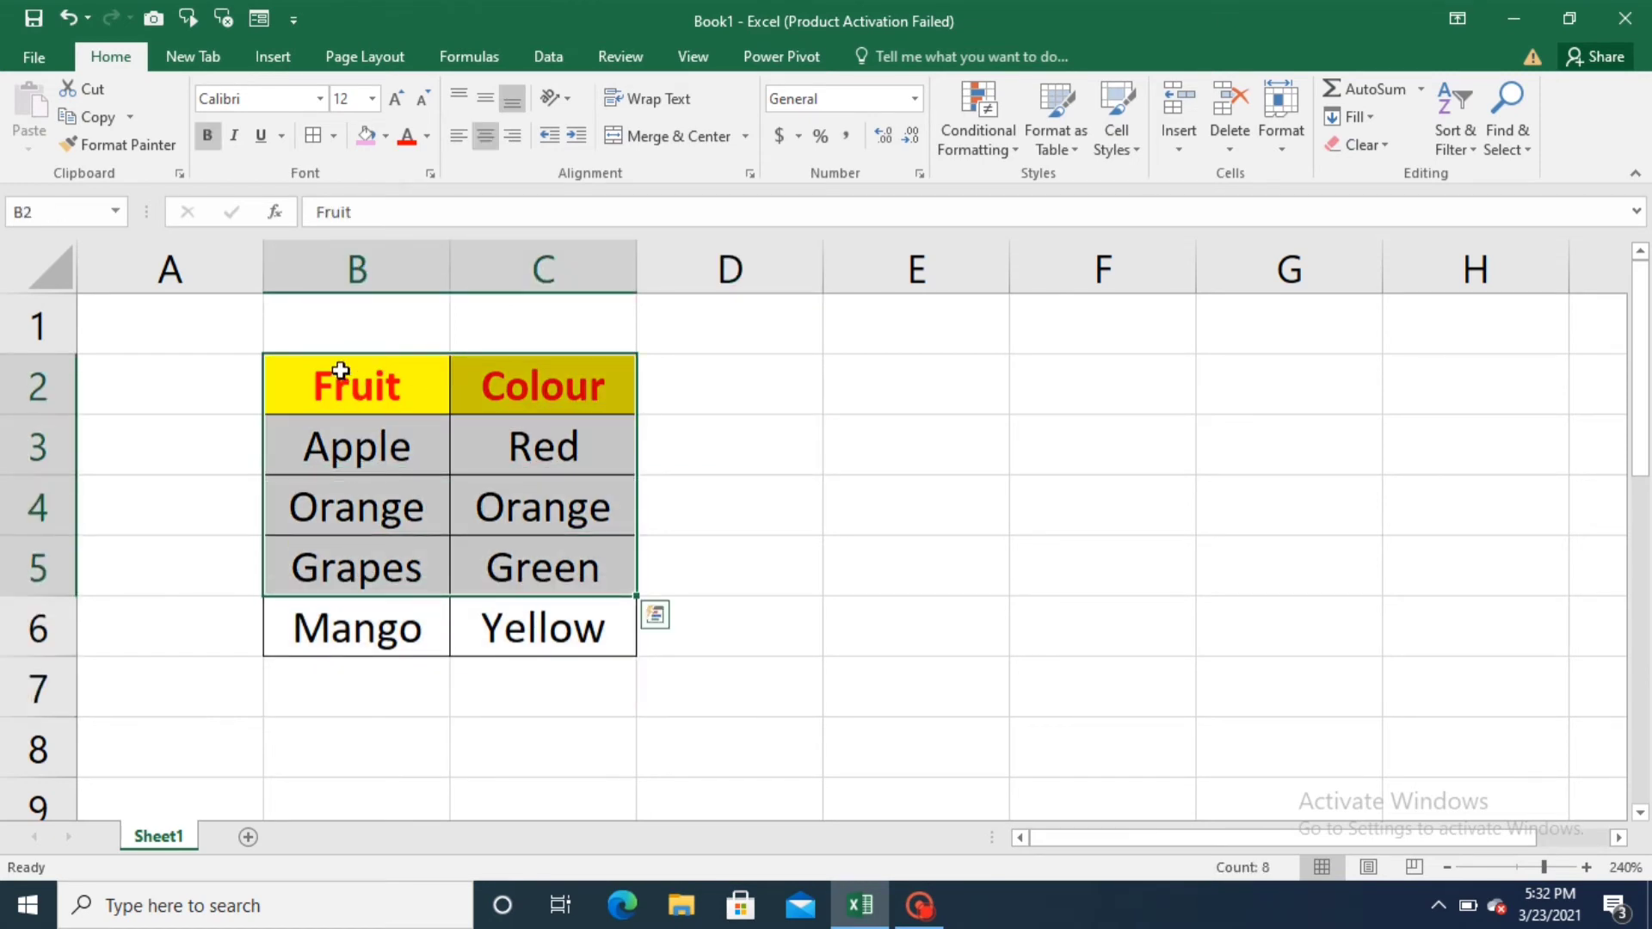
key(shift+Down)
click(334, 136)
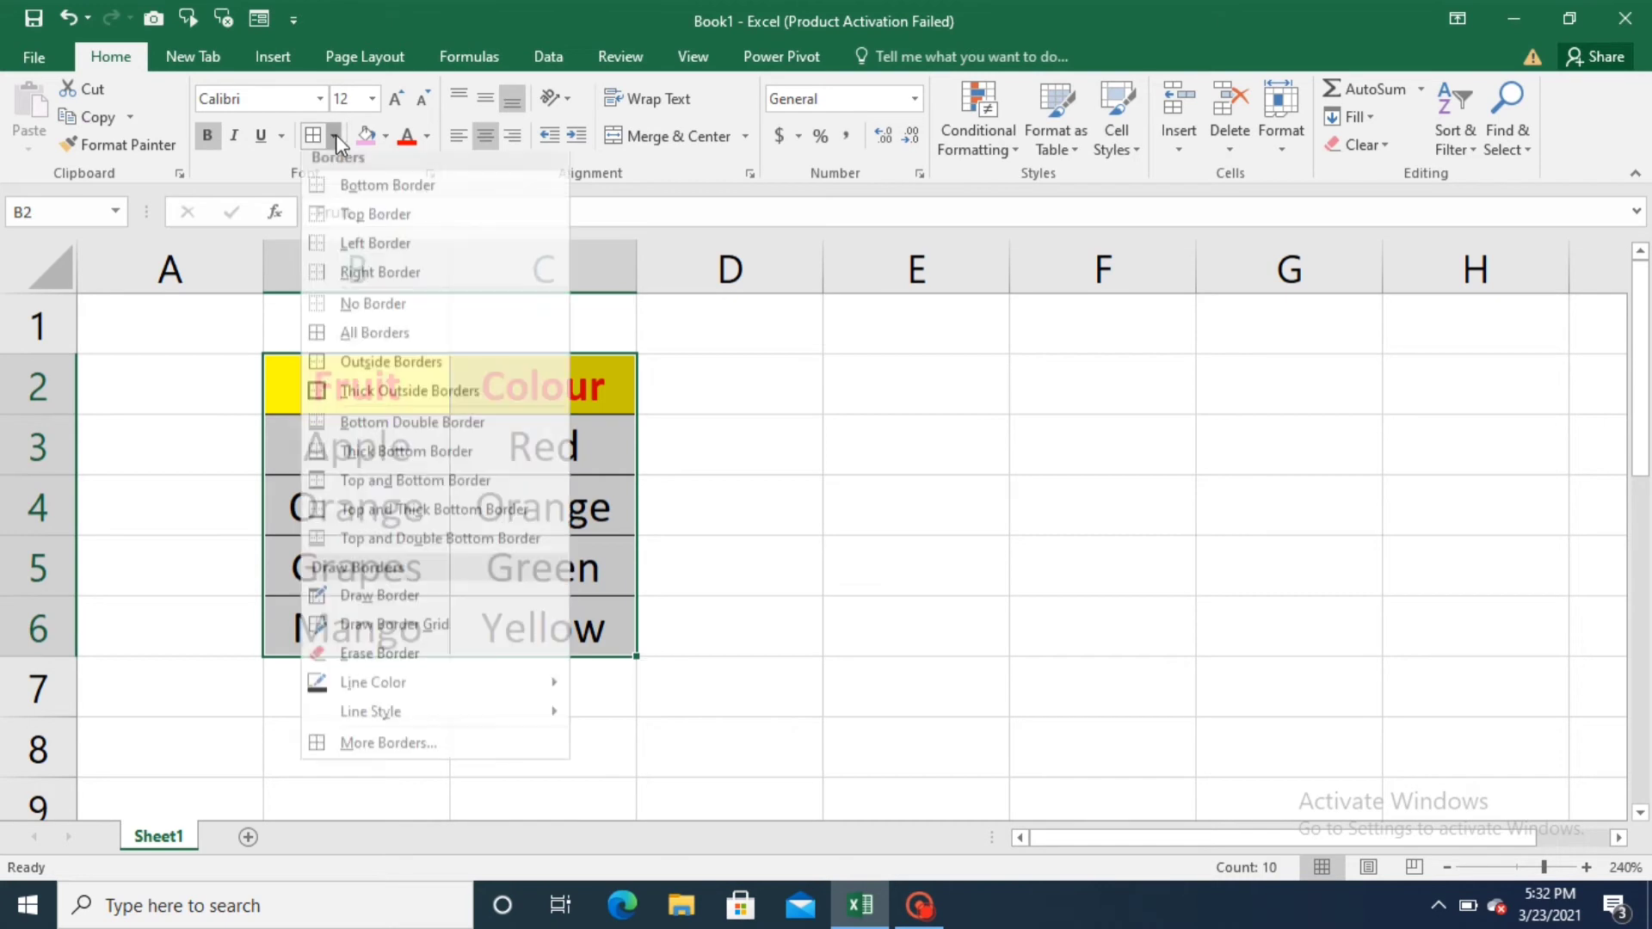
click(397, 413)
click(782, 461)
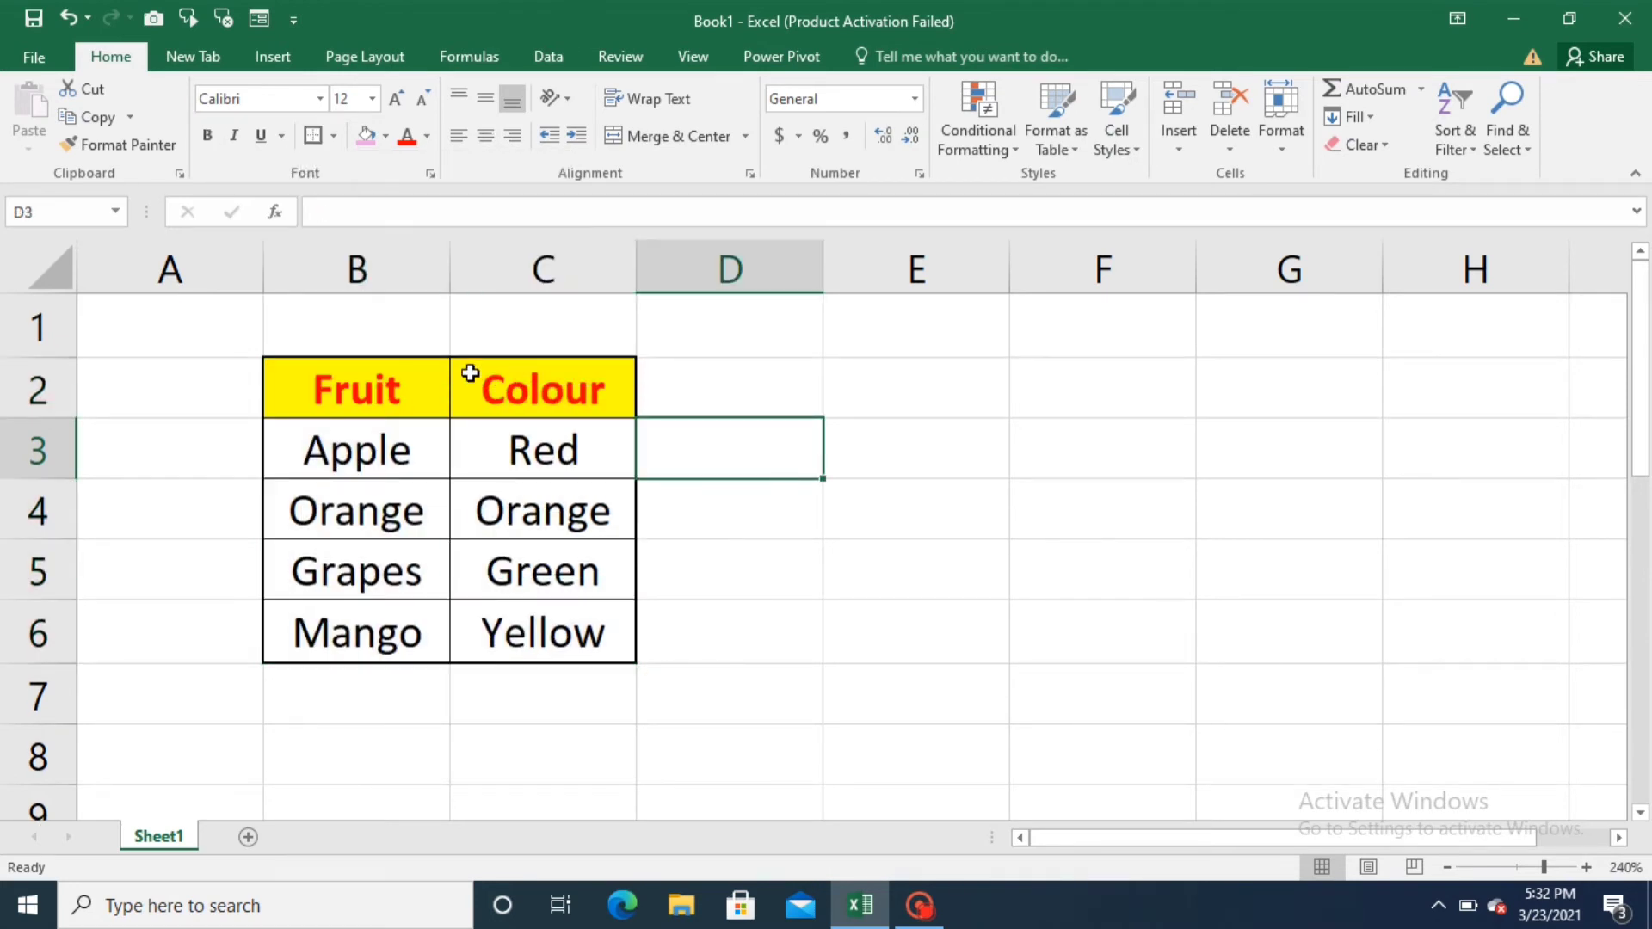
Examine the border and draw-border options available for the table range B2:C6.
click(423, 379)
key(shift+Right)
key(shift+Down)
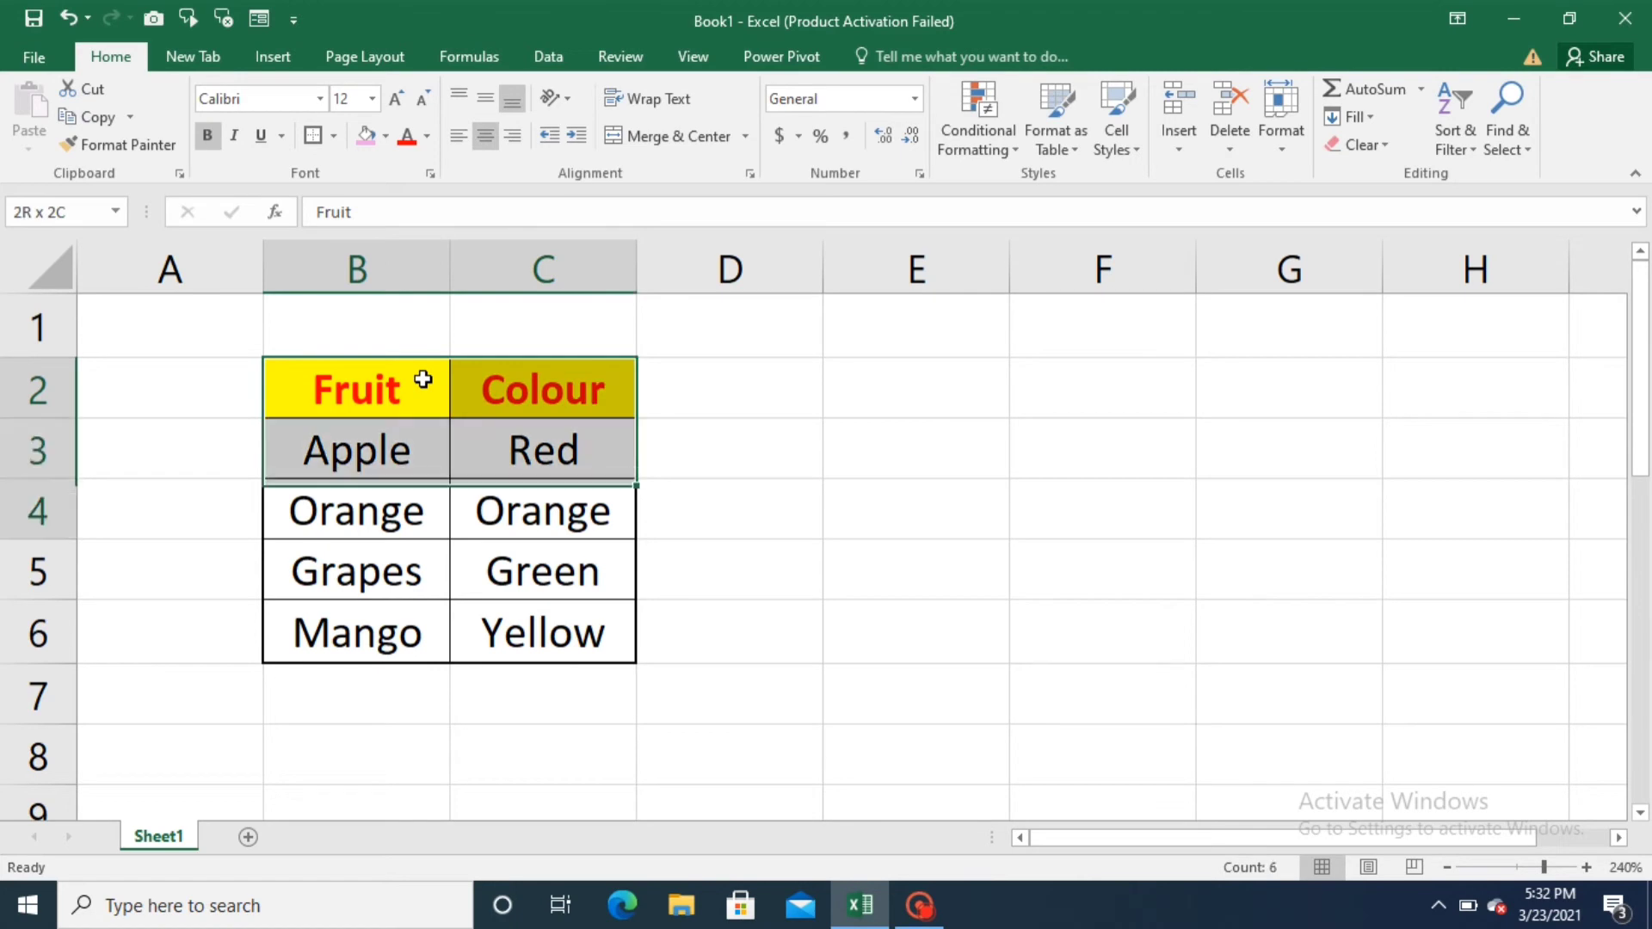
key(shift+Down)
key(shift+Down)
key(shift+Down)
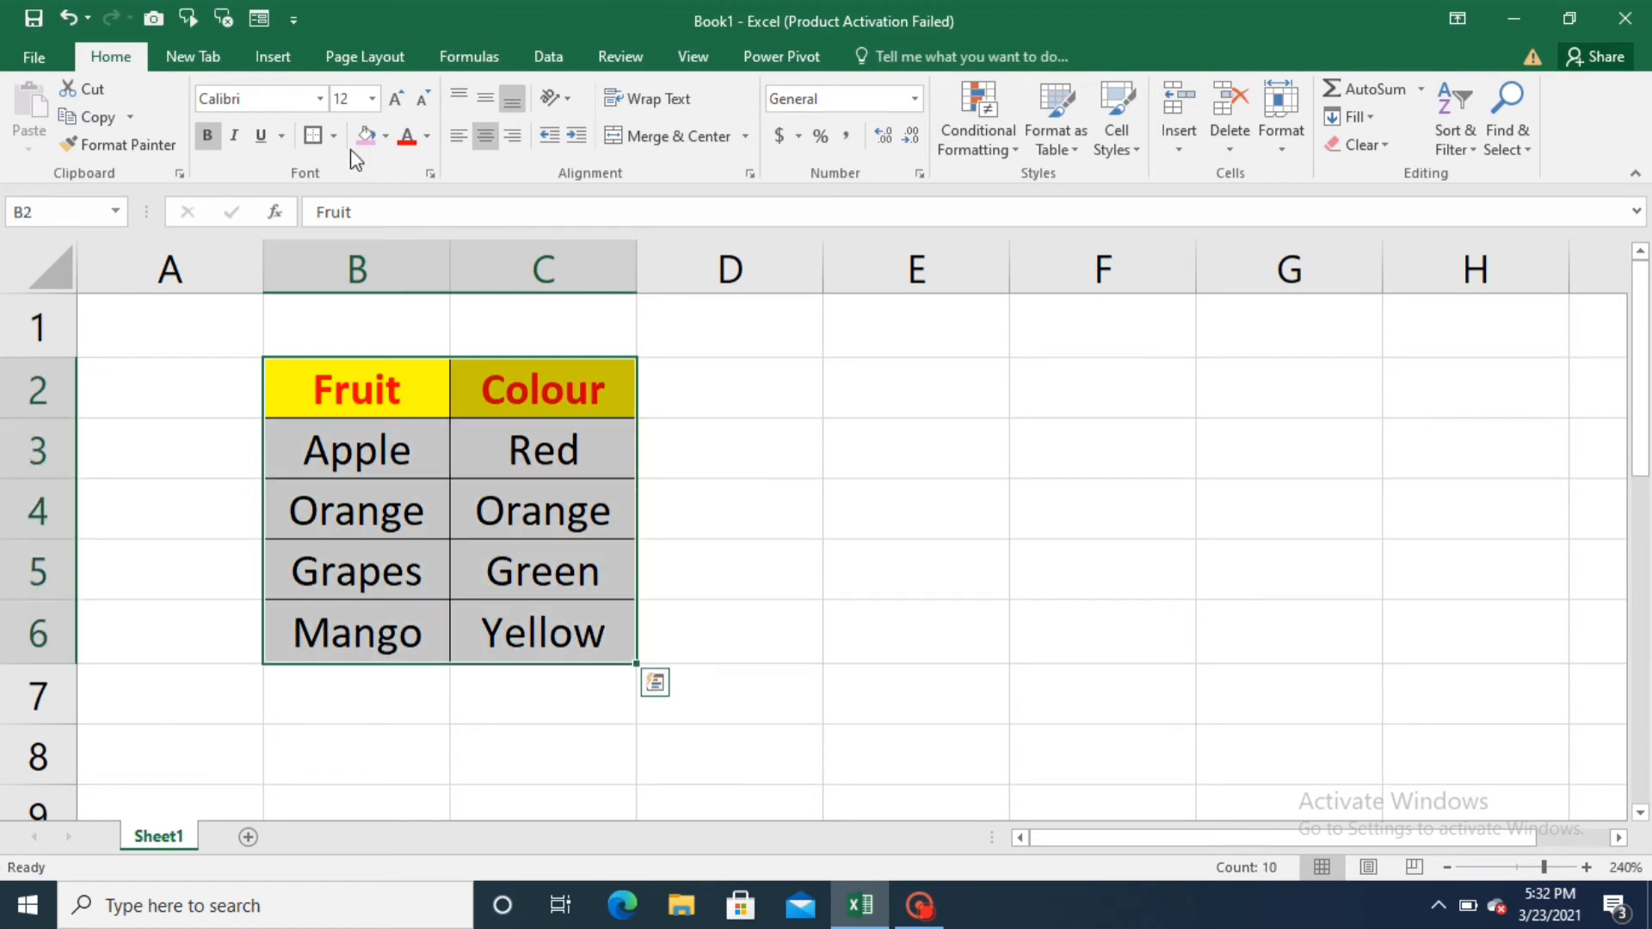
click(332, 135)
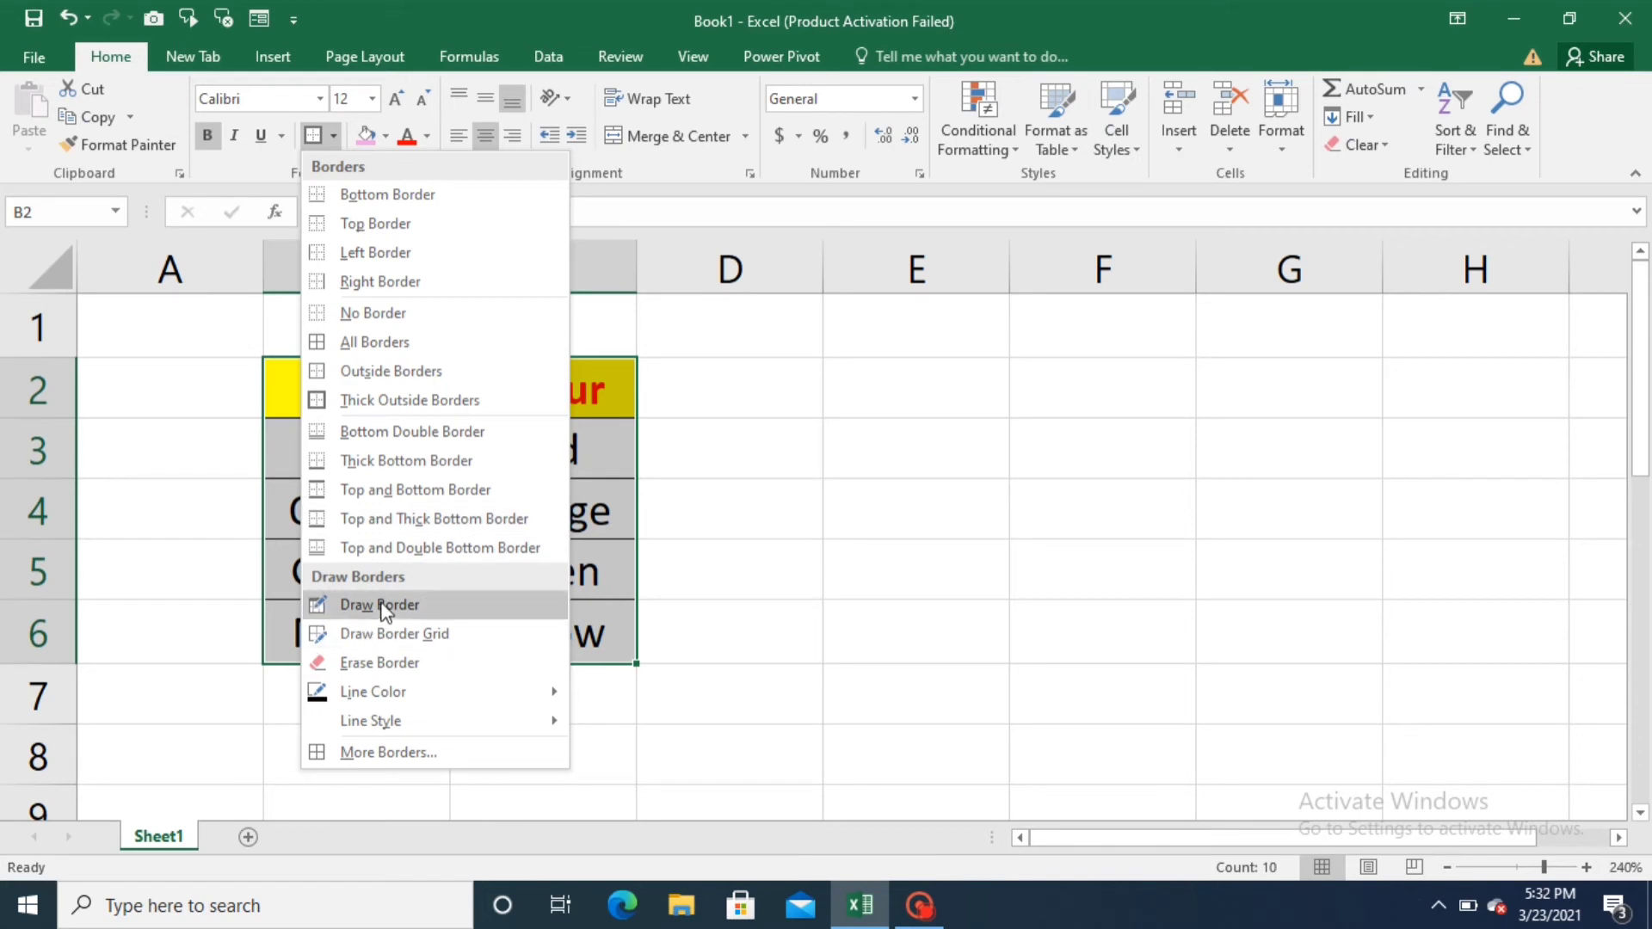
click(667, 584)
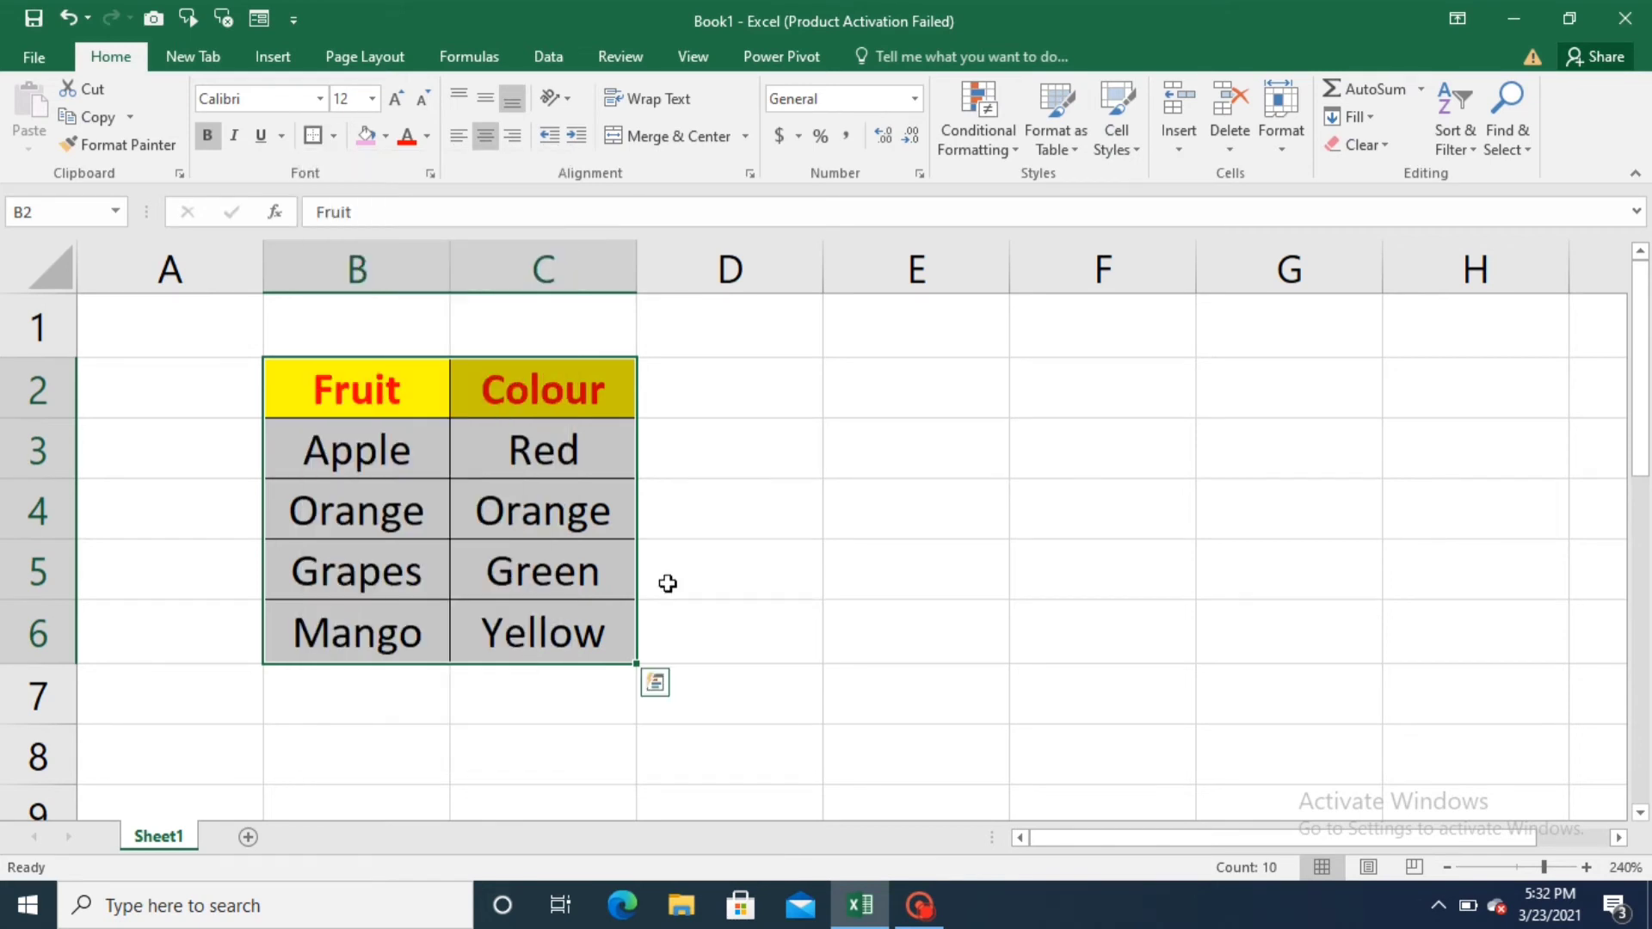
Undo the thick outside borders and the all-borders formatting on the table range B2:C6.
key(ctrl+z)
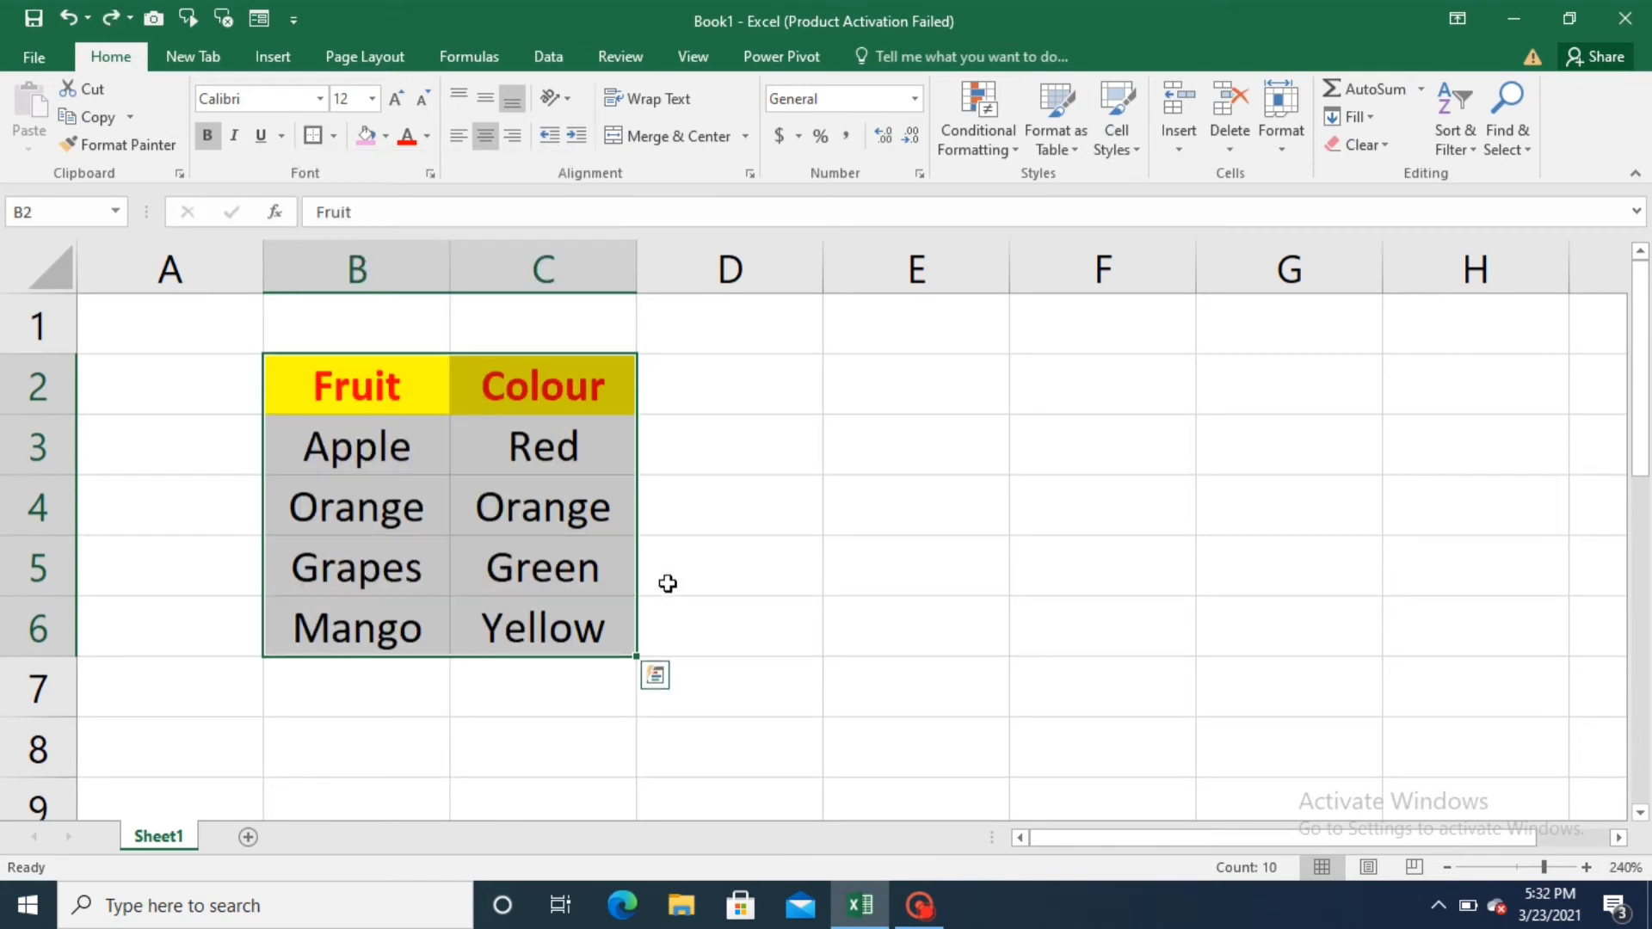
click(668, 584)
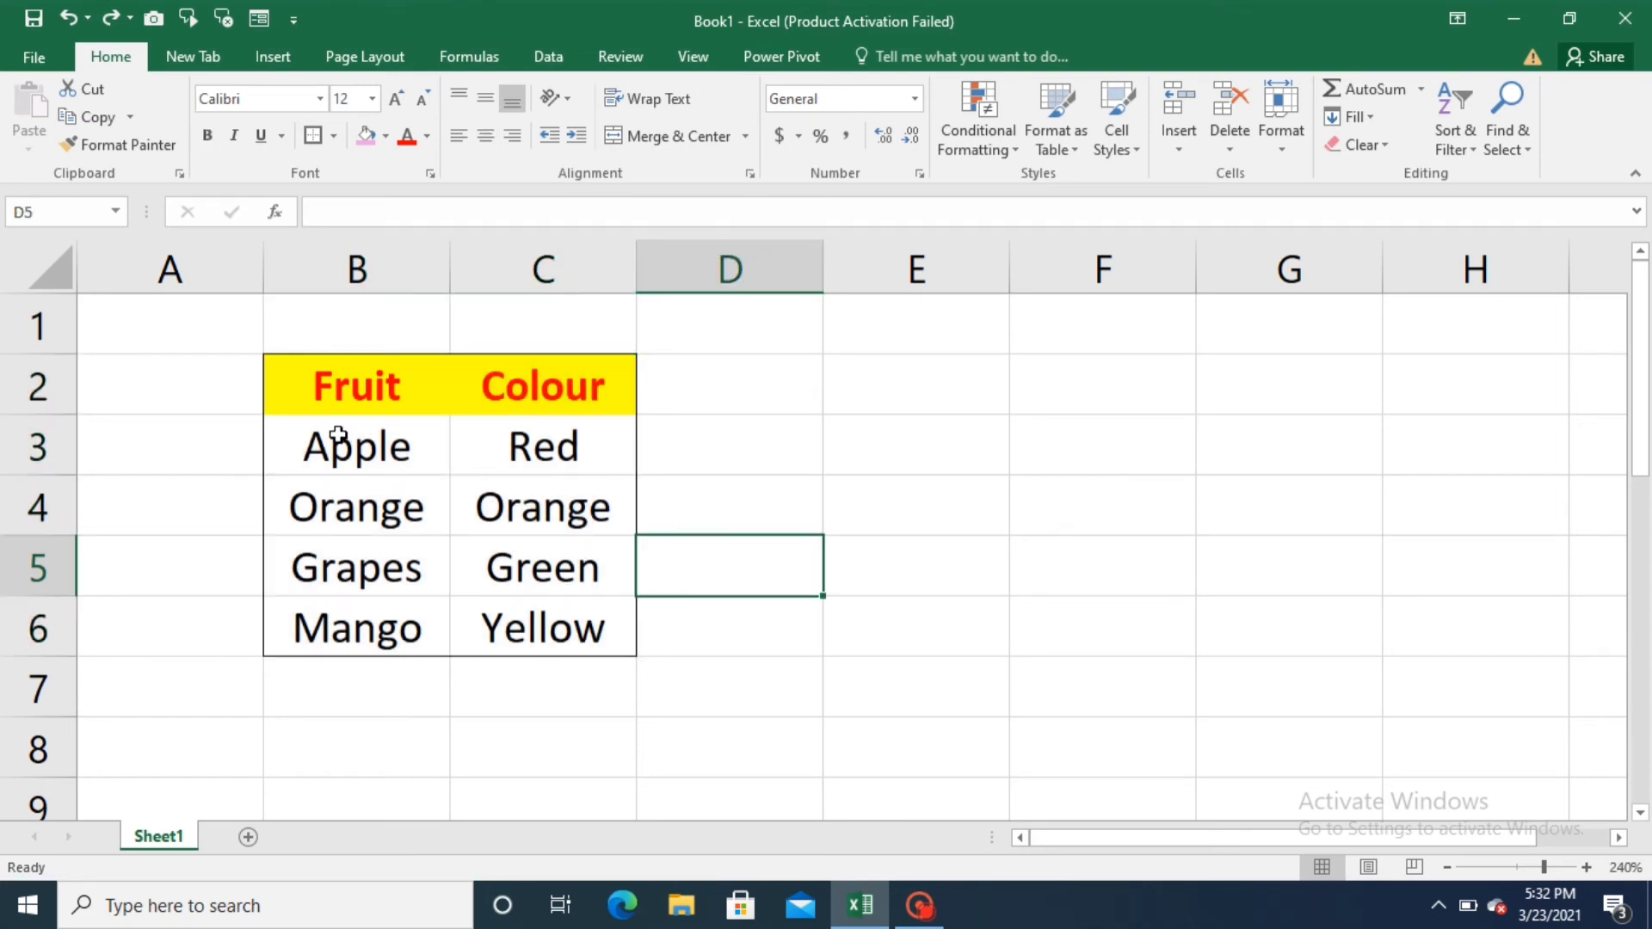
Remove every border from the table range B2:C6 with the No Border option.
click(337, 388)
key(shift+Down)
key(shift+Down)
key(shift+Down)
key(shift+Down)
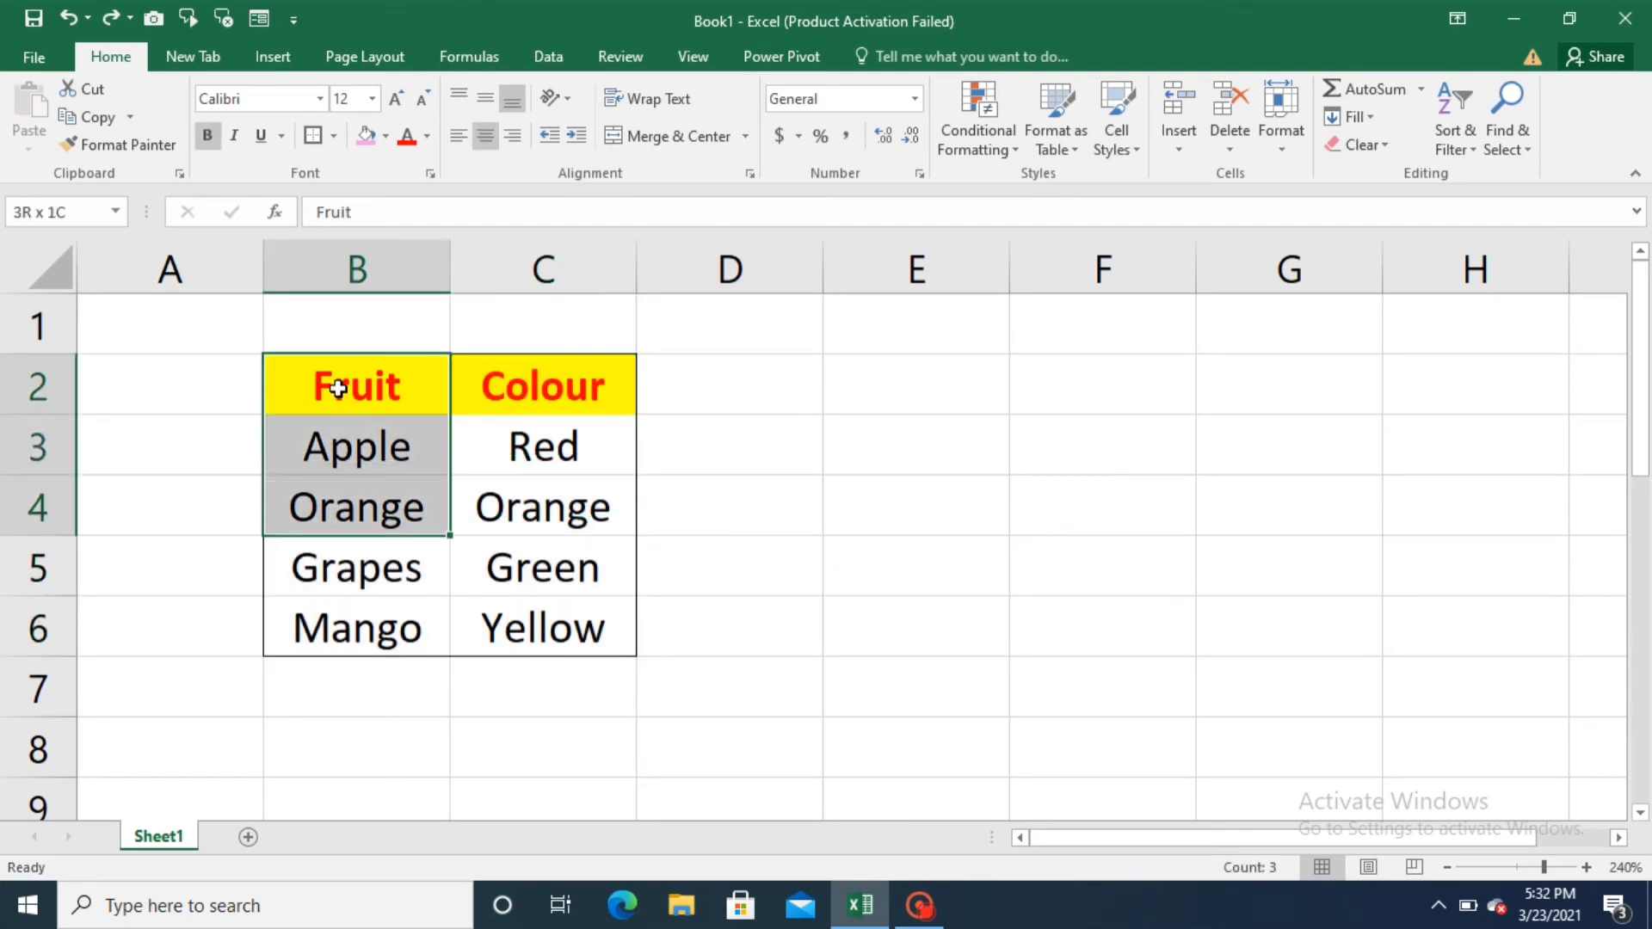
key(shift+Right)
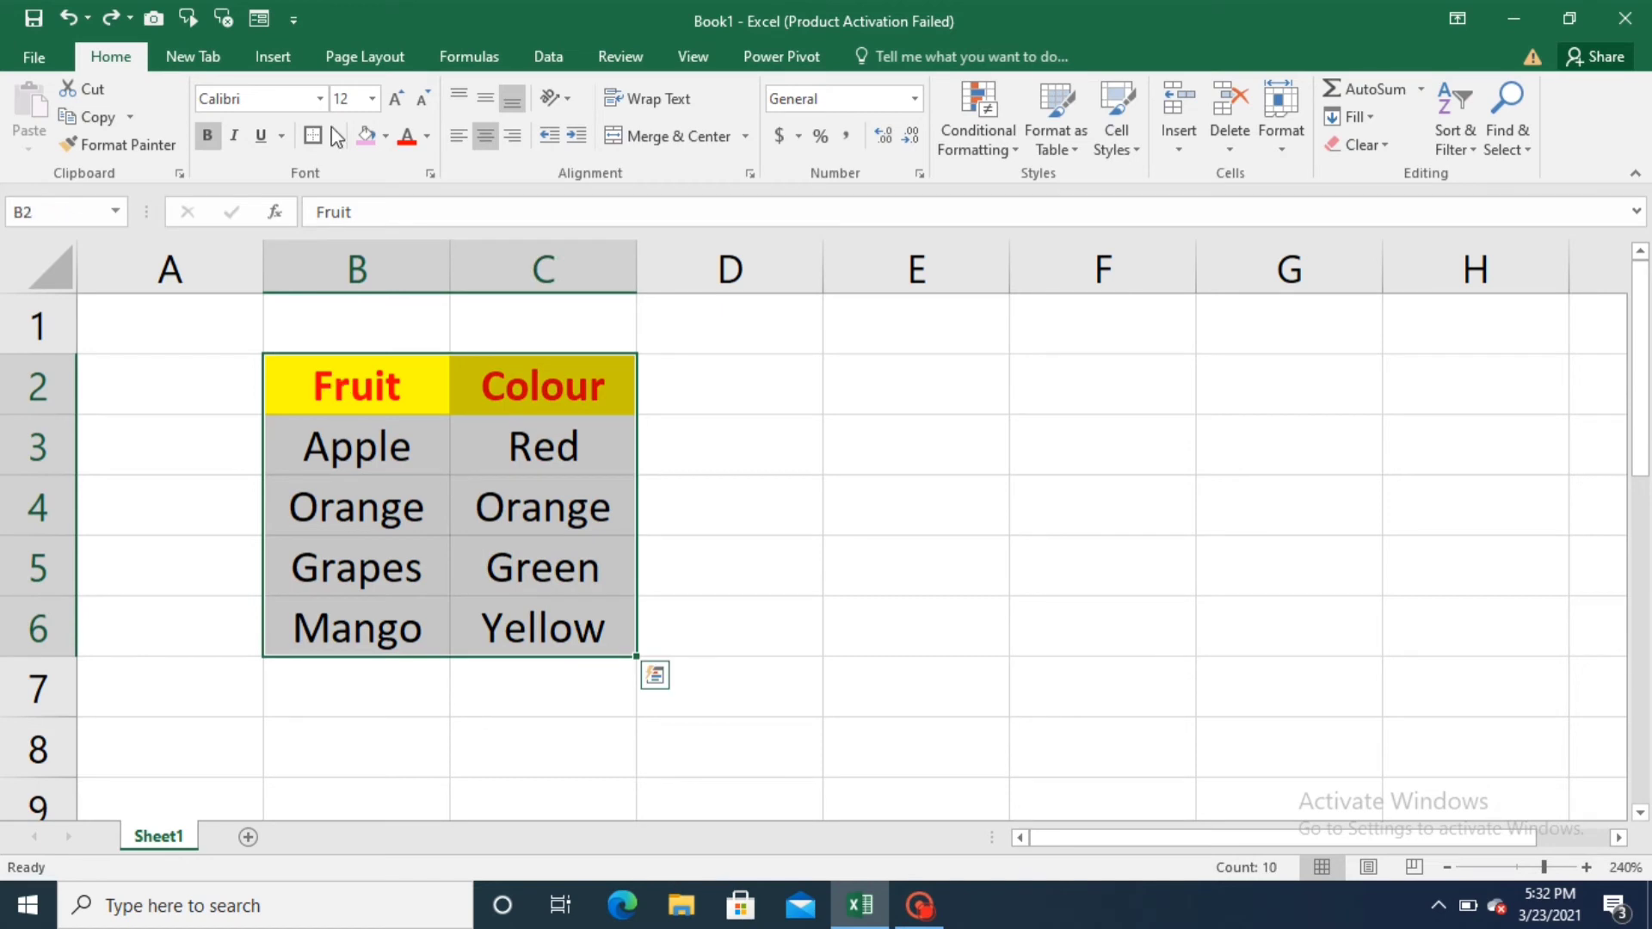
click(335, 136)
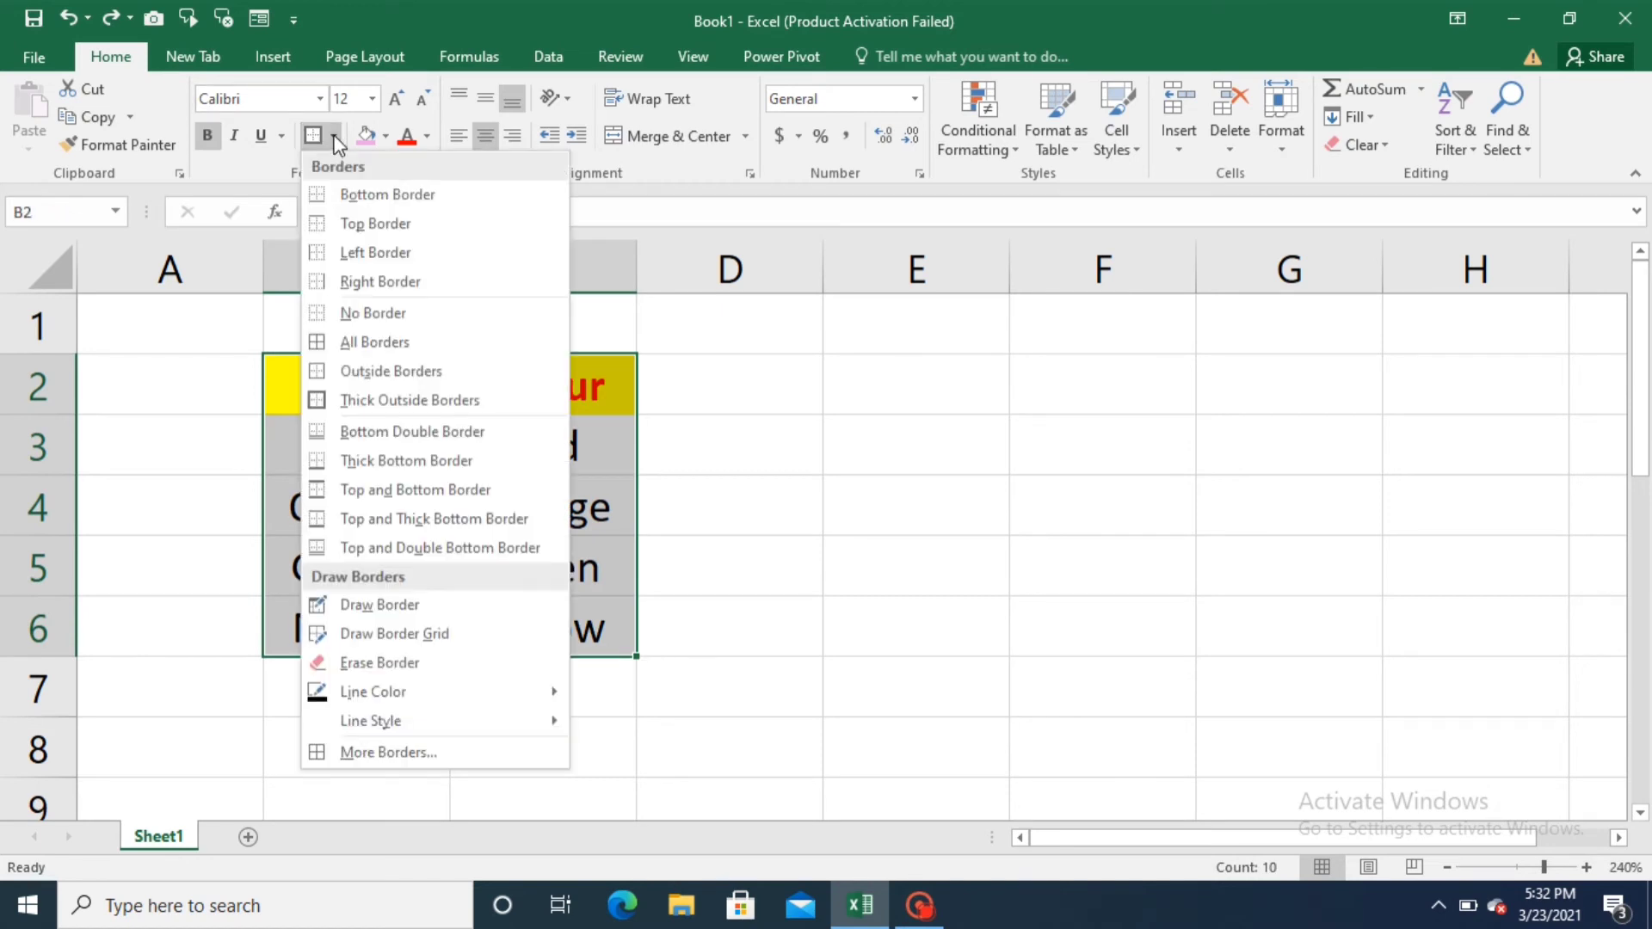
click(363, 317)
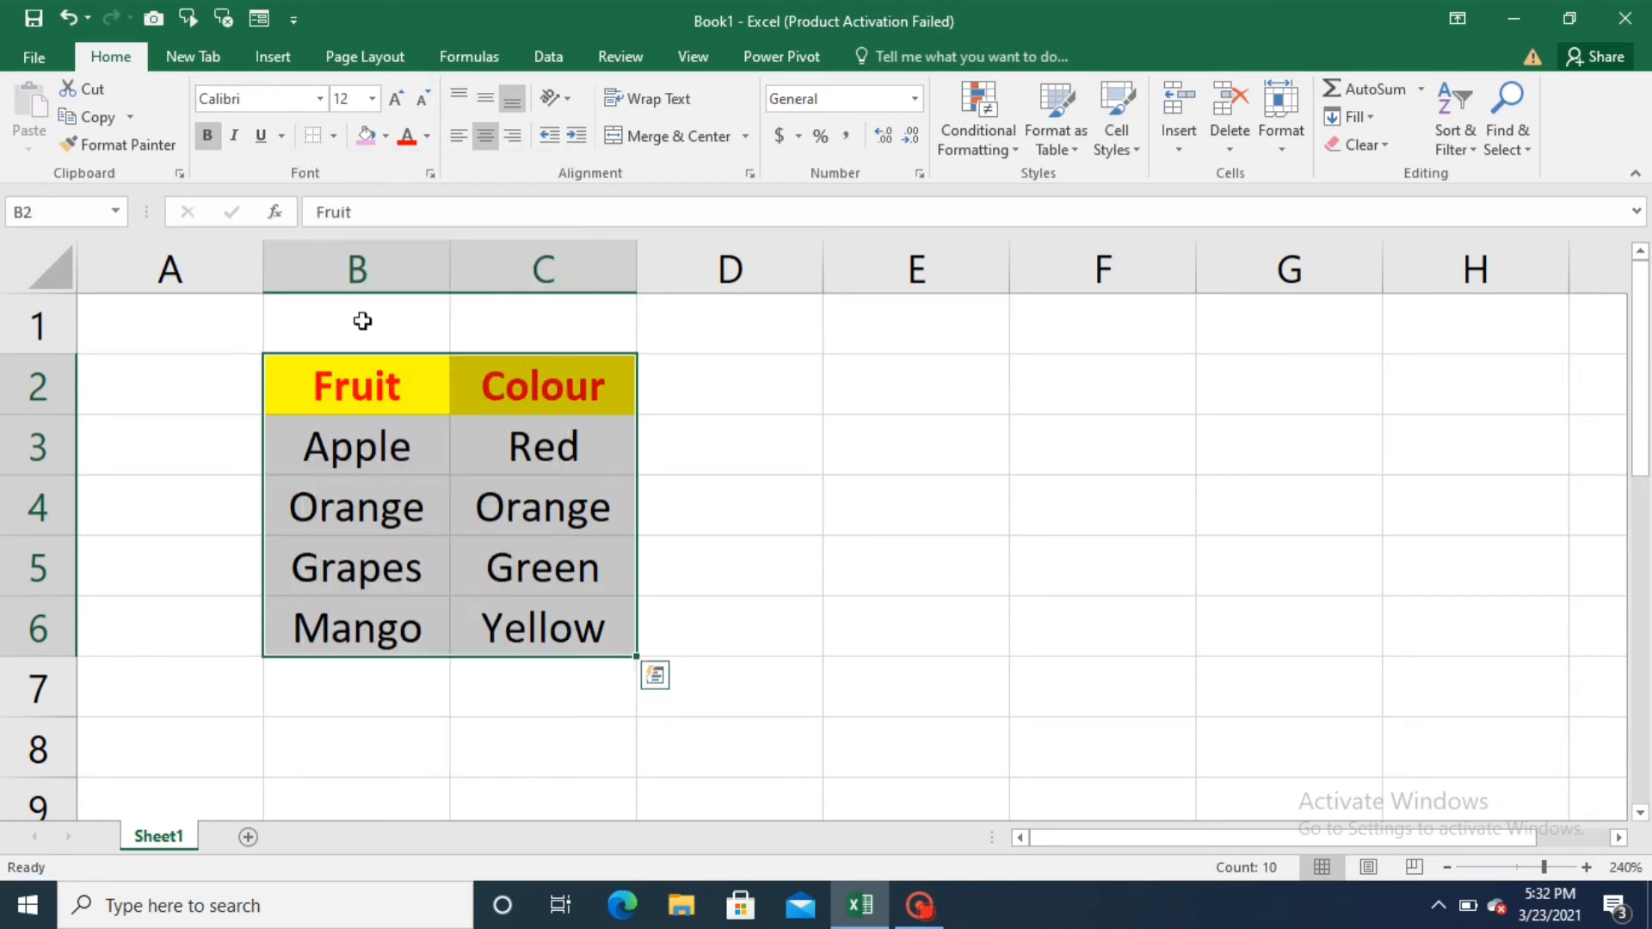
click(353, 410)
click(360, 436)
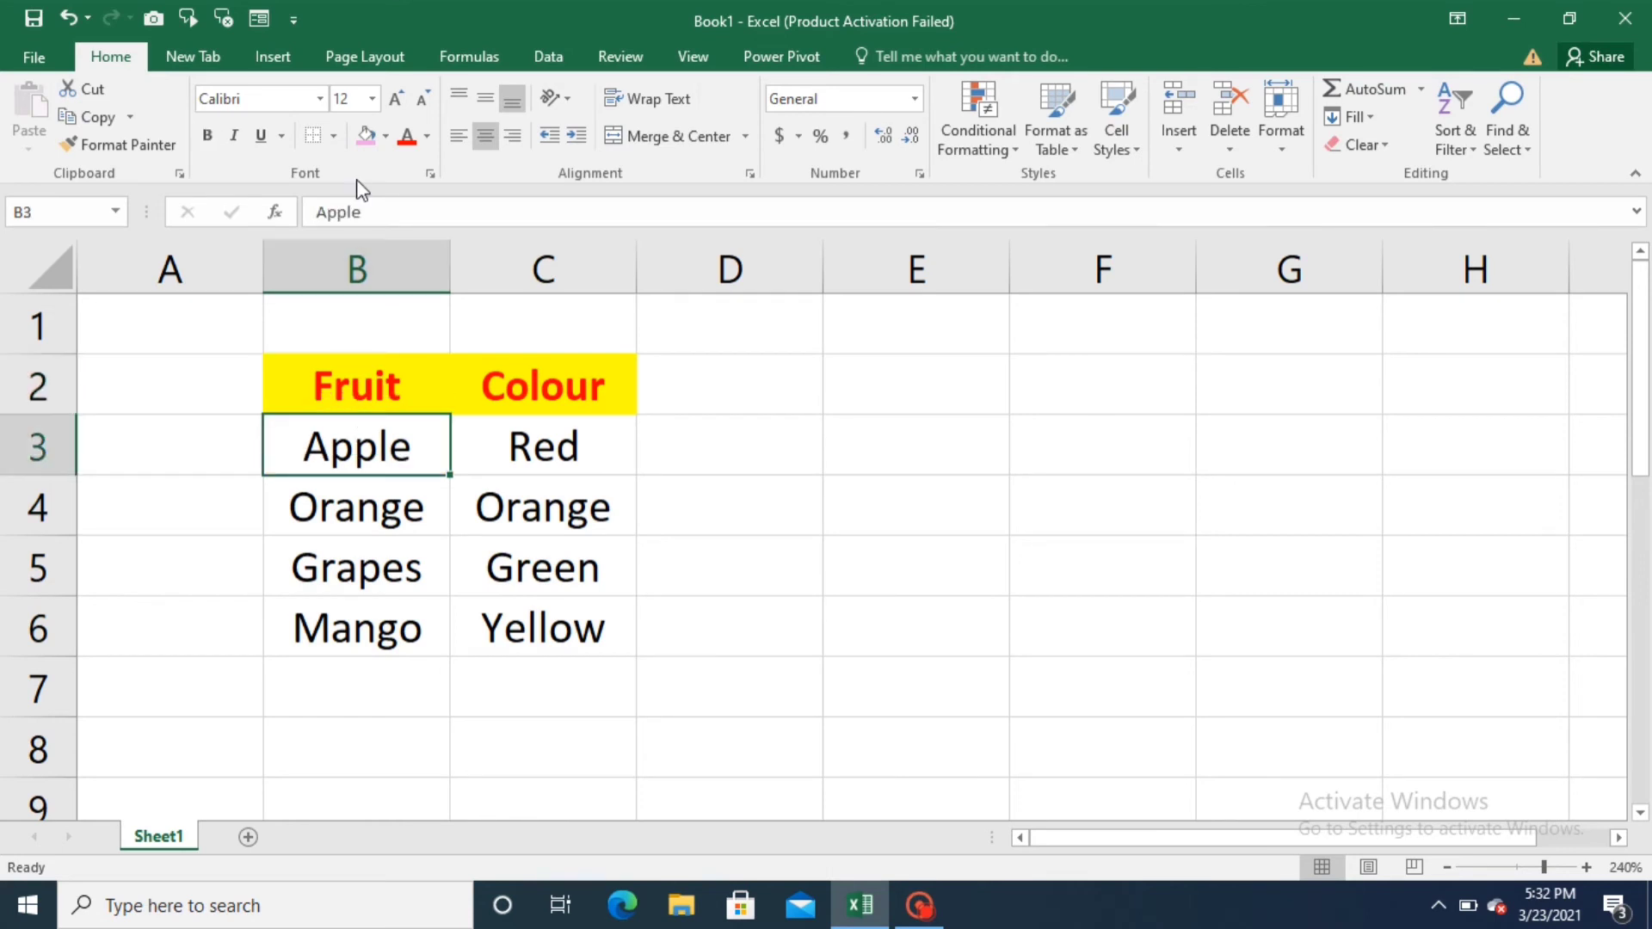
Draw a border edge by edge around the cells C2:C4 with the Draw Border tool.
click(335, 136)
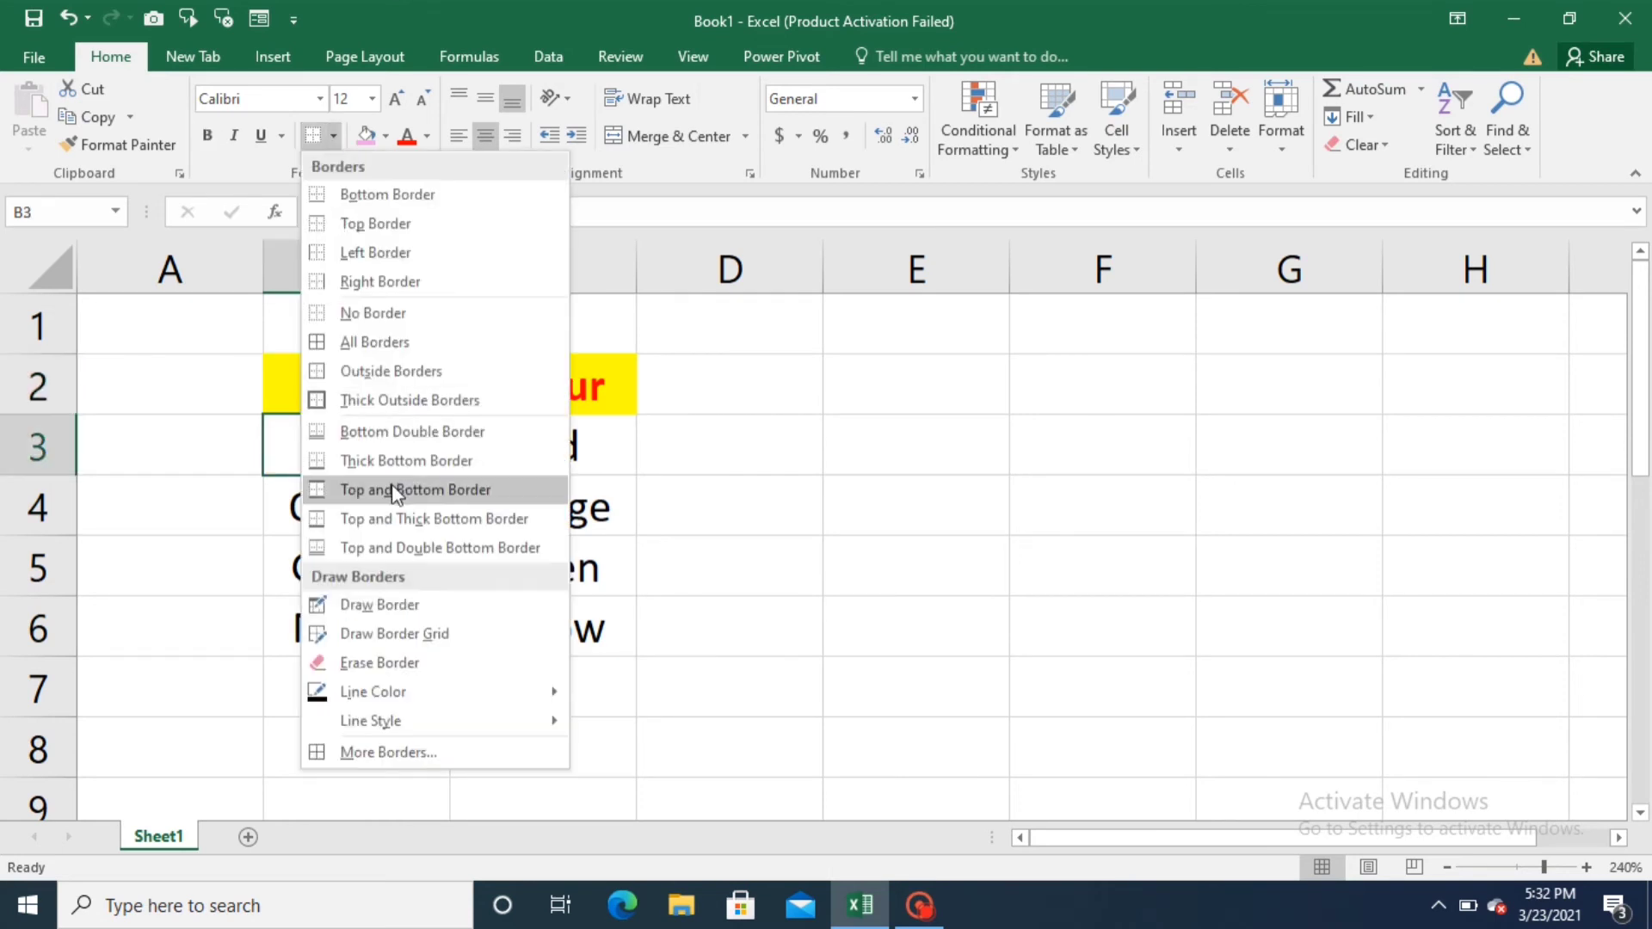
click(404, 607)
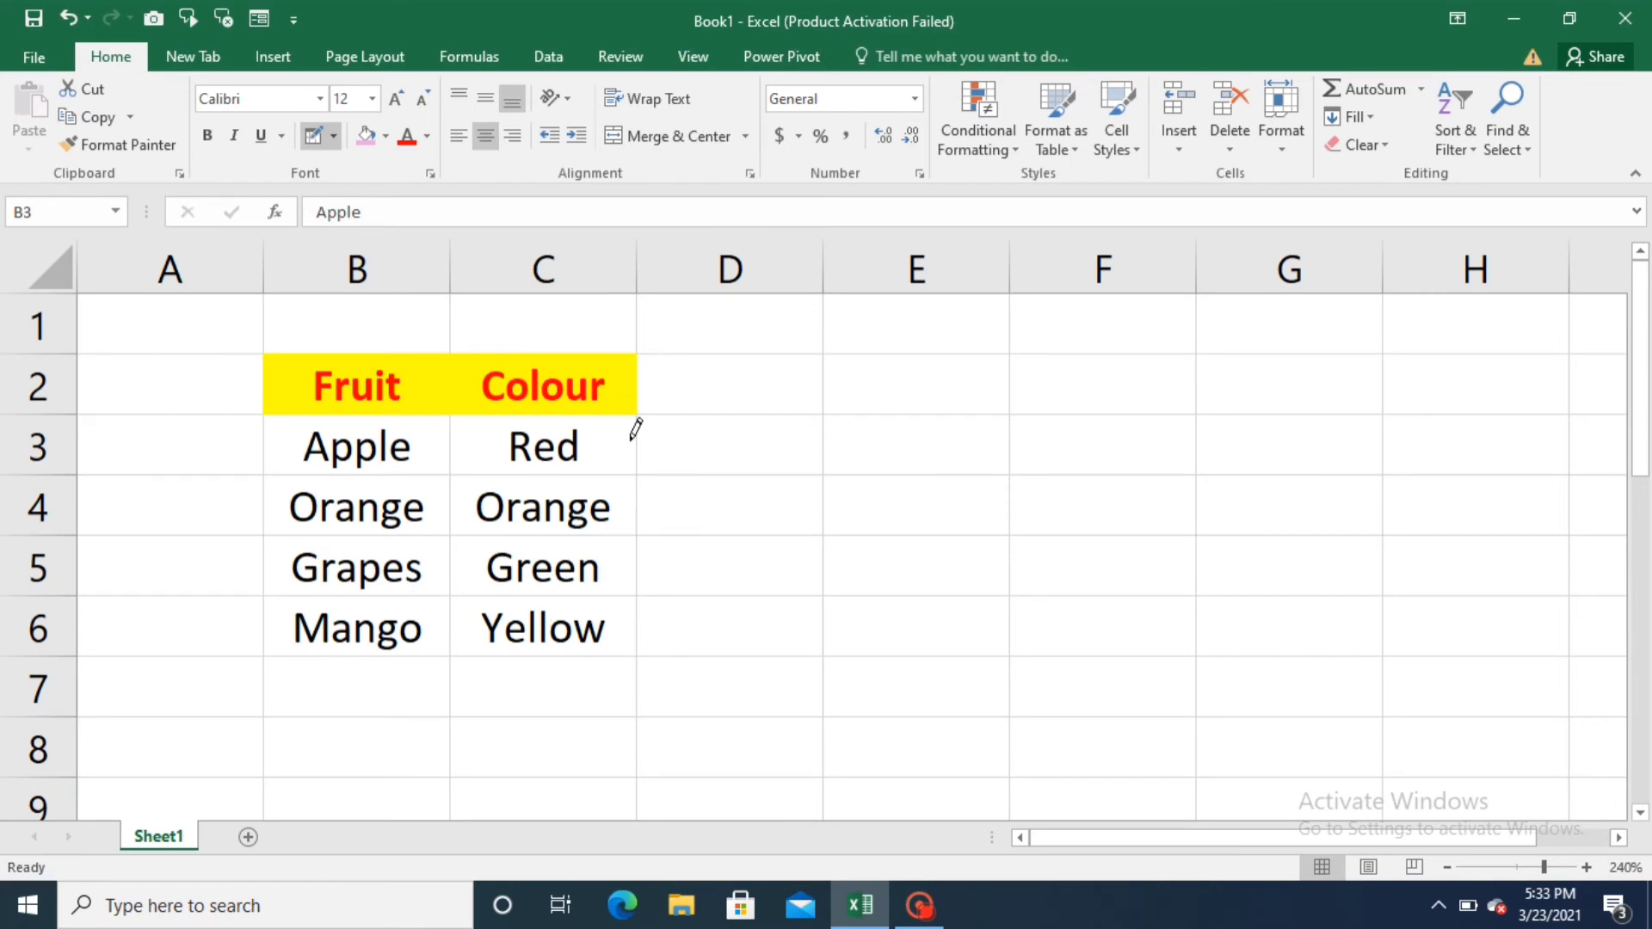
click(620, 528)
click(637, 388)
click(639, 427)
click(637, 506)
click(450, 486)
click(451, 443)
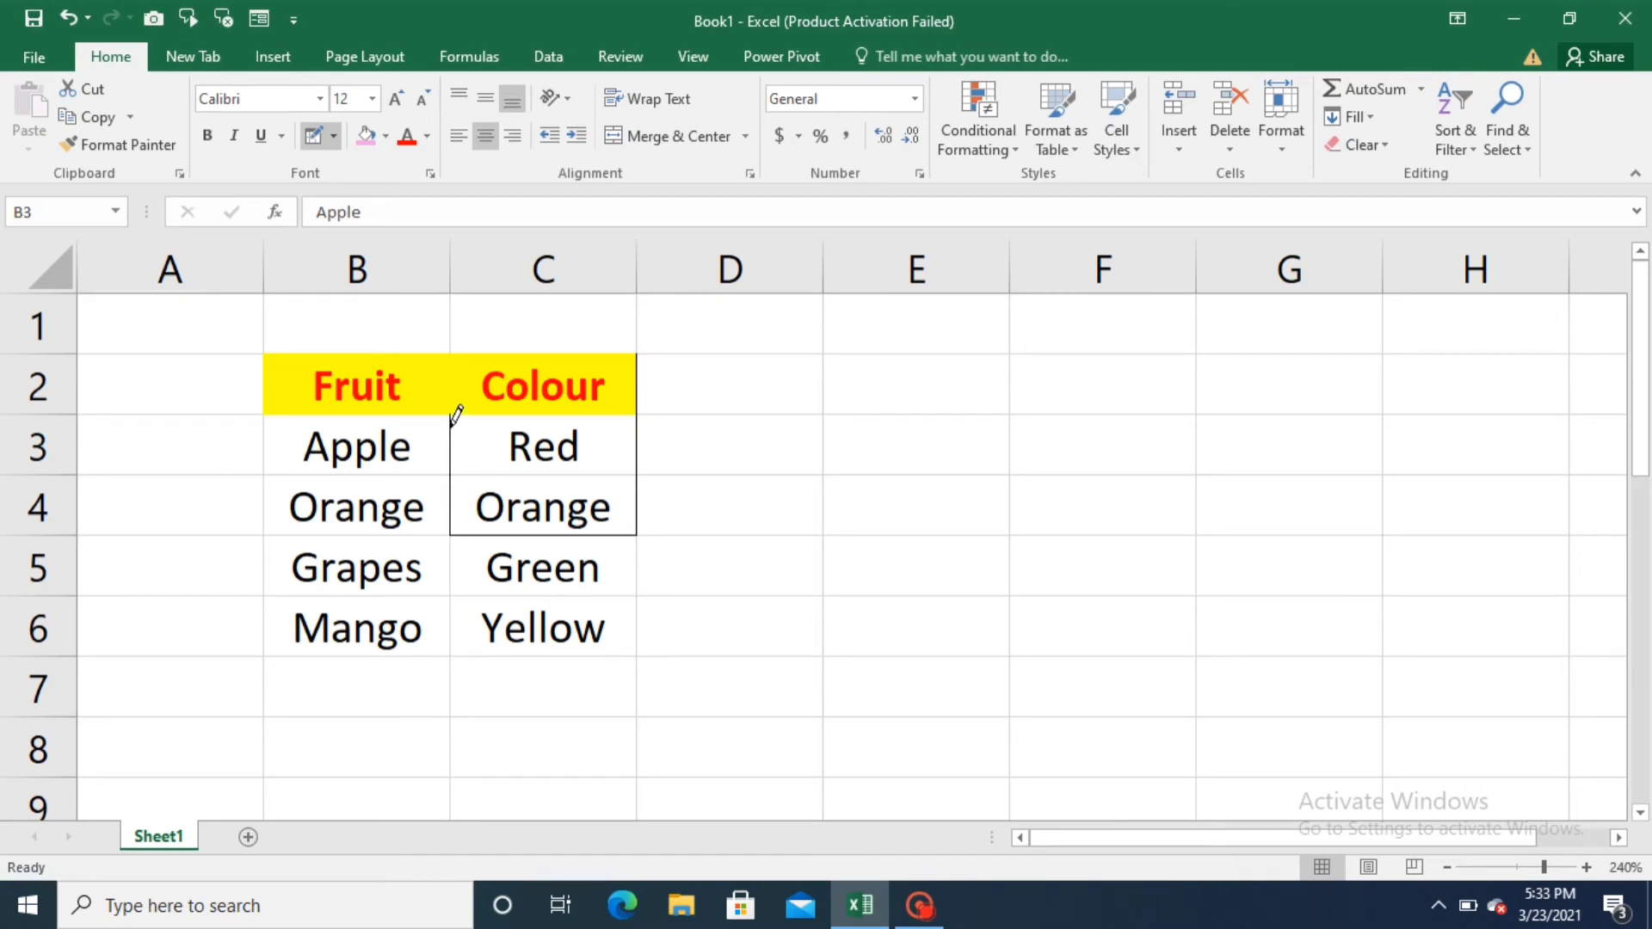
click(451, 379)
click(507, 352)
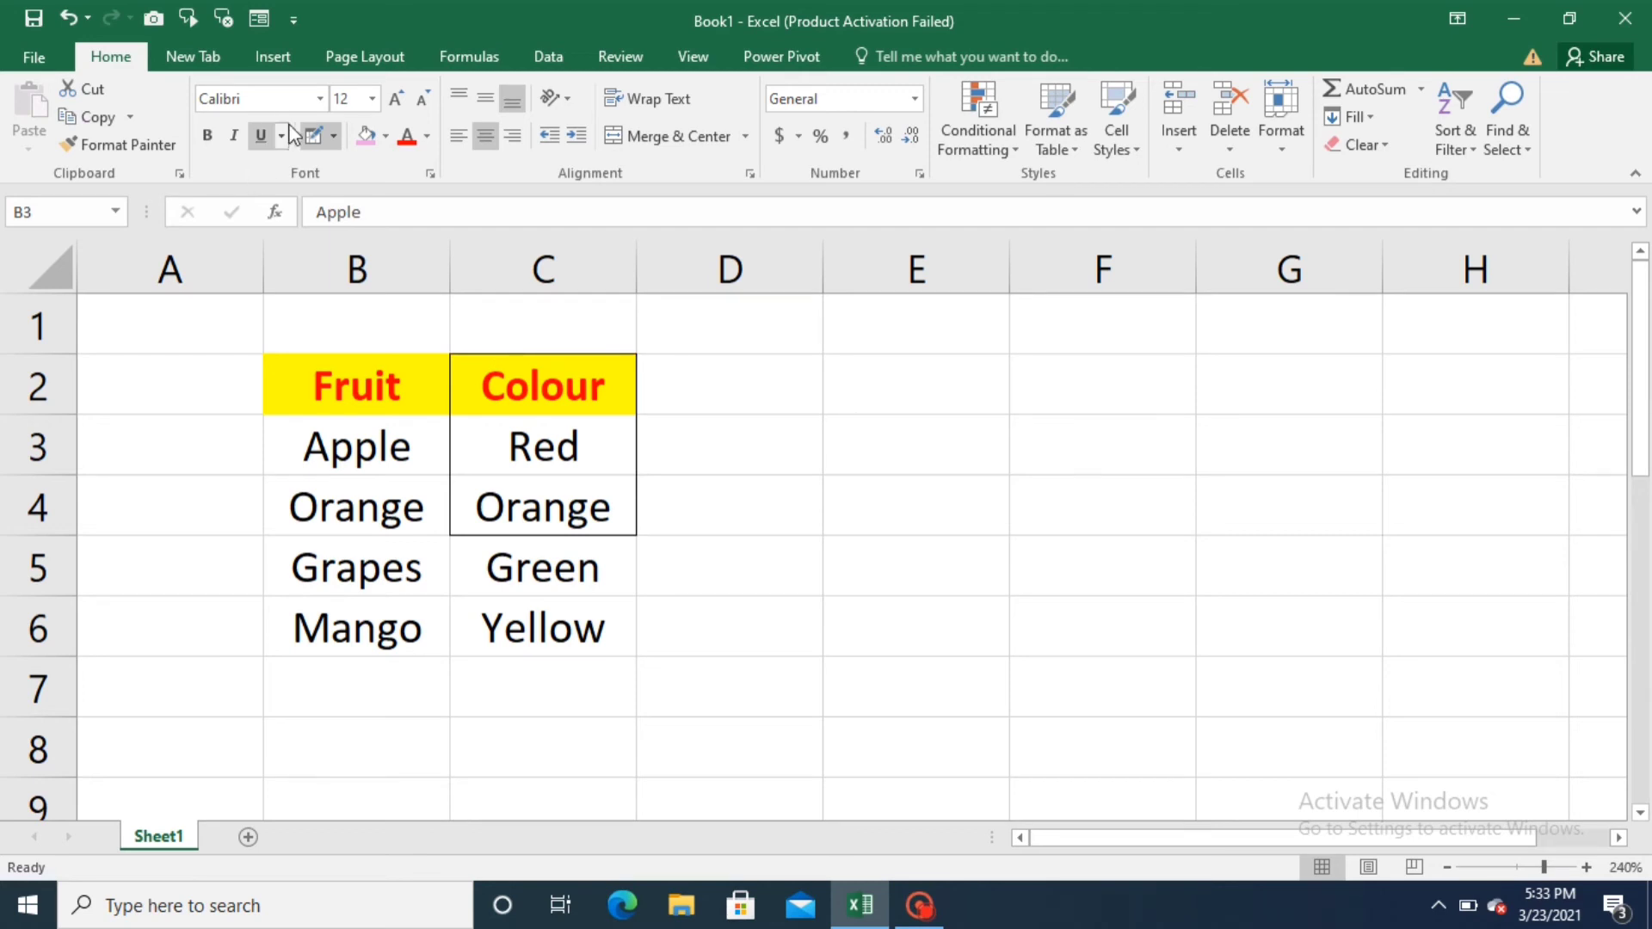
Erase the bottom, right and left border edges of cell C4 with the Erase Border tool.
click(333, 136)
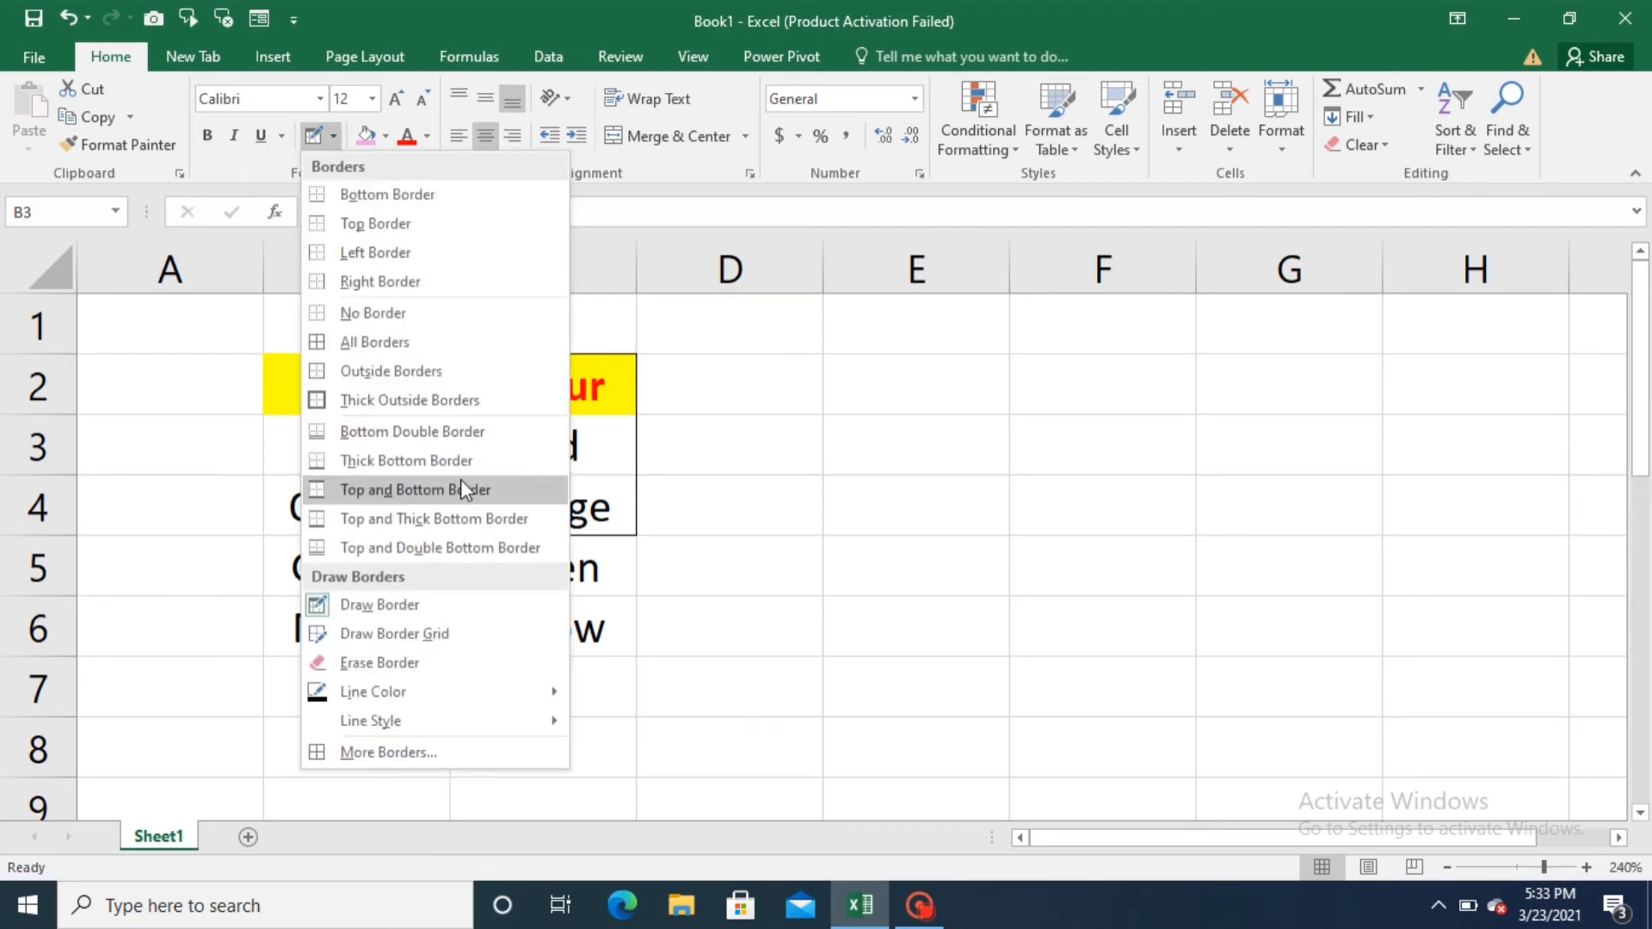
click(424, 664)
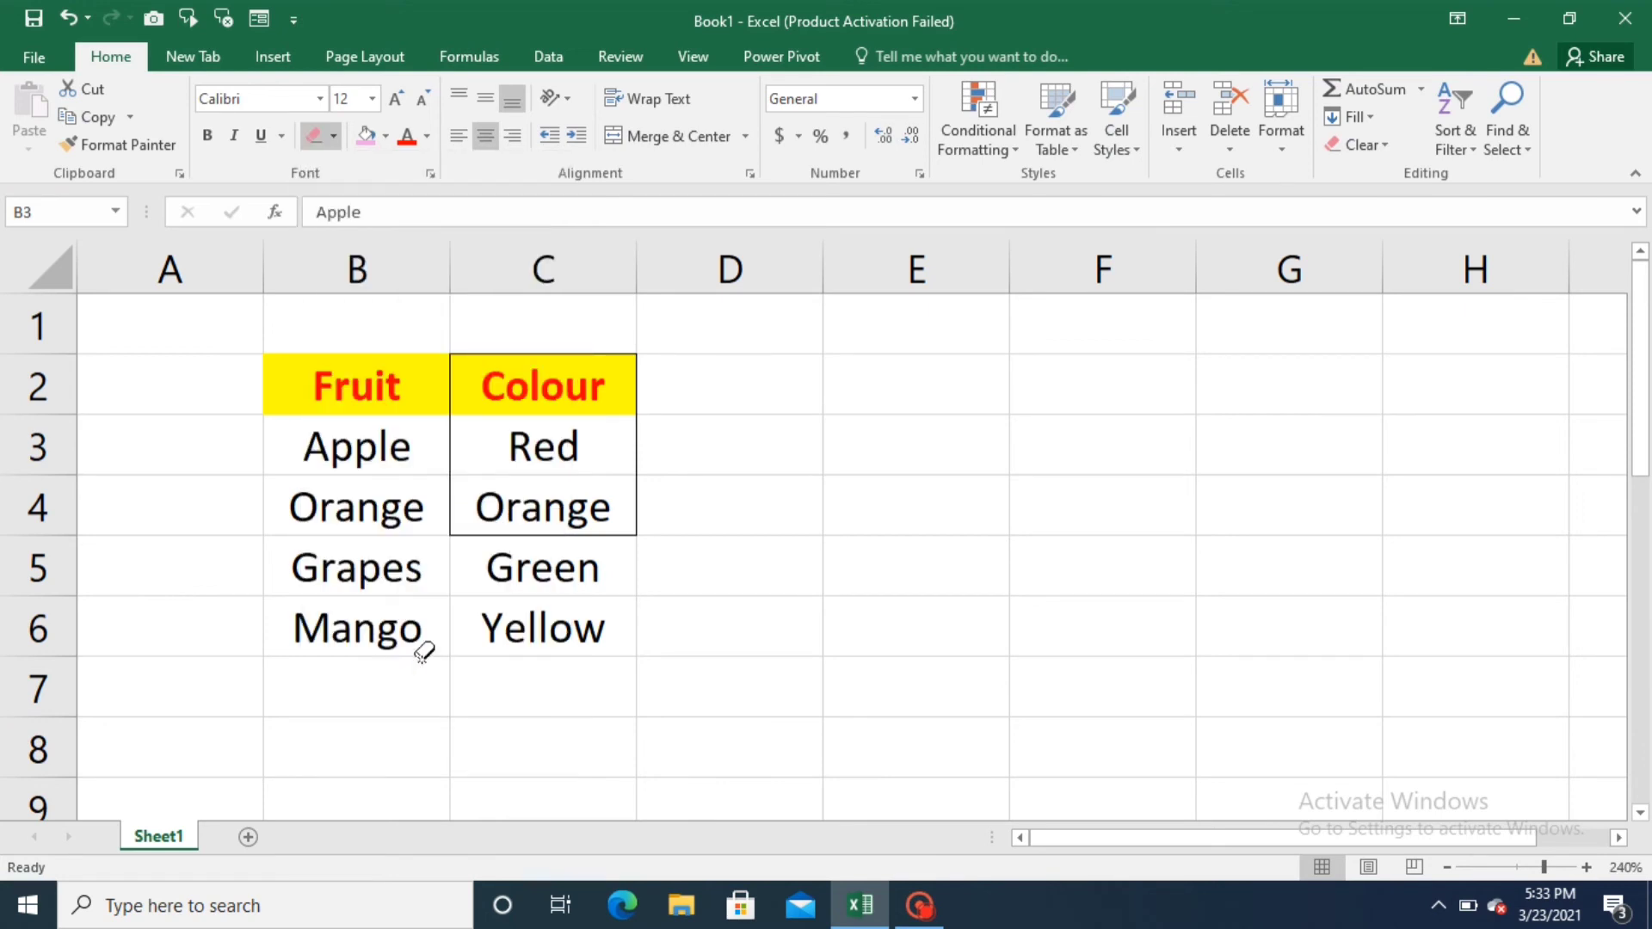
click(542, 533)
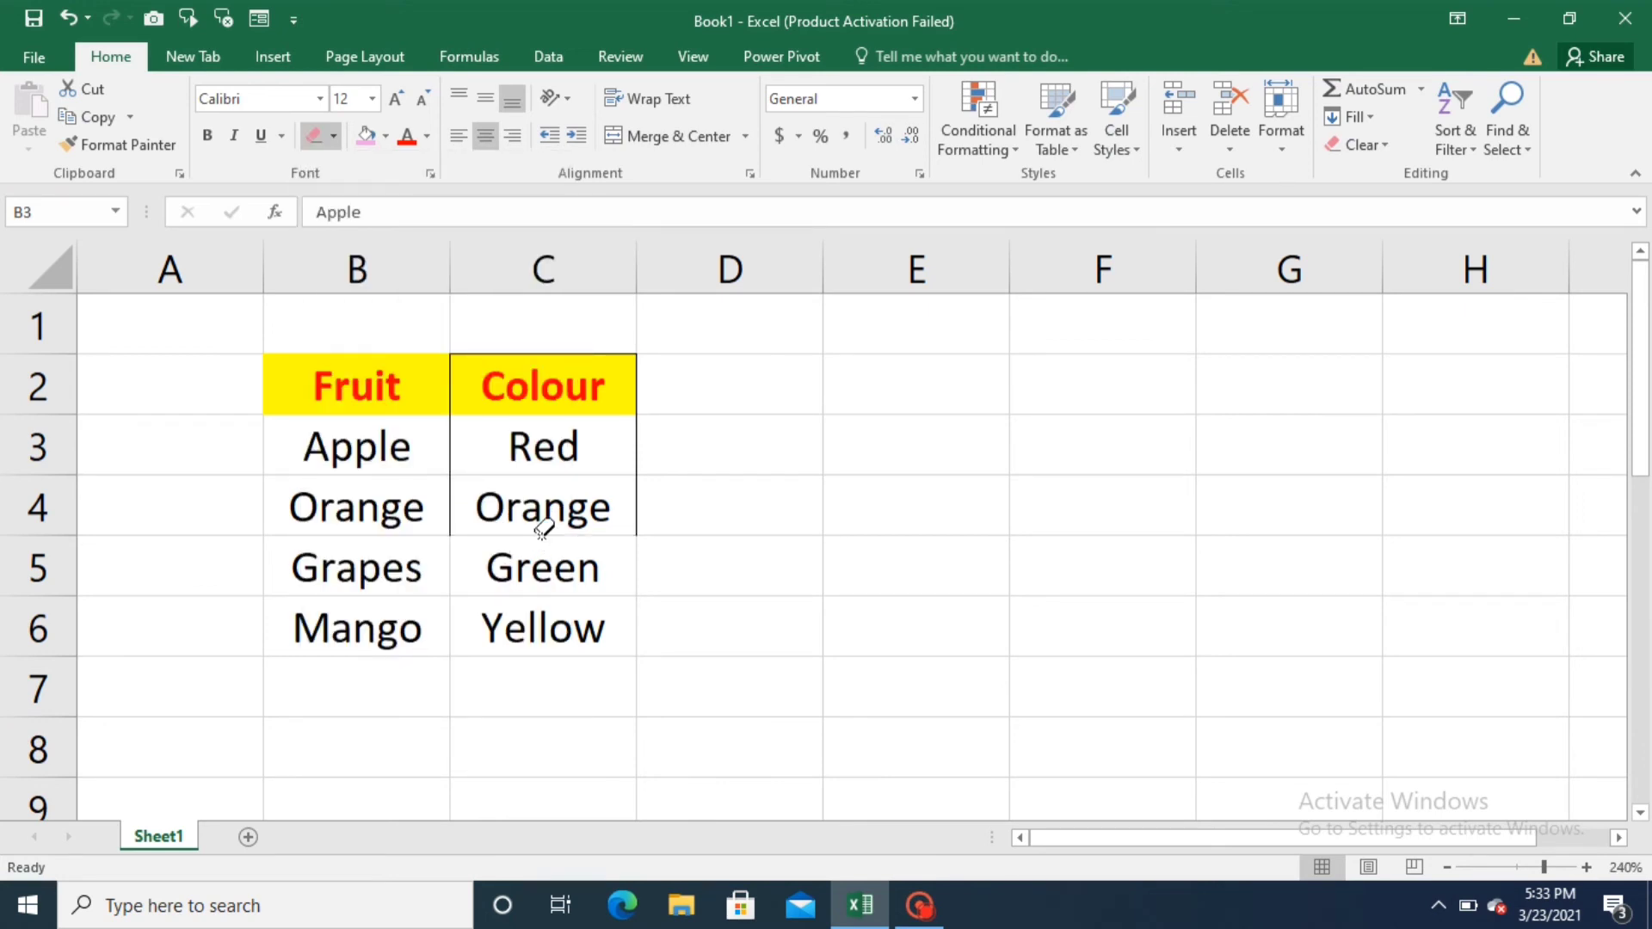
click(639, 488)
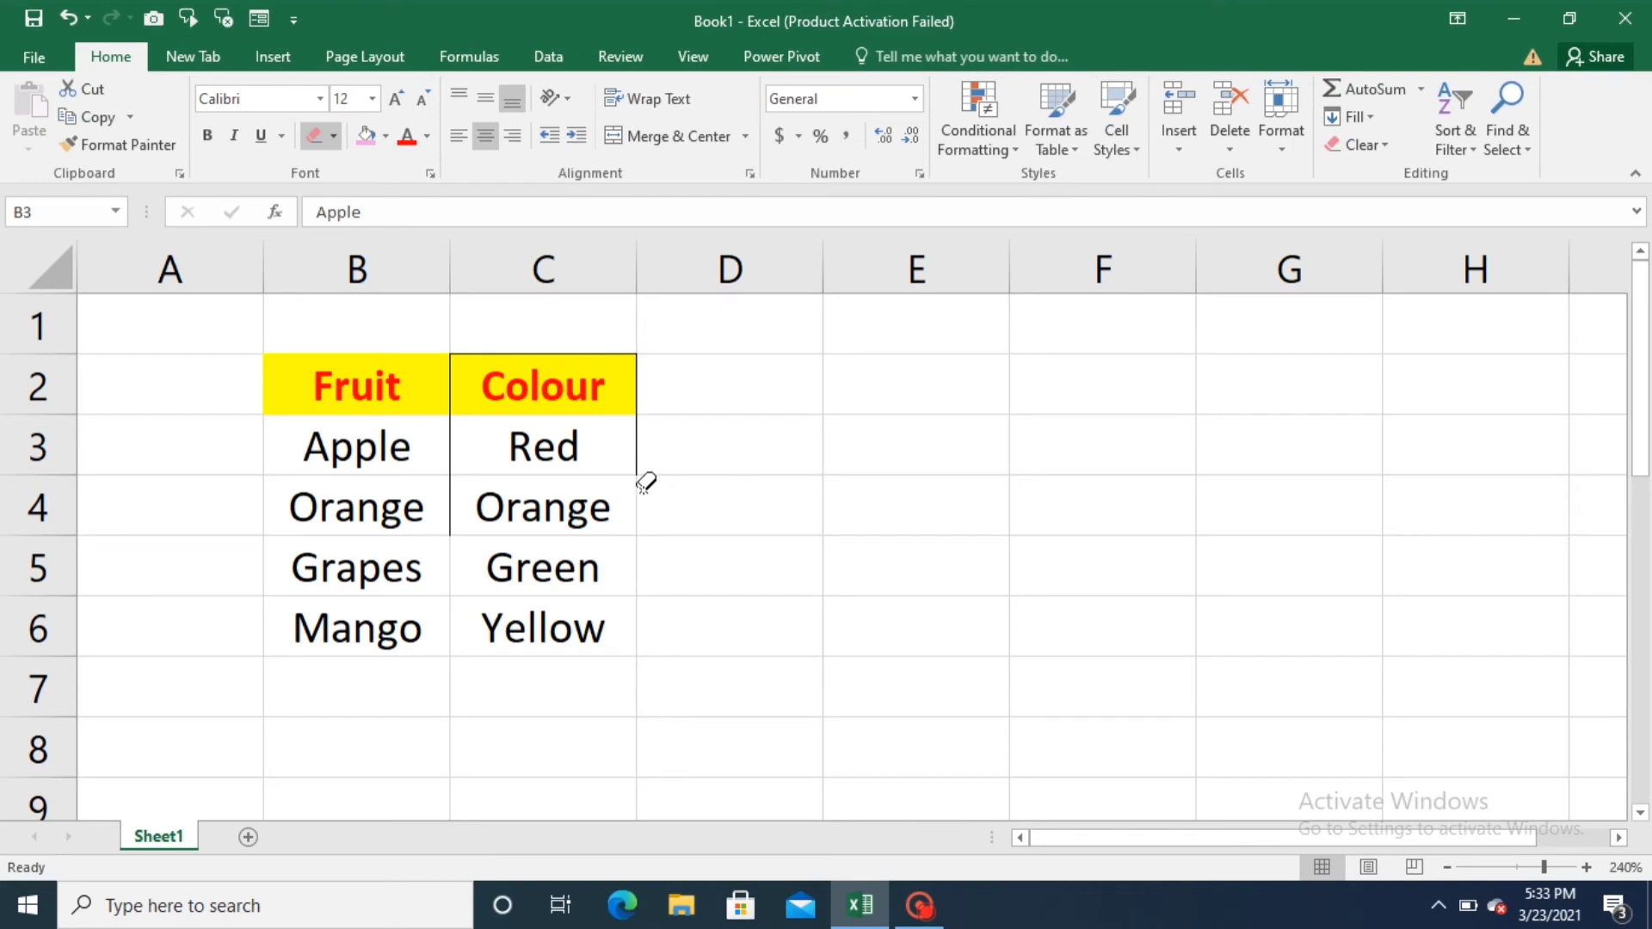
click(451, 487)
Examine the border line colour choices for the table range B2:C6, including the custom colour options.
click(336, 135)
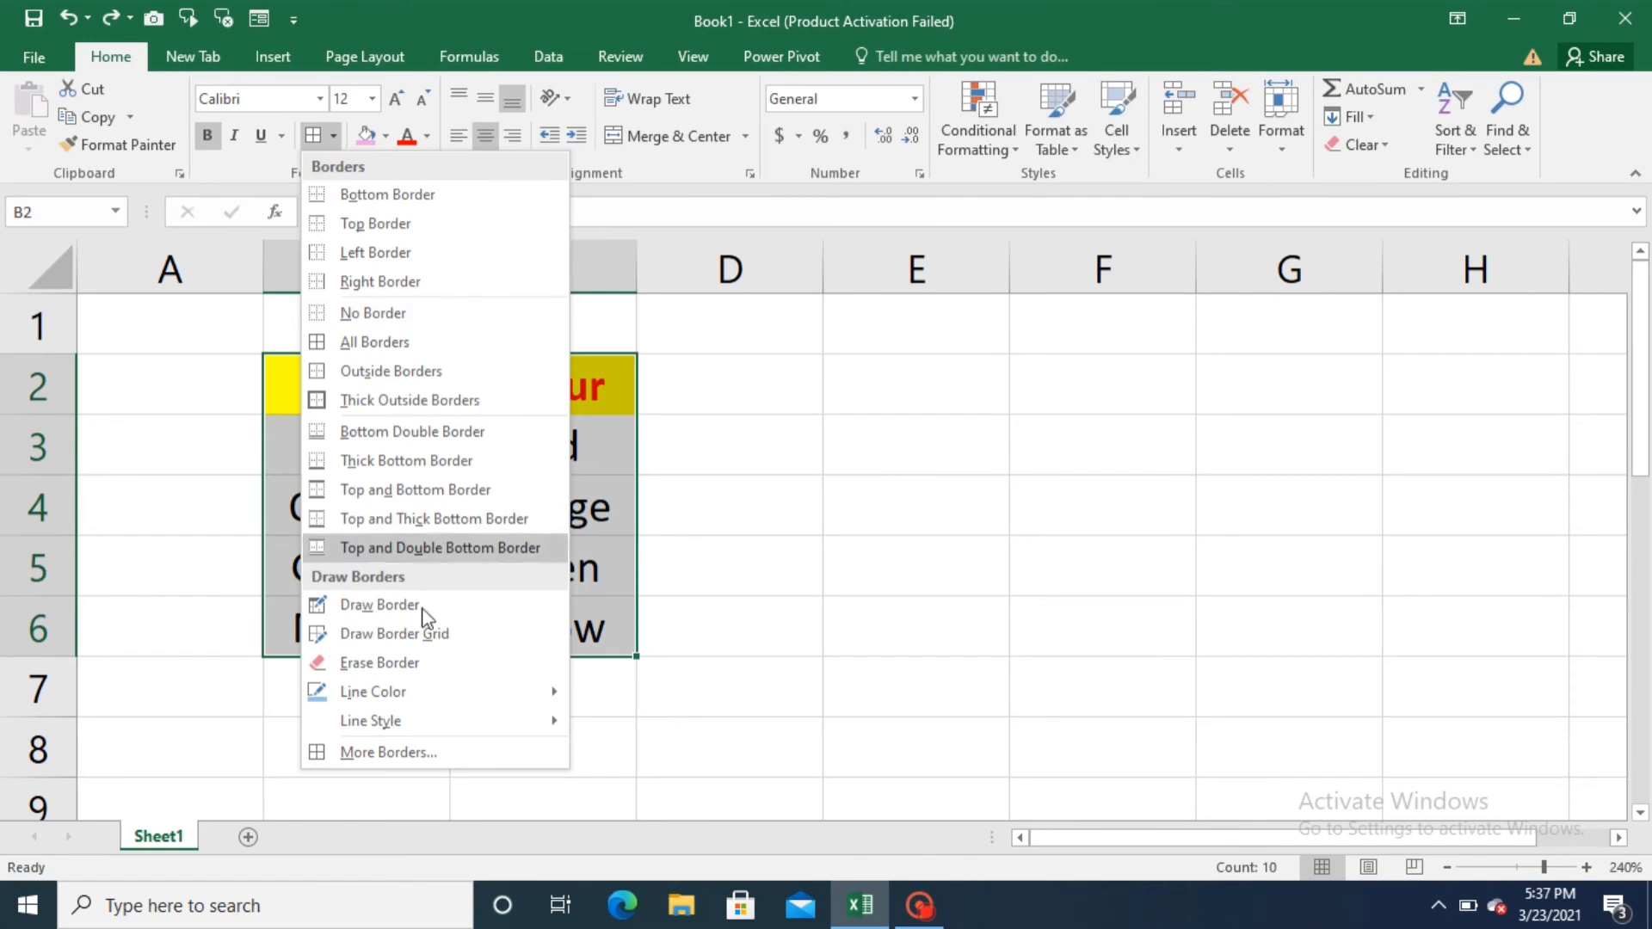
mouse_move(411, 701)
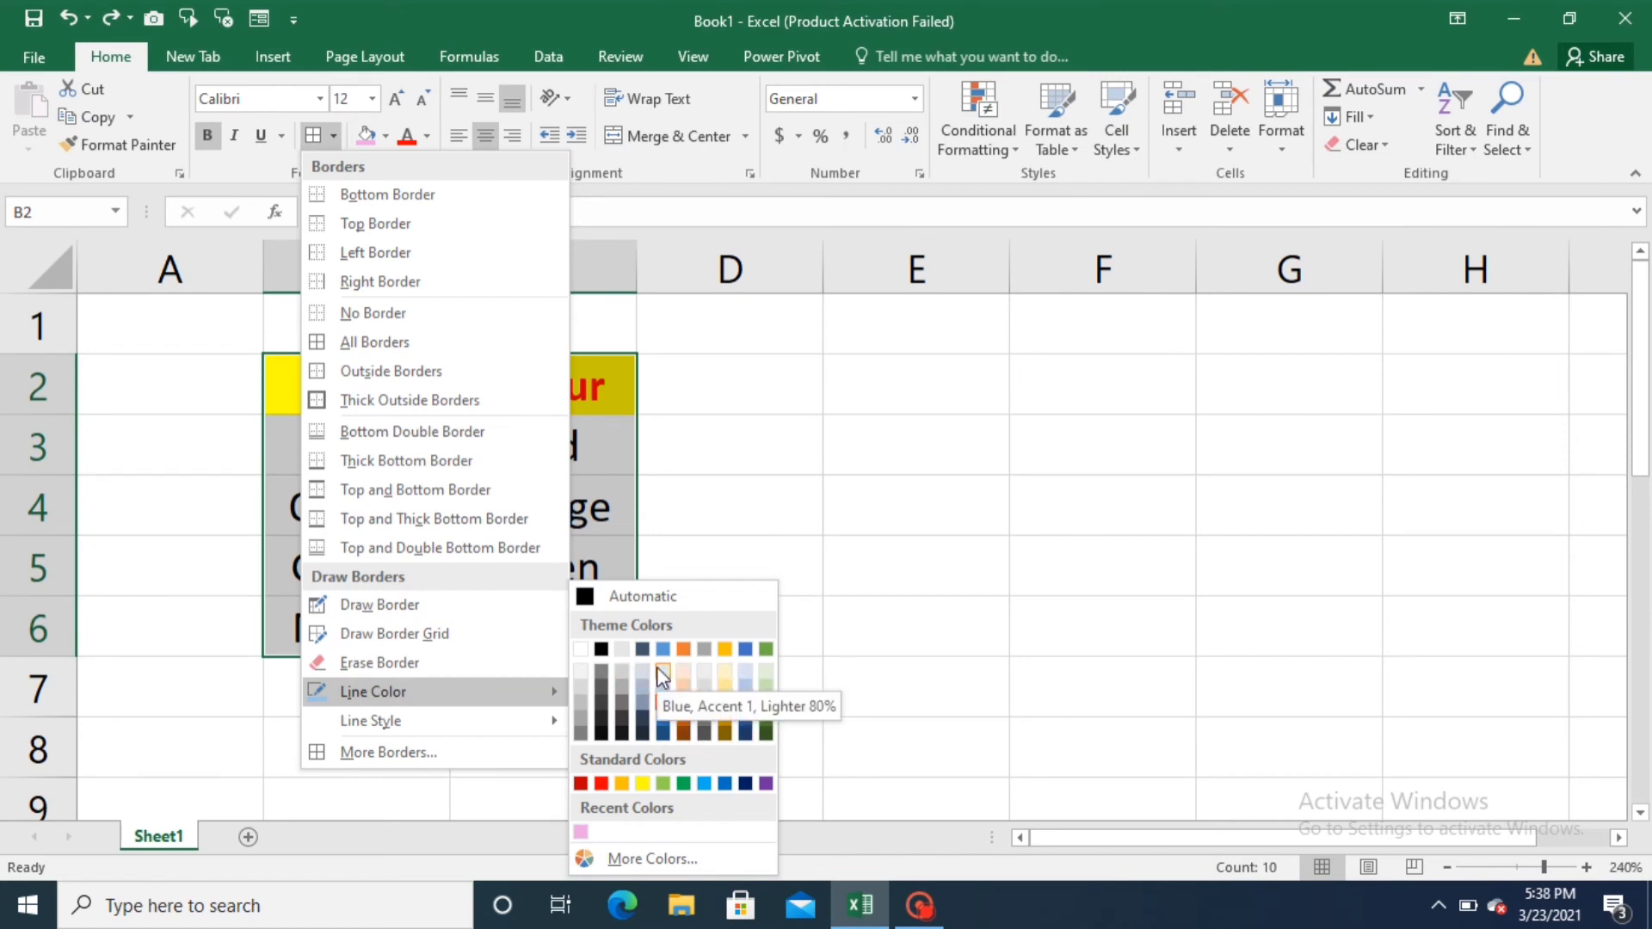
click(663, 858)
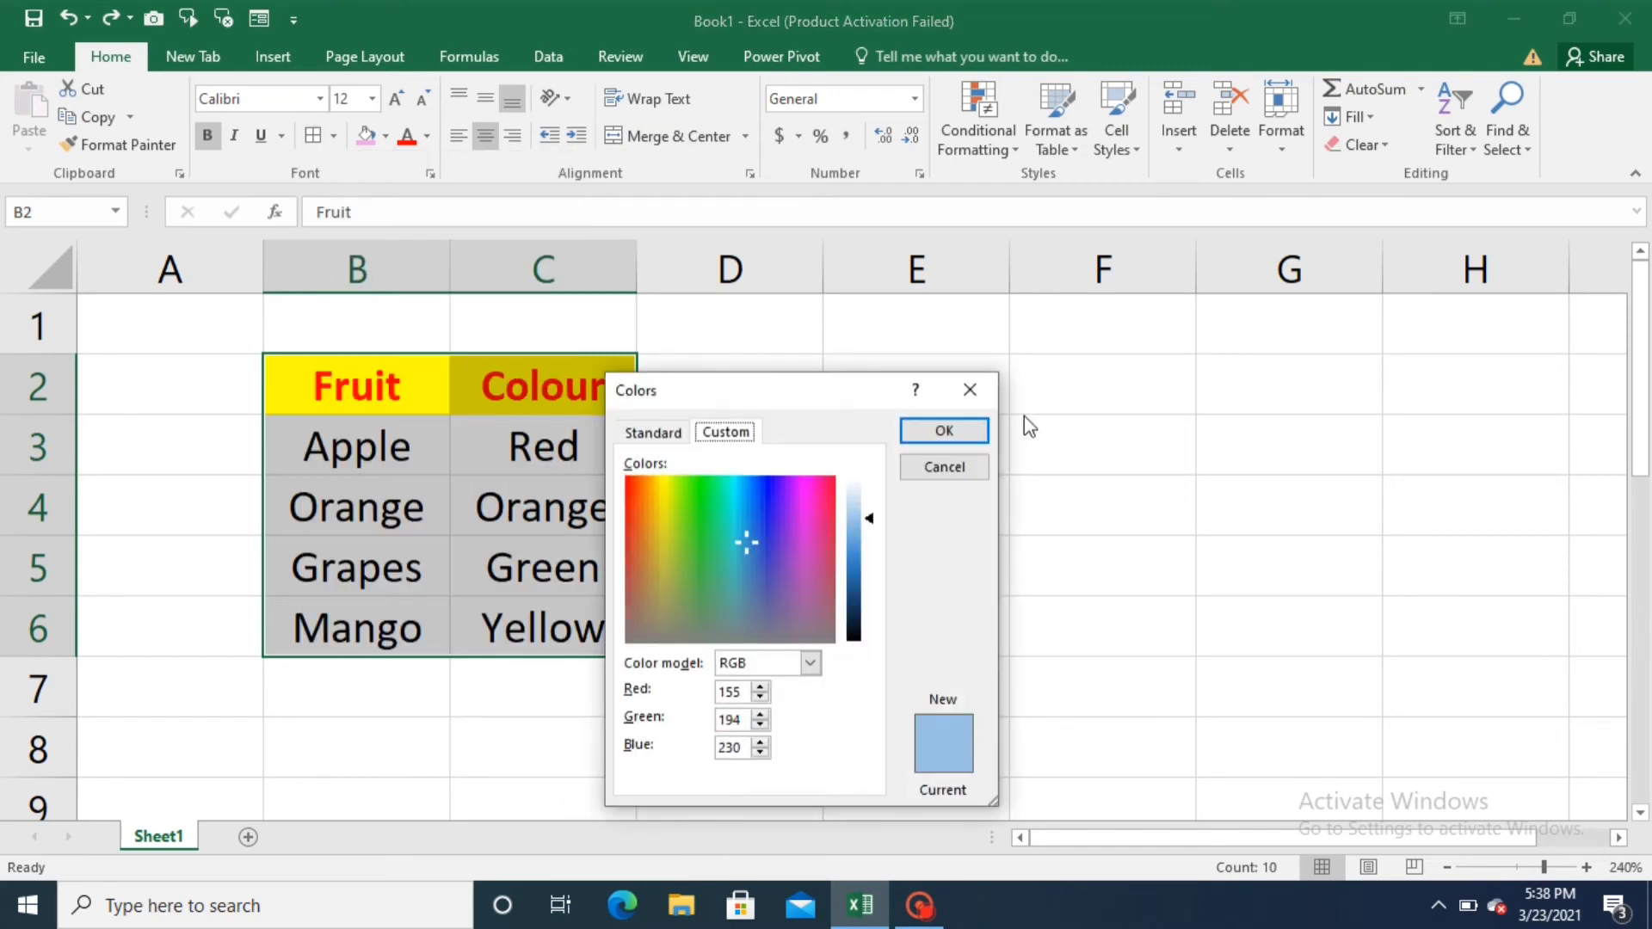
click(969, 390)
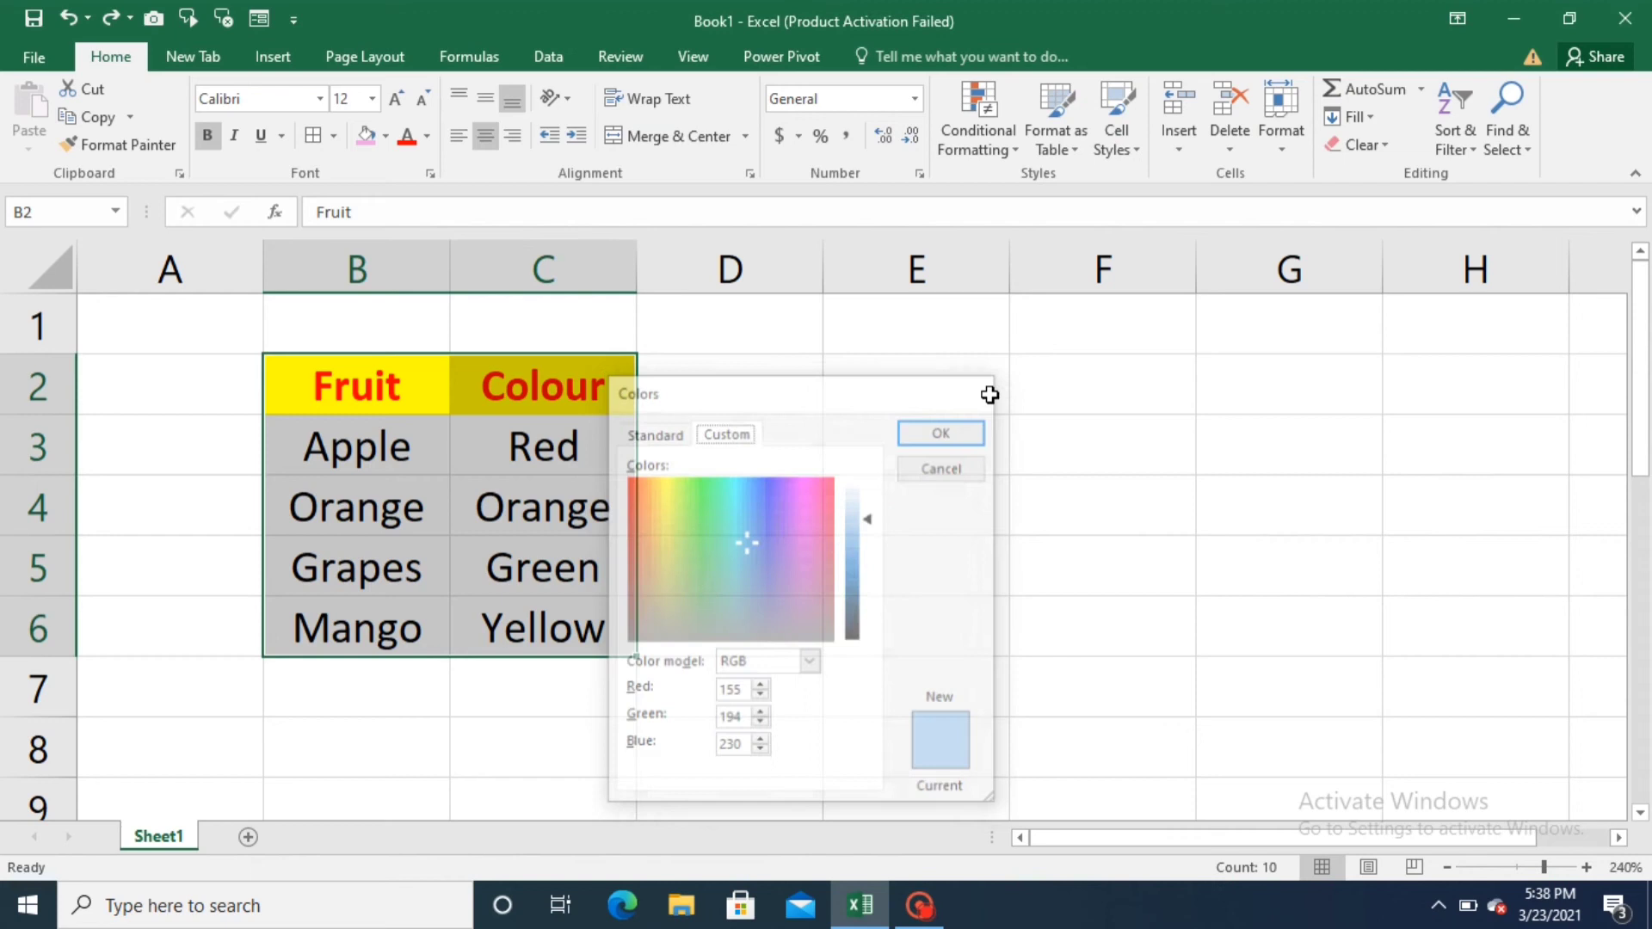
In the detailed border settings for B2:C6, set a thicker solid outline and thin solid inside borders.
click(332, 131)
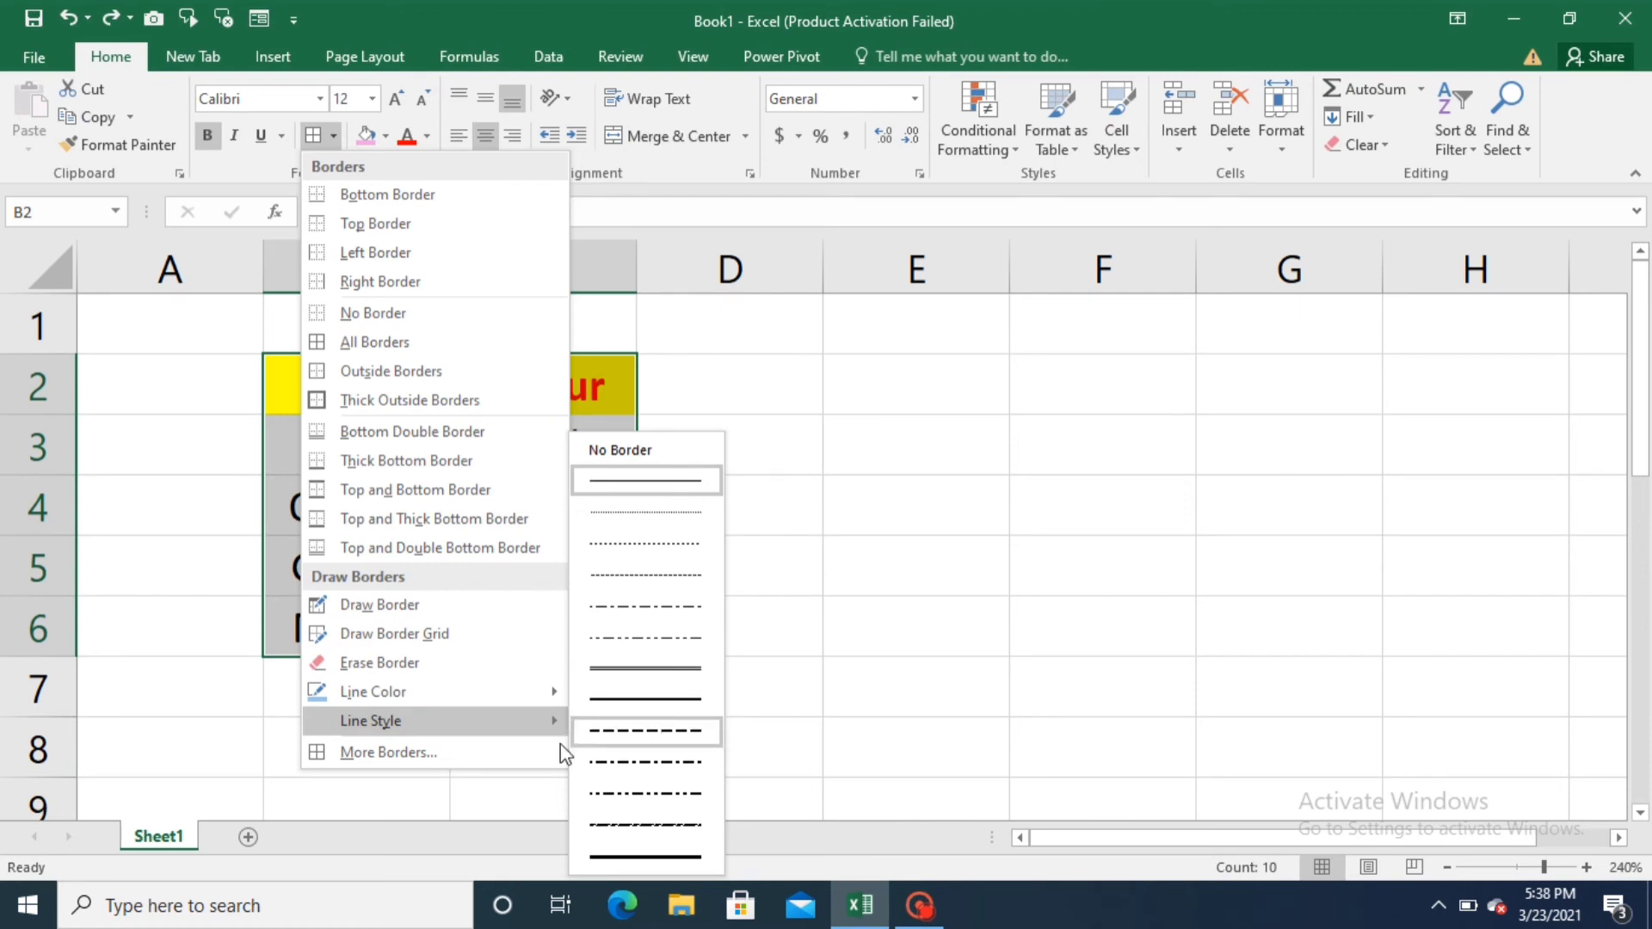
click(469, 761)
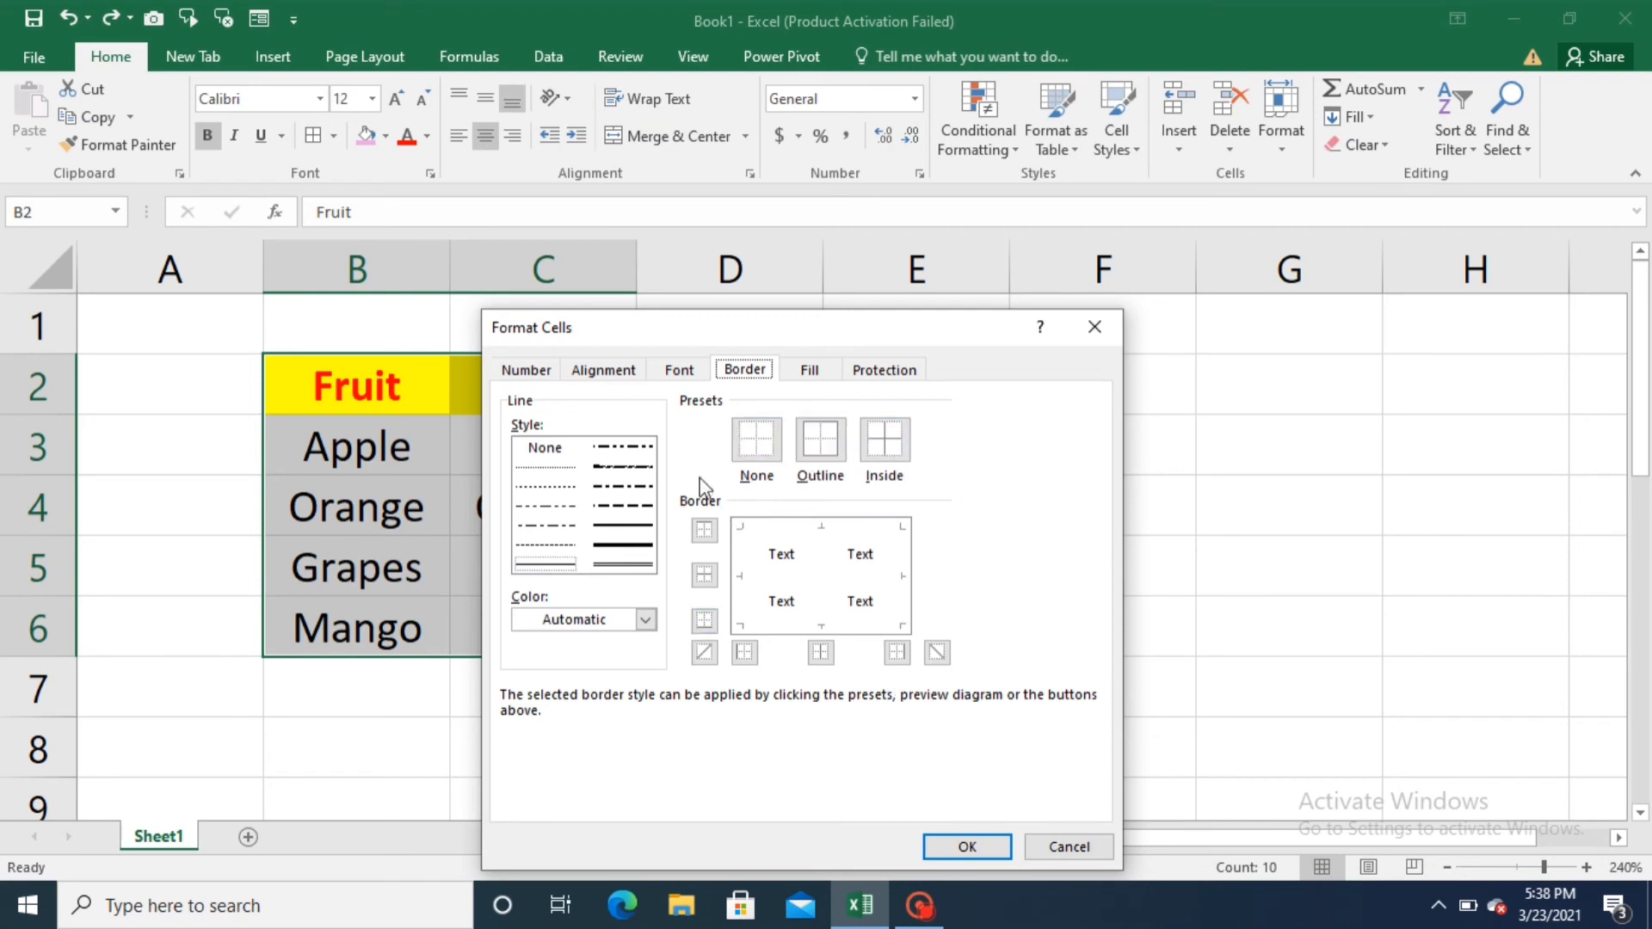
click(633, 527)
click(813, 447)
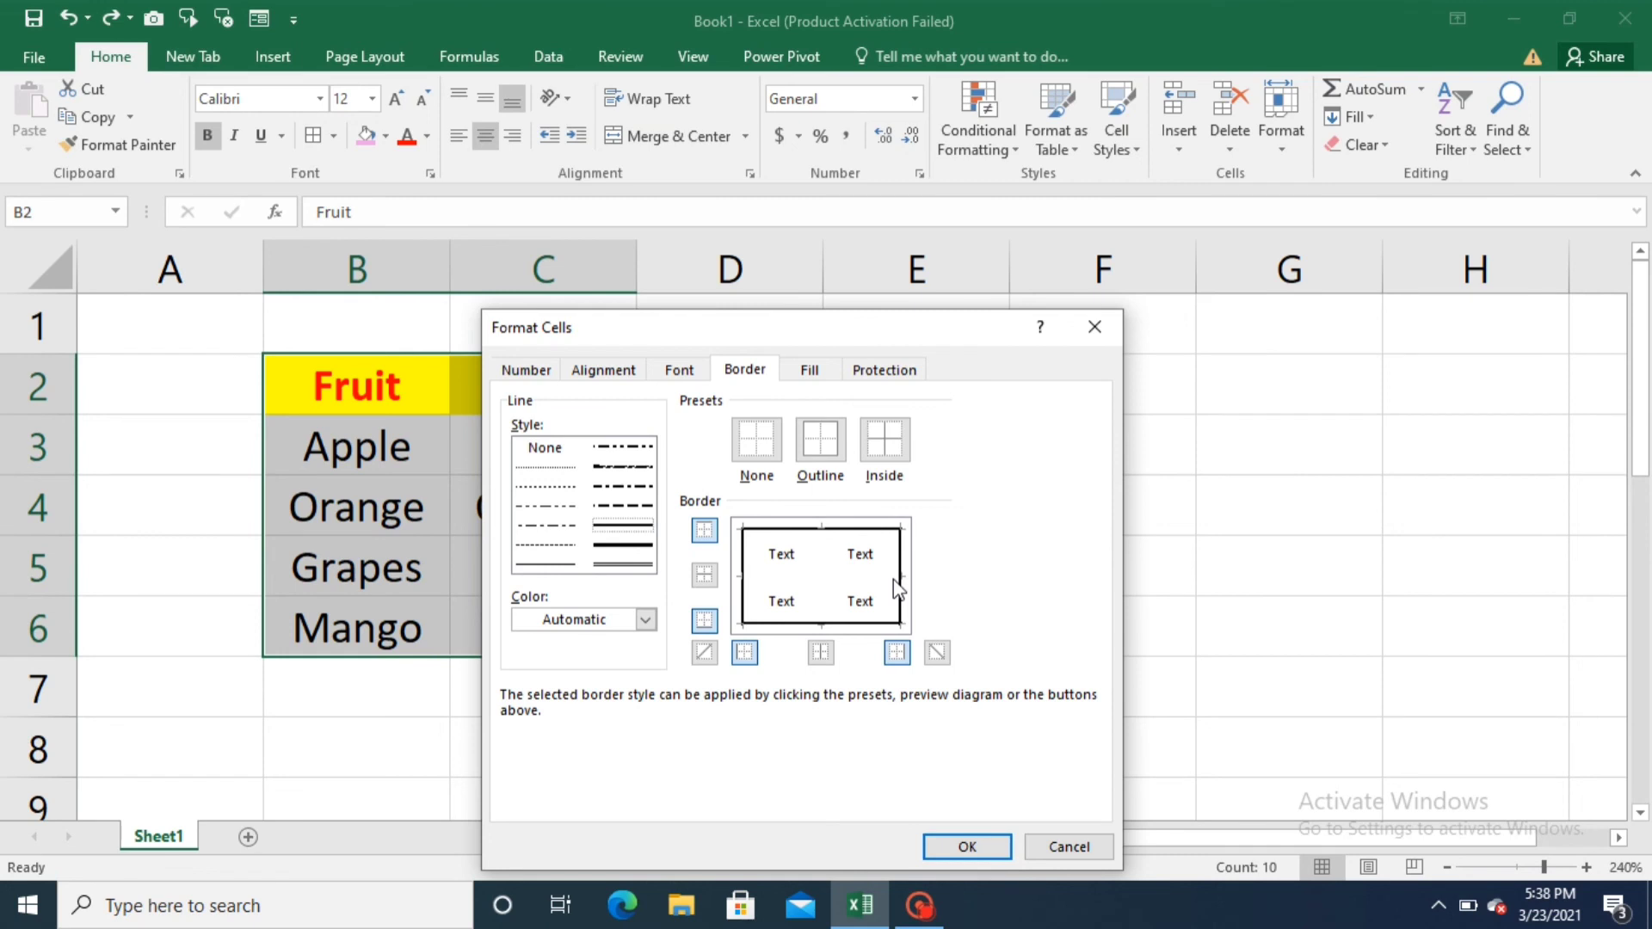
click(542, 565)
click(887, 443)
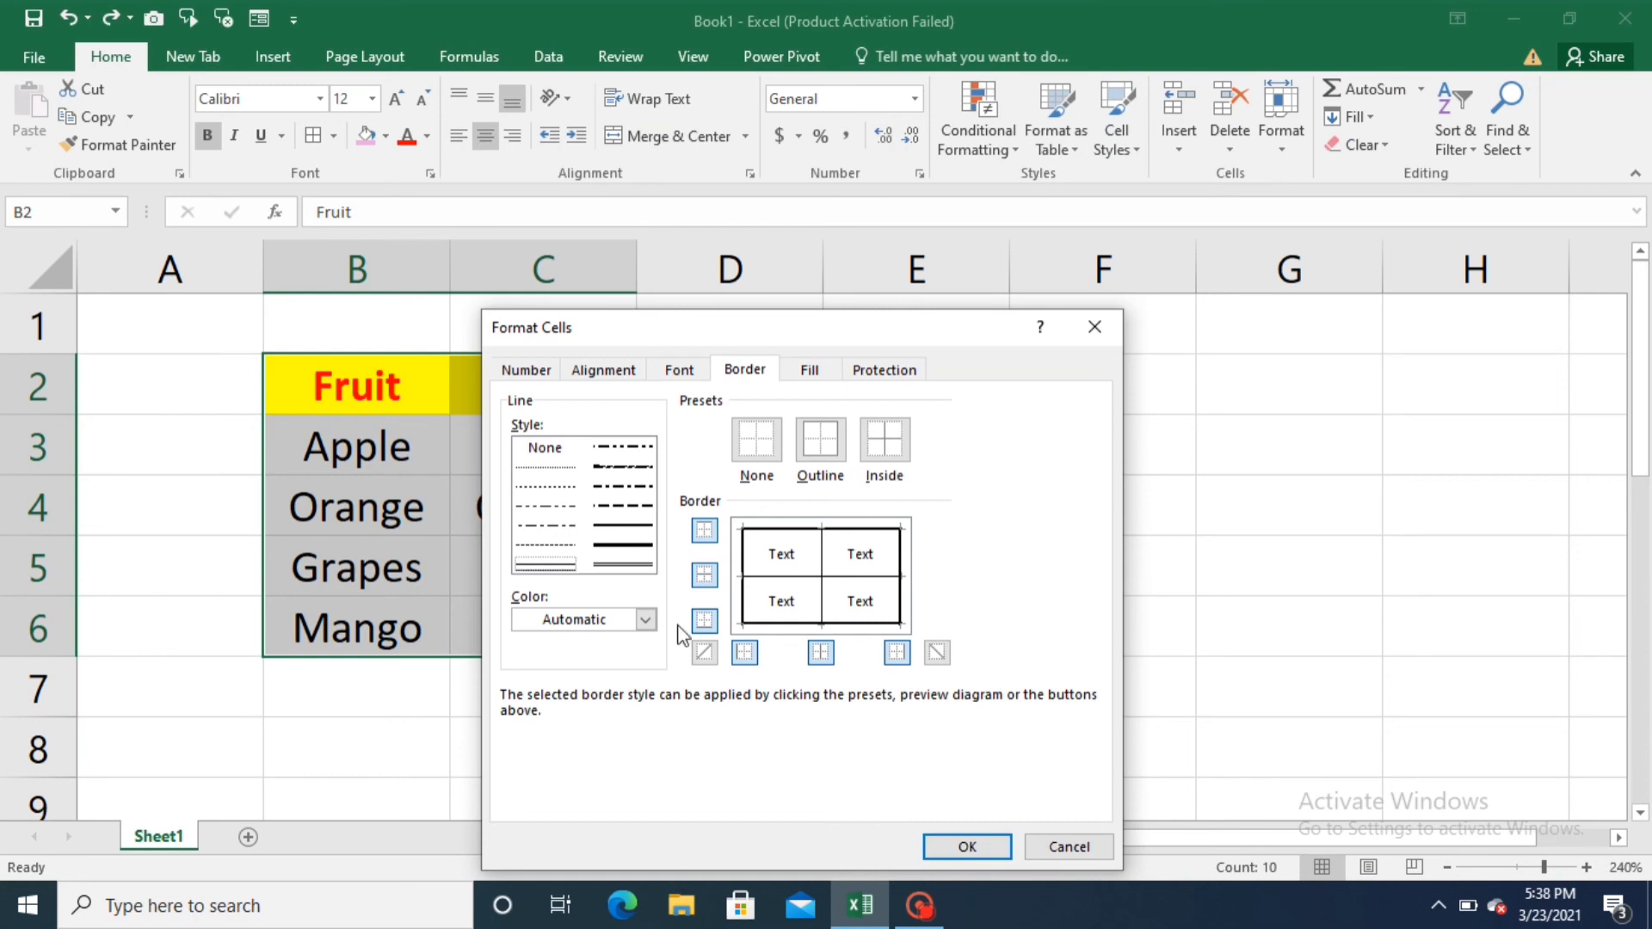
Recolour the inside borders of B2:C6 light blue, apply the border settings and deselect the table.
click(646, 619)
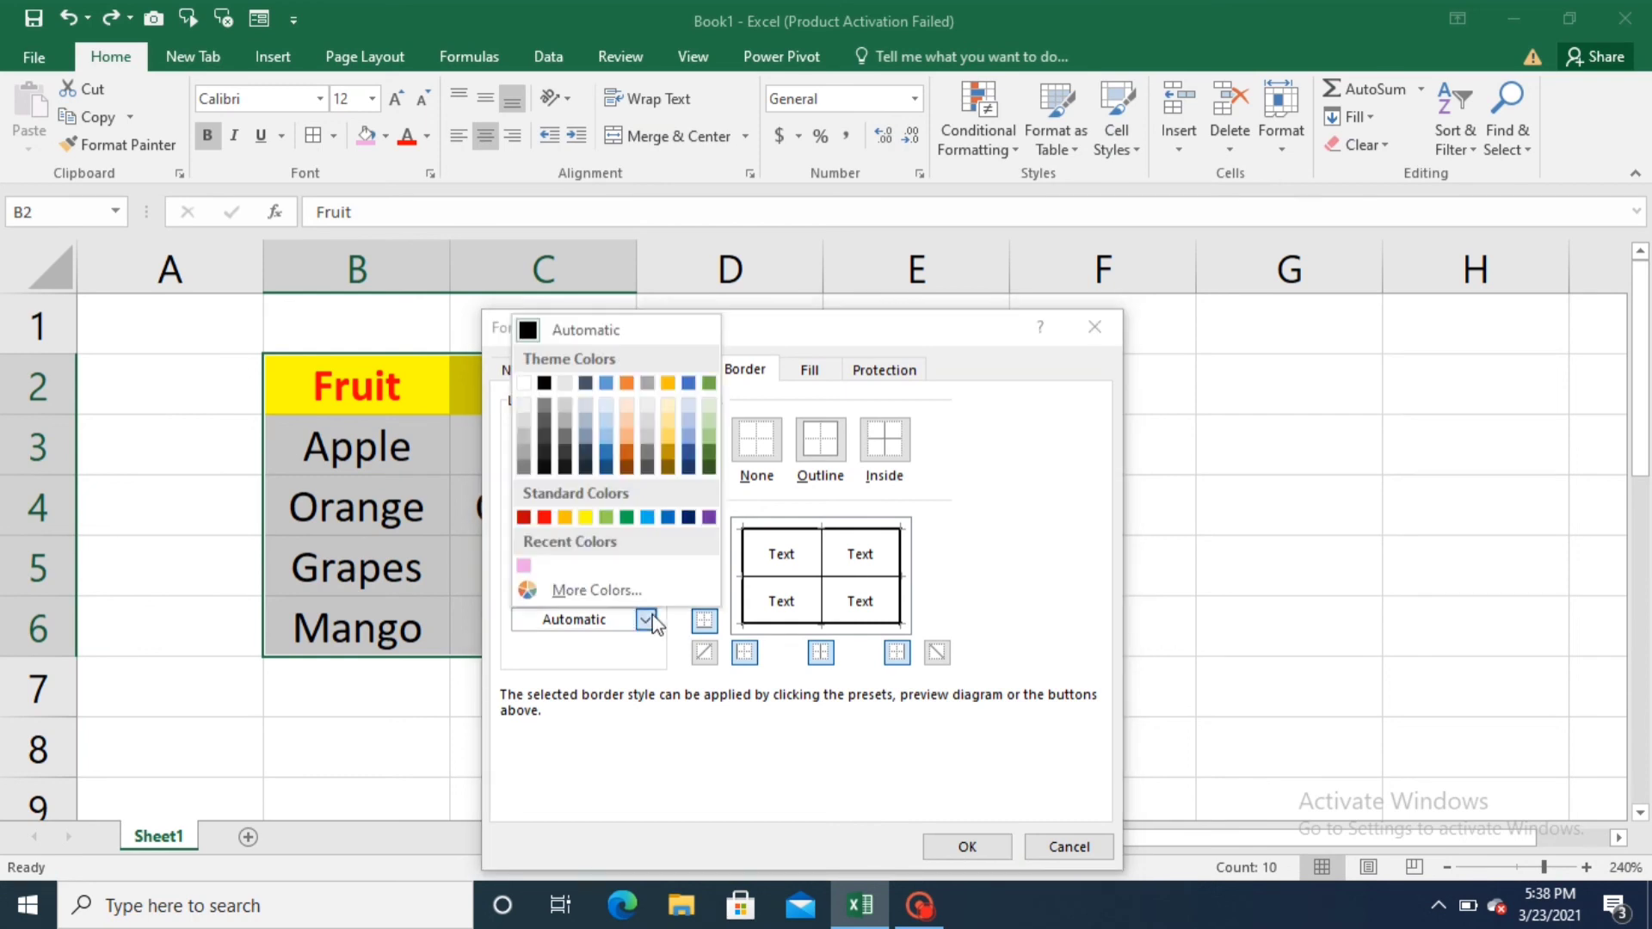
click(525, 440)
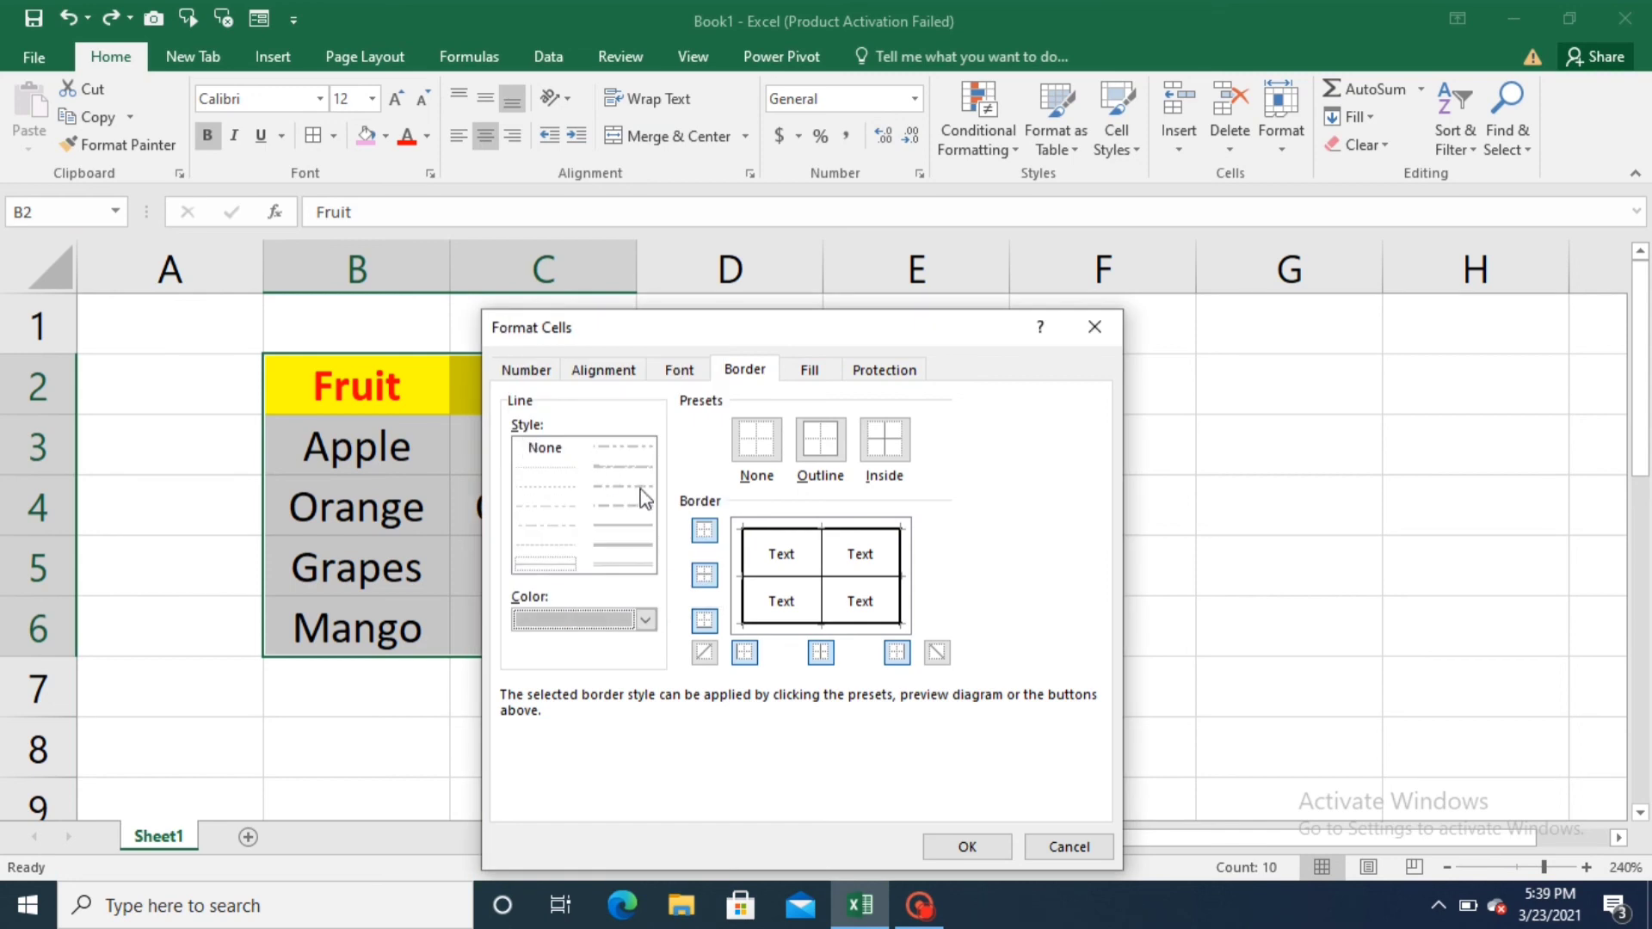
click(646, 619)
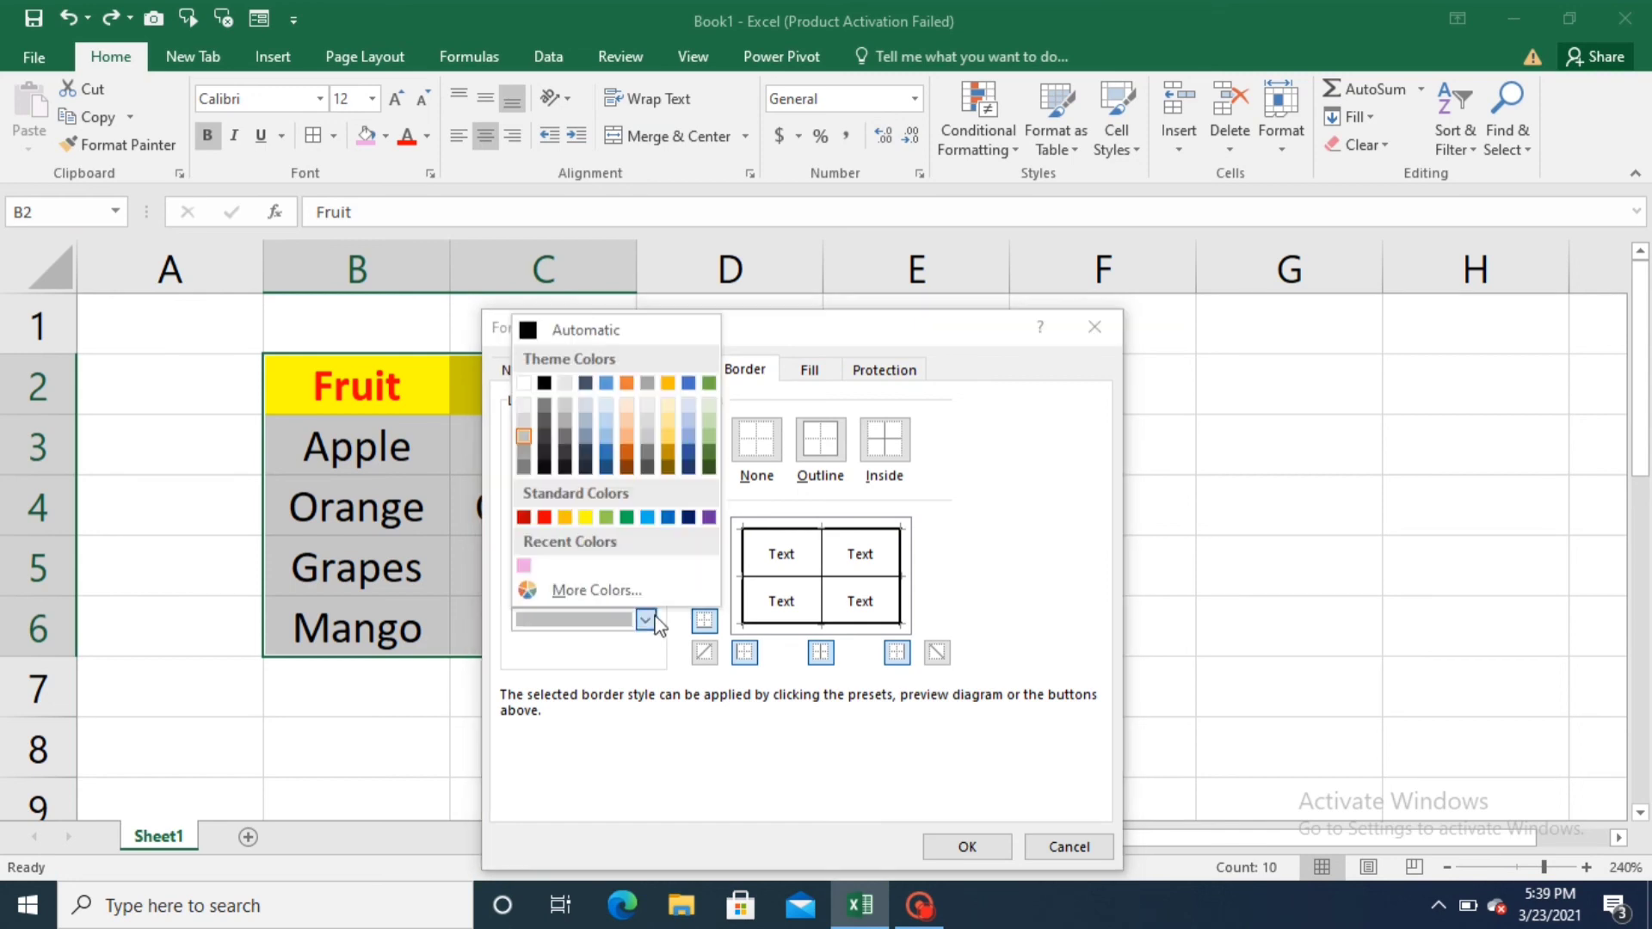
click(609, 413)
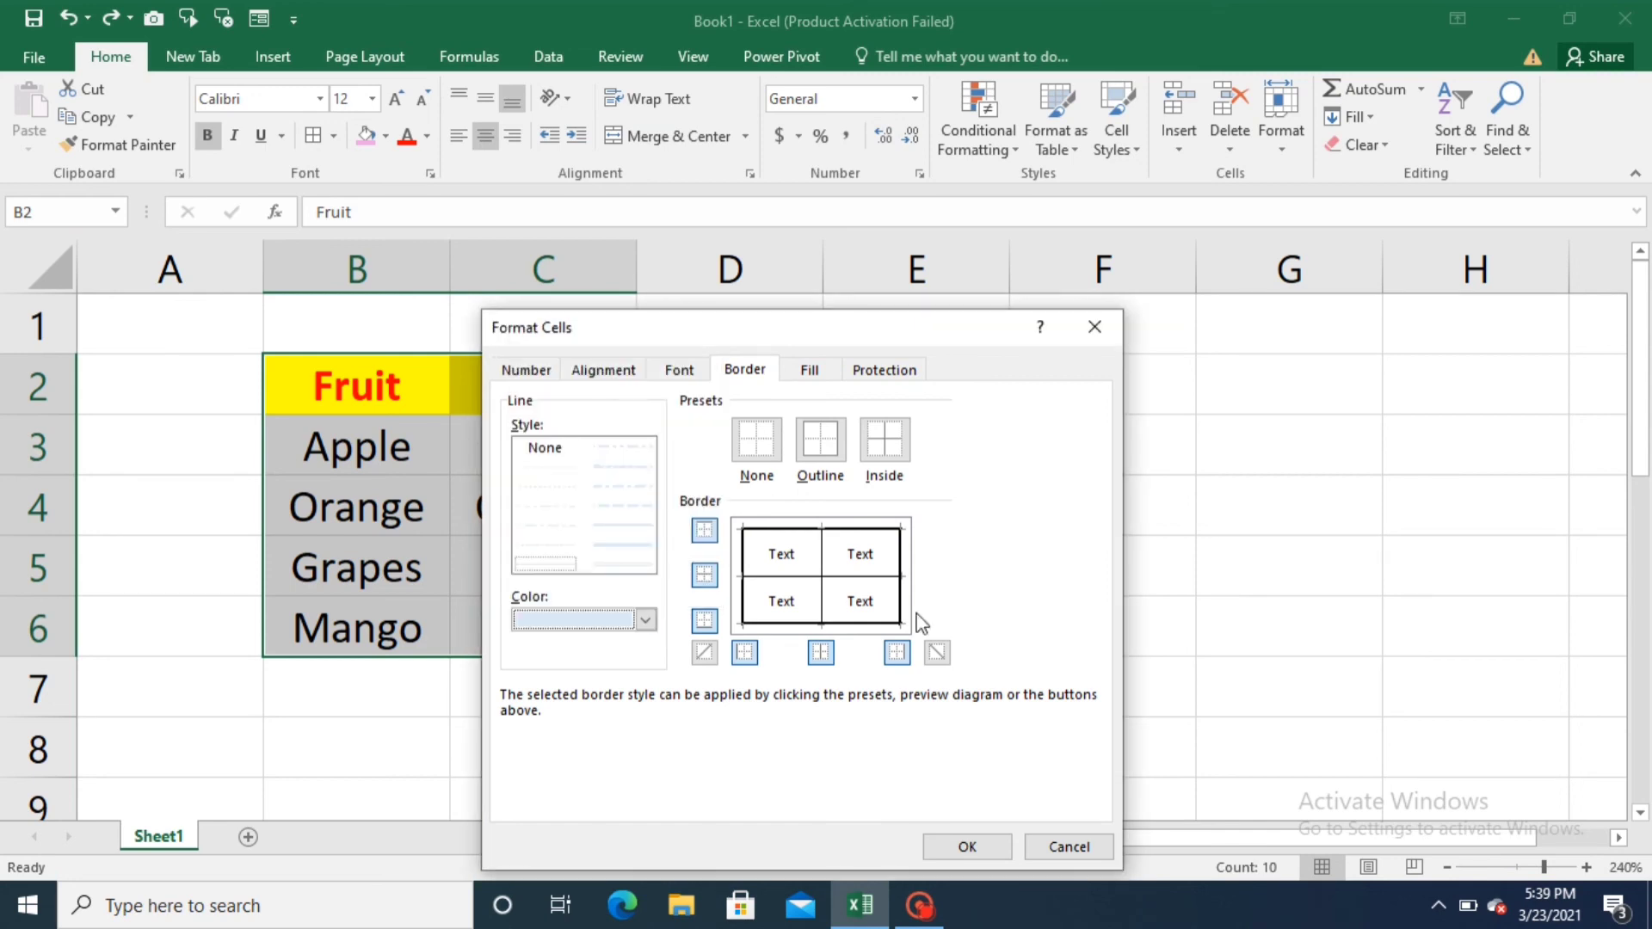
click(869, 437)
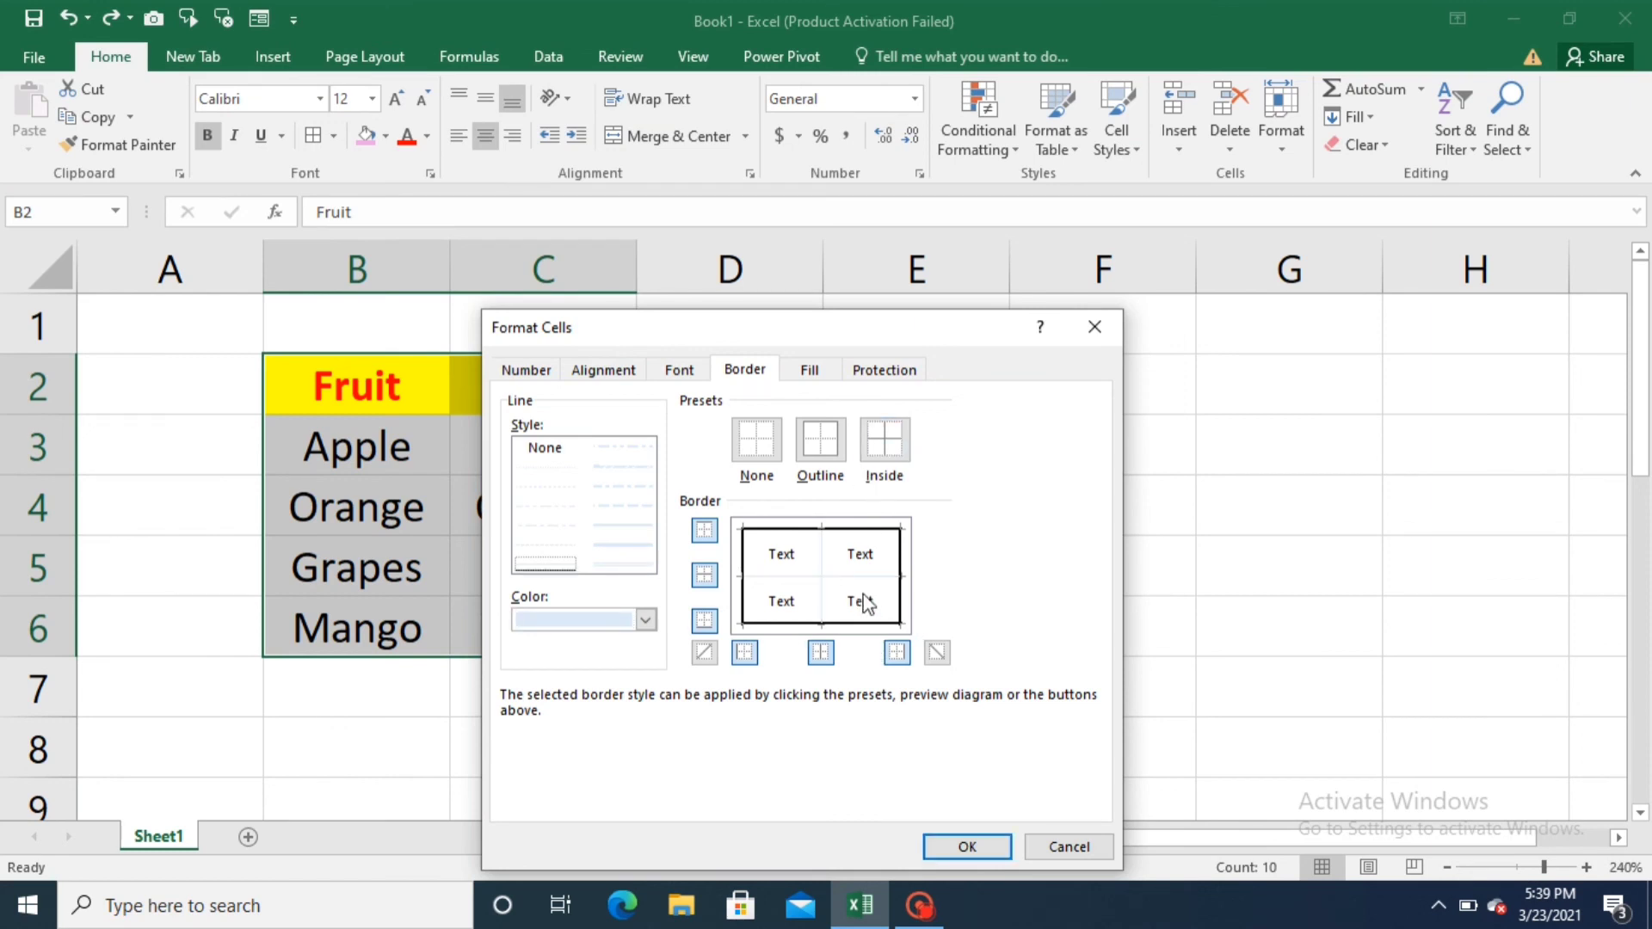
click(999, 855)
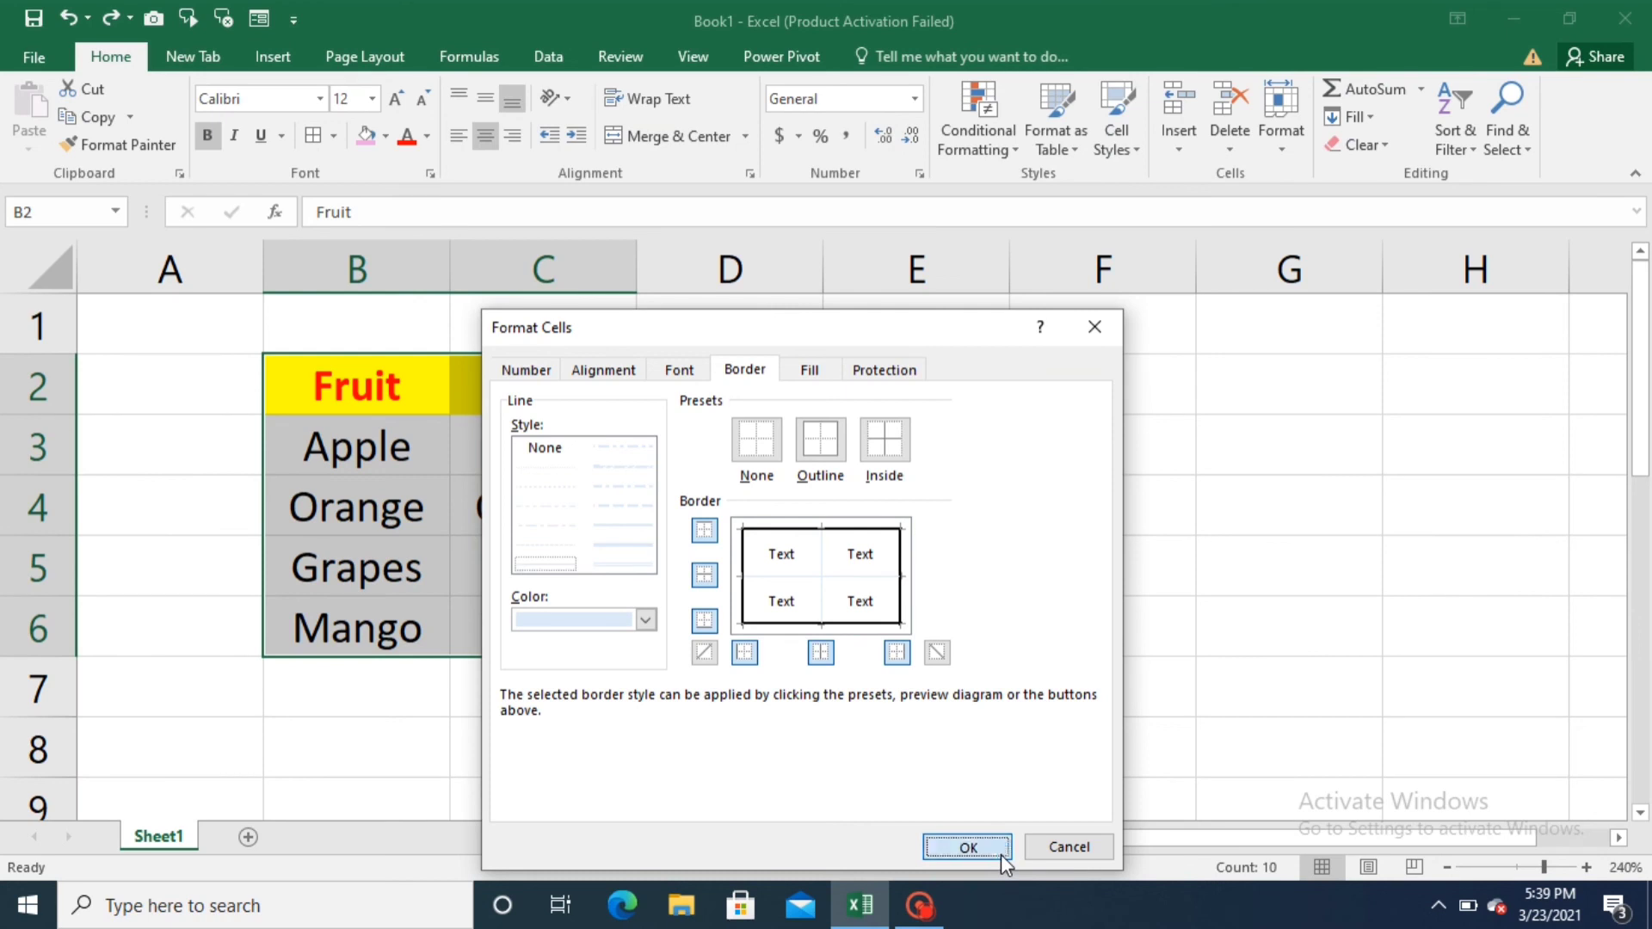
click(883, 516)
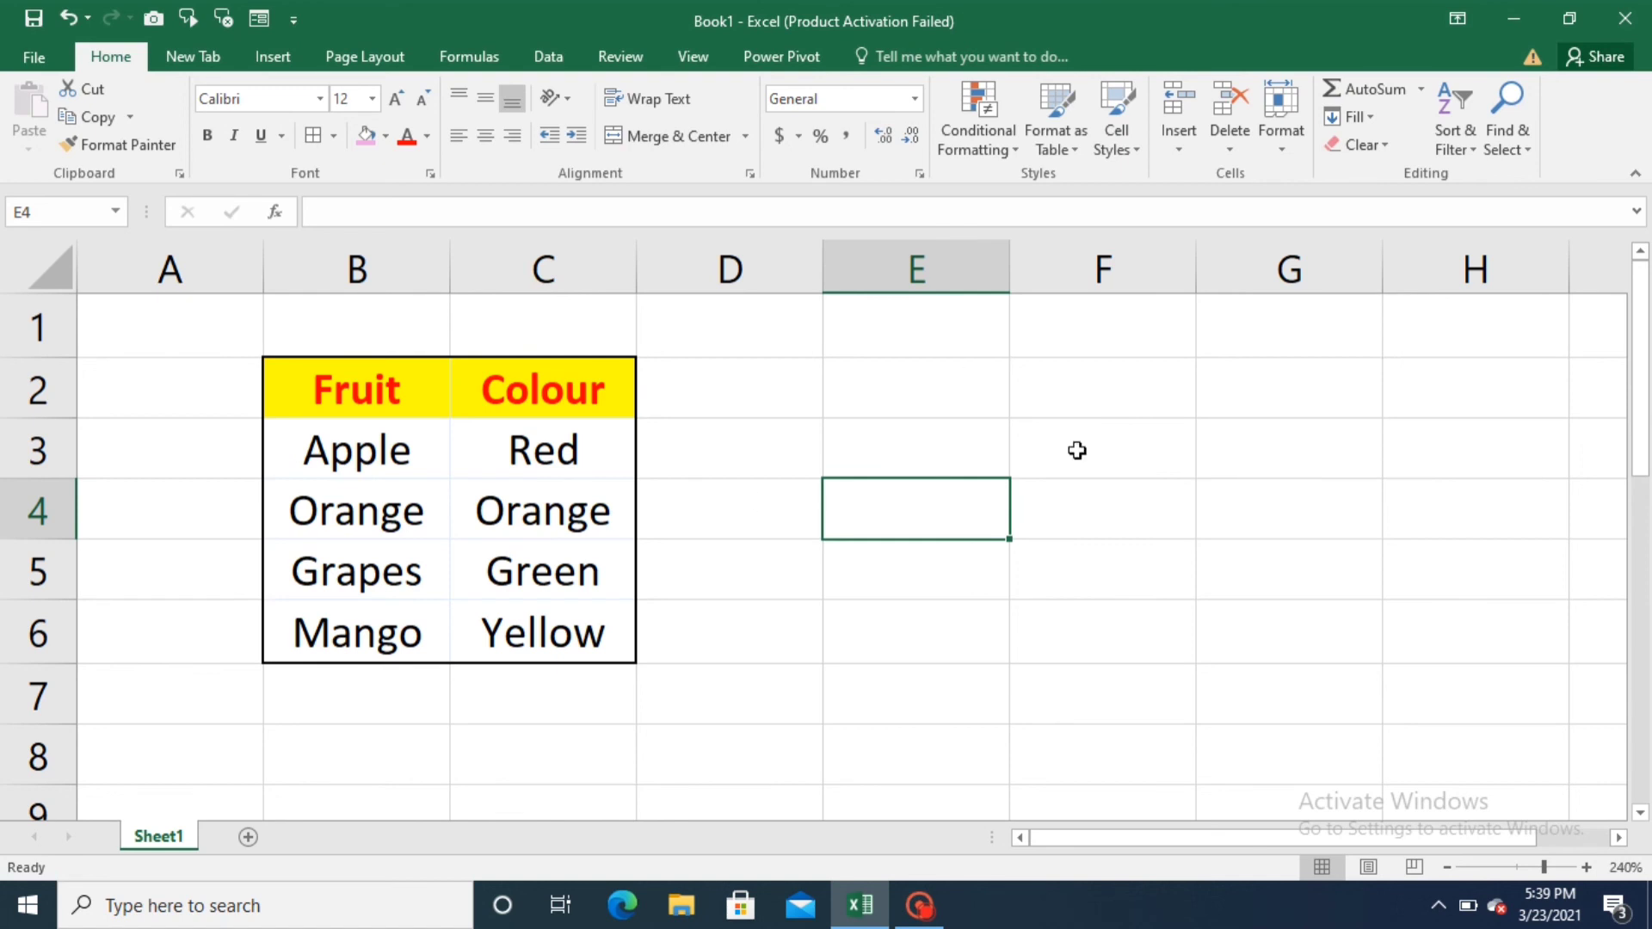
Hide the worksheet gridlines and return to the Home commands.
click(693, 61)
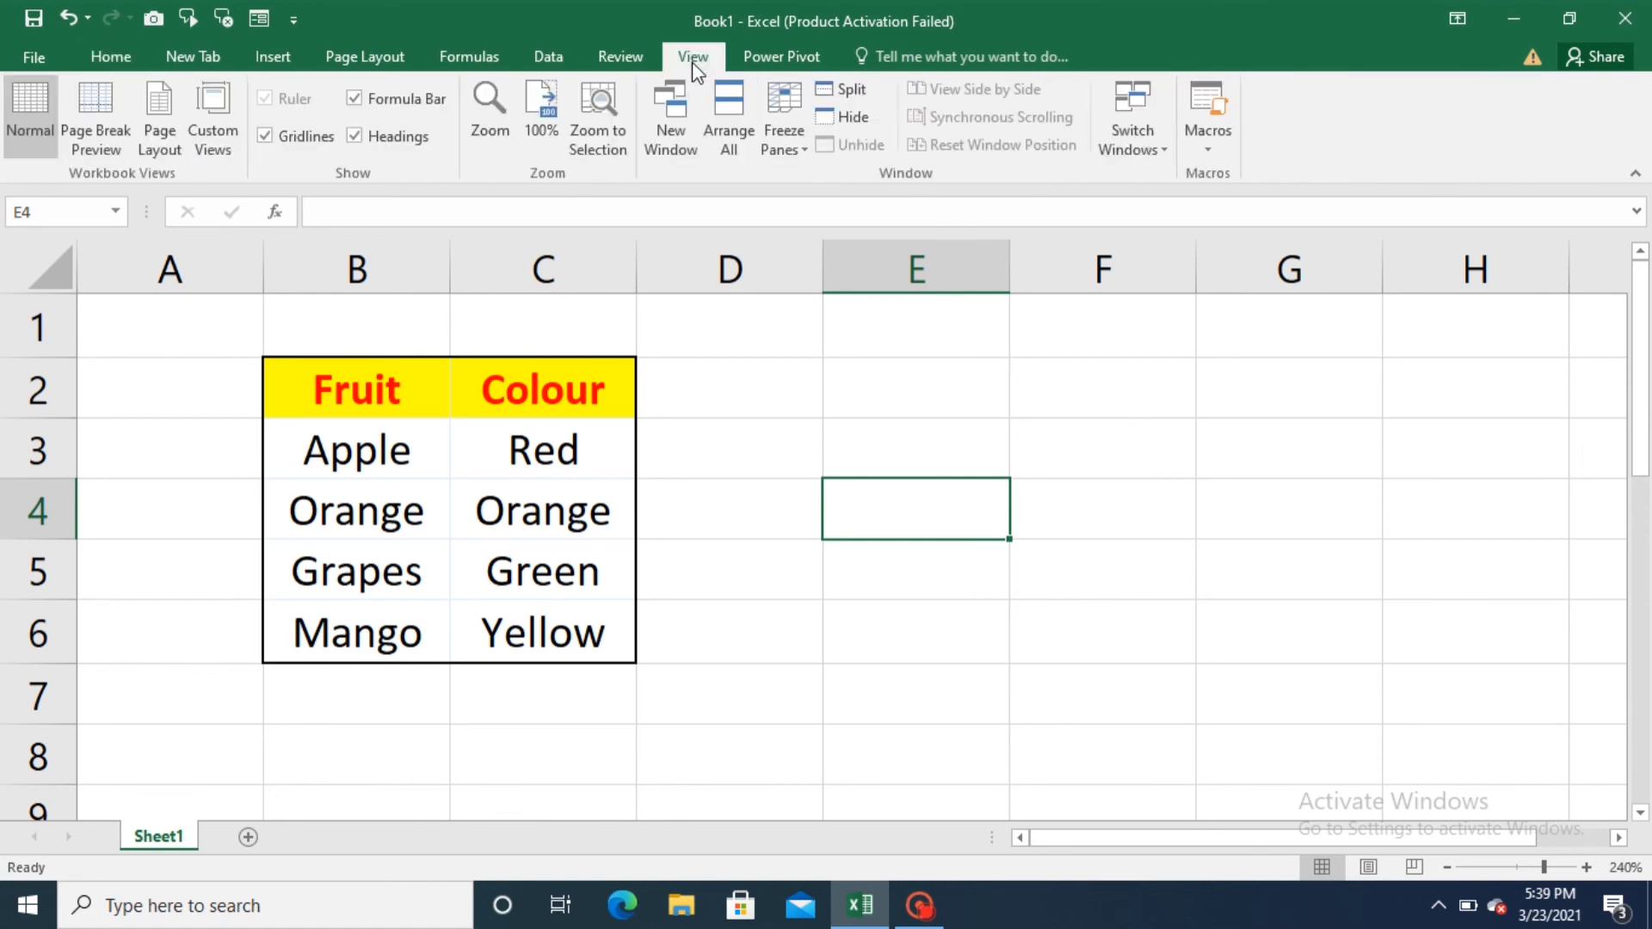
click(265, 136)
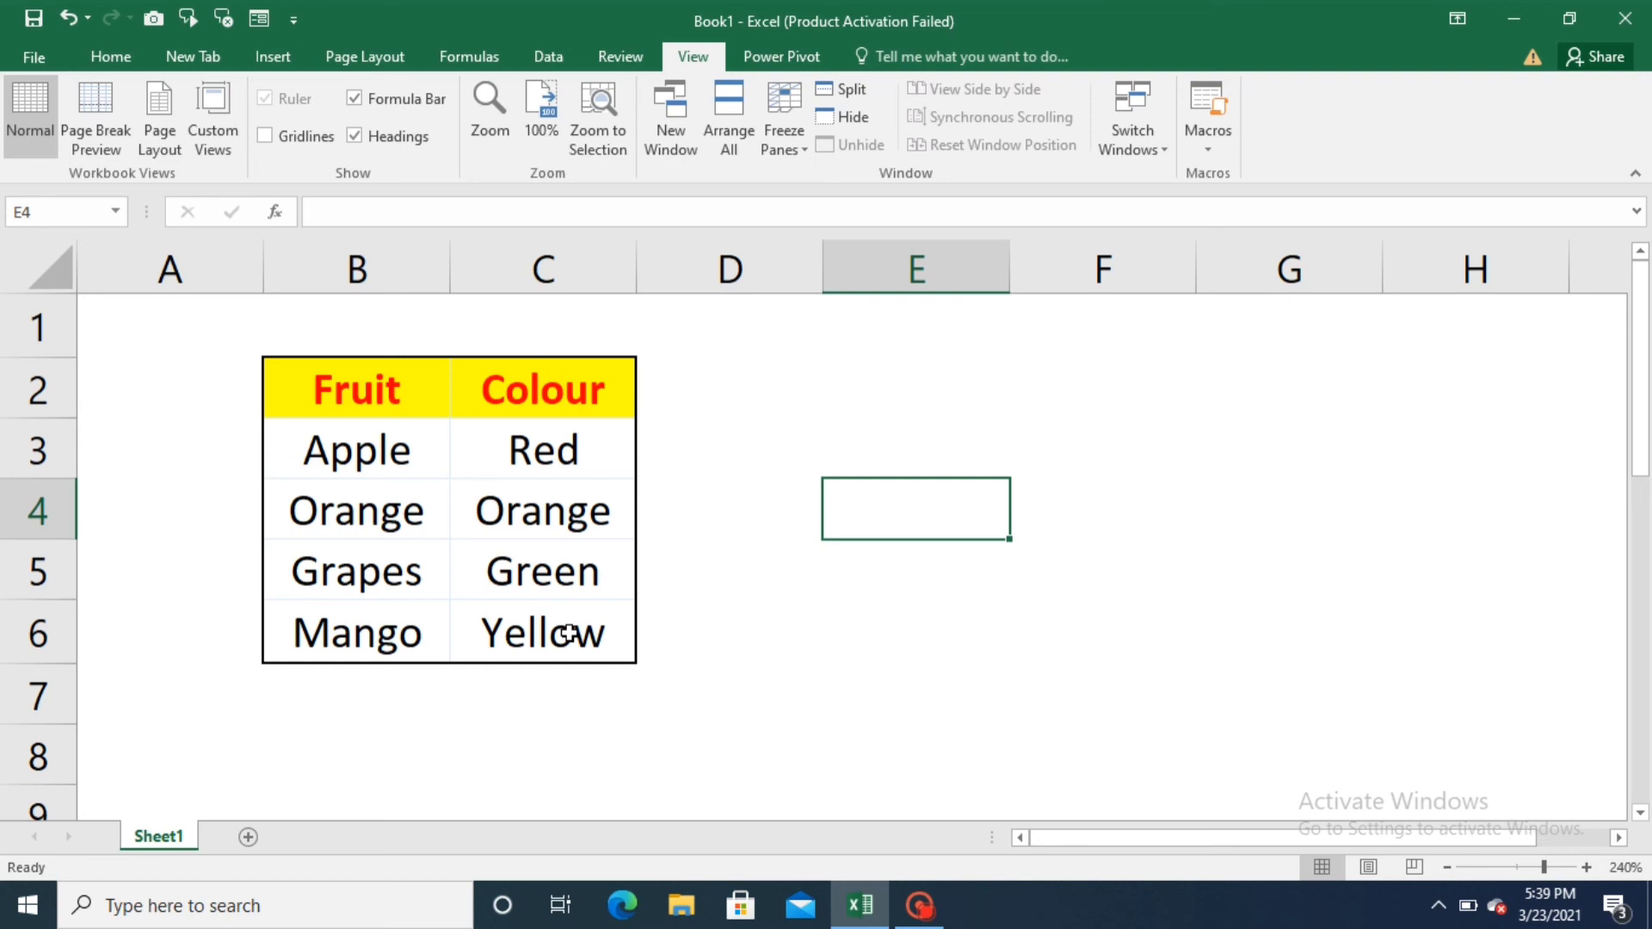
click(129, 59)
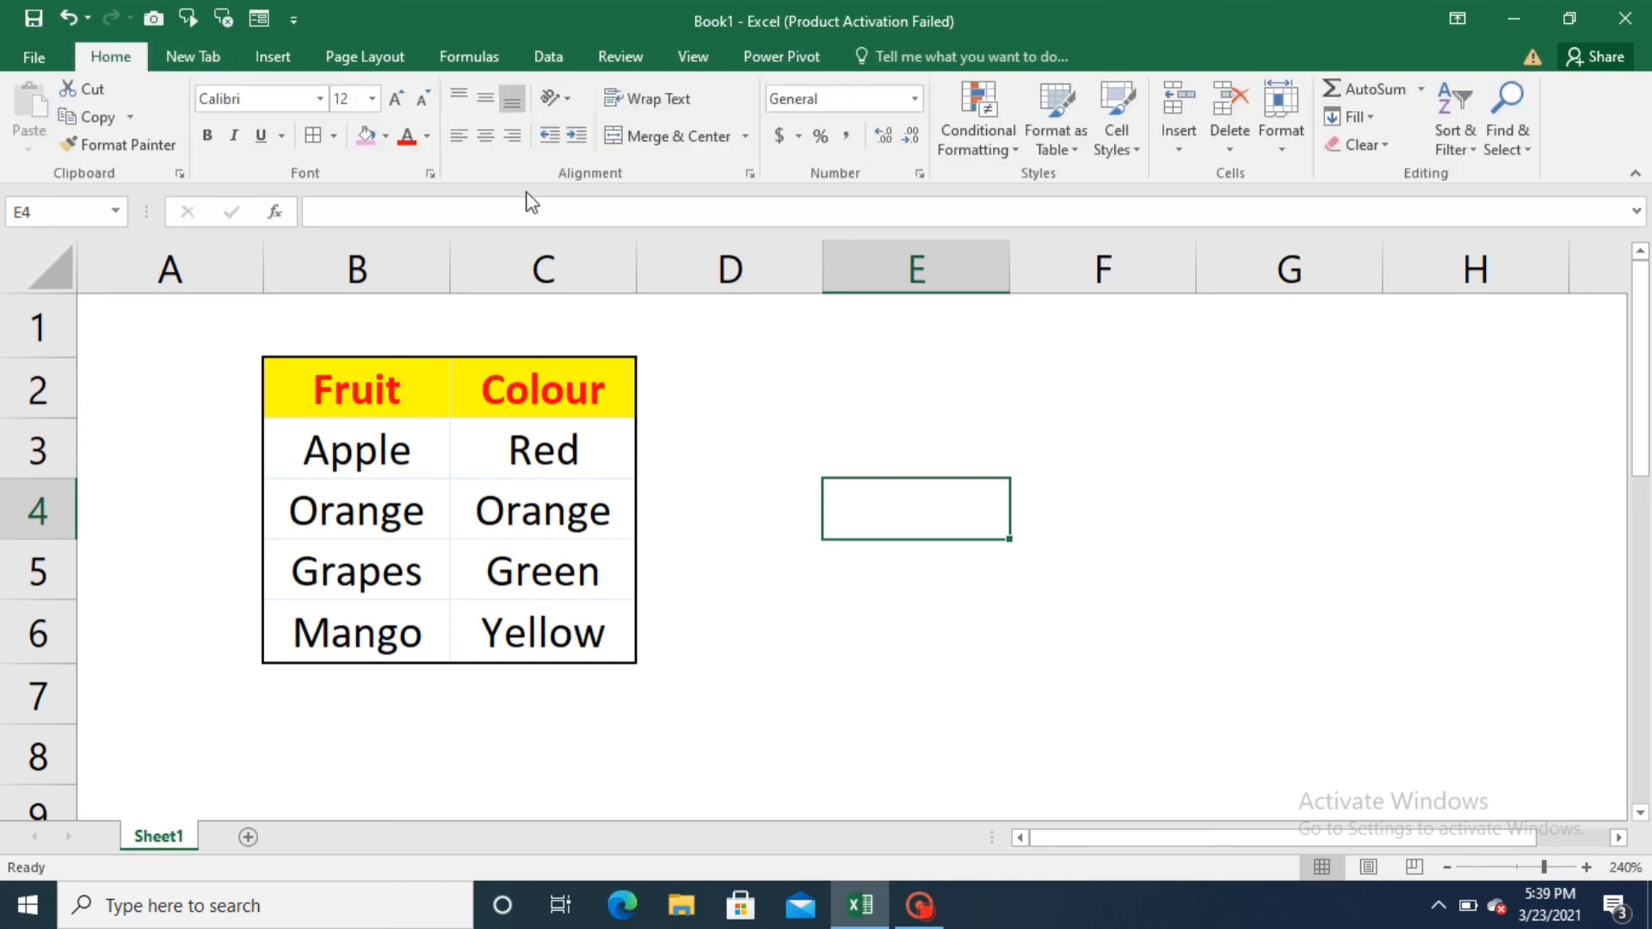